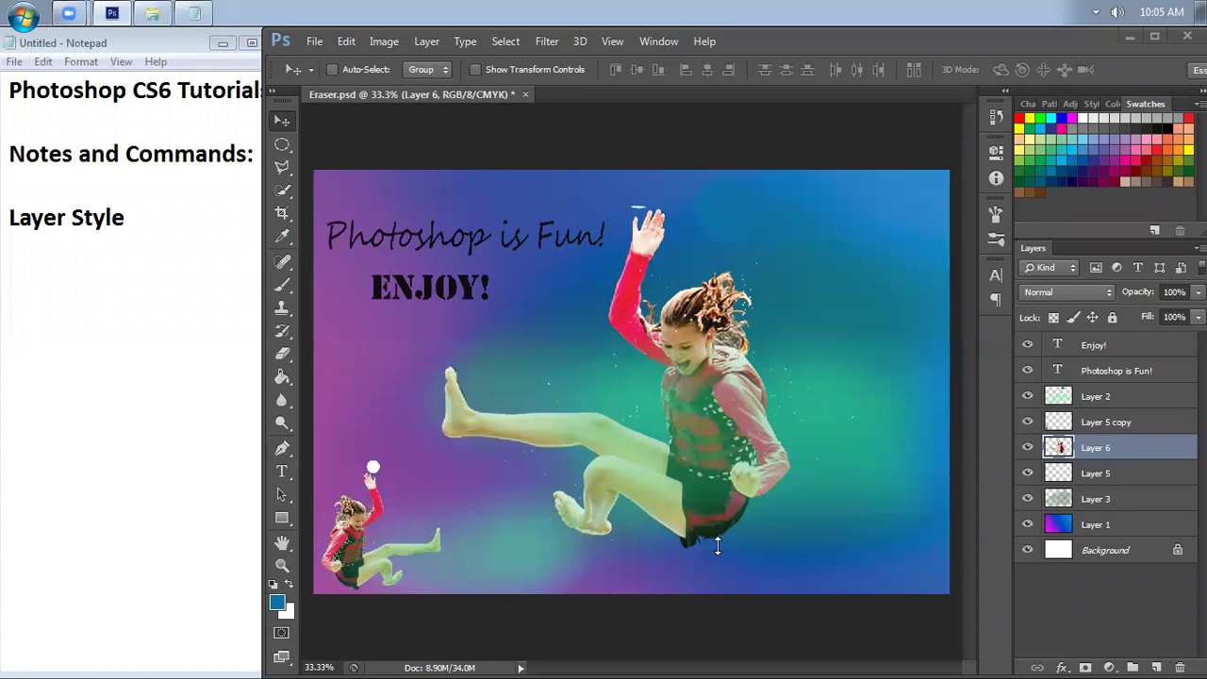
Highlight the Layer Style heading in the notes, then return to Photoshop
click(148, 443)
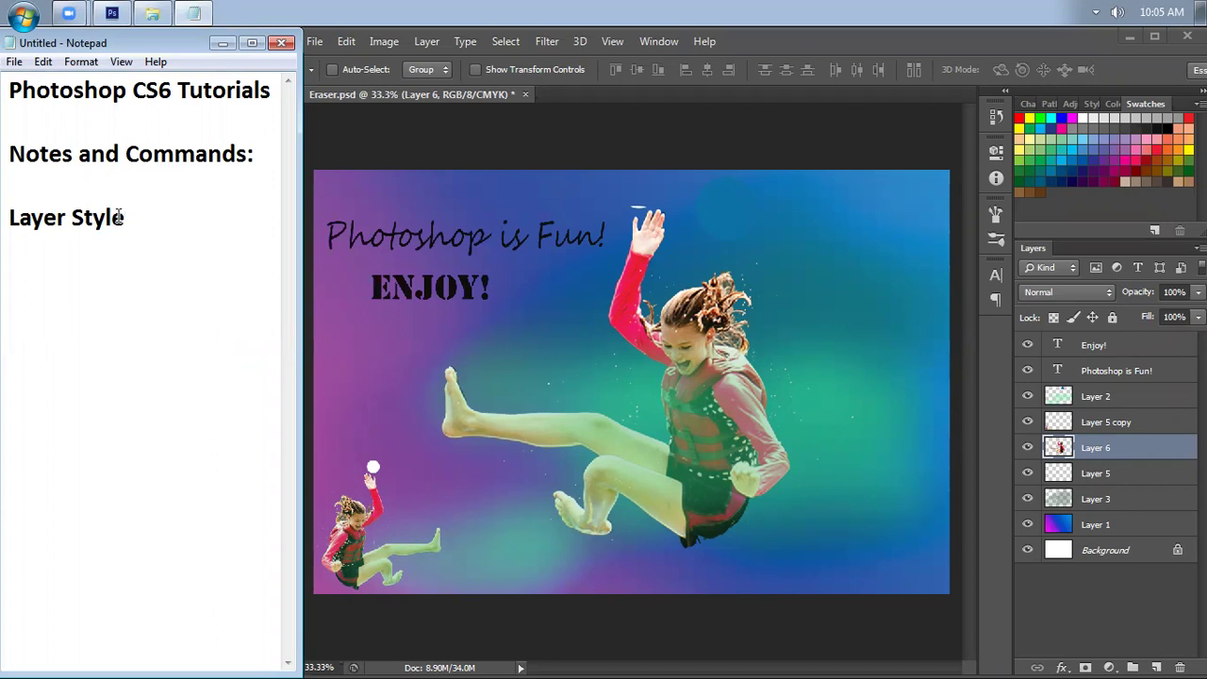
drag(127, 217, 2, 218)
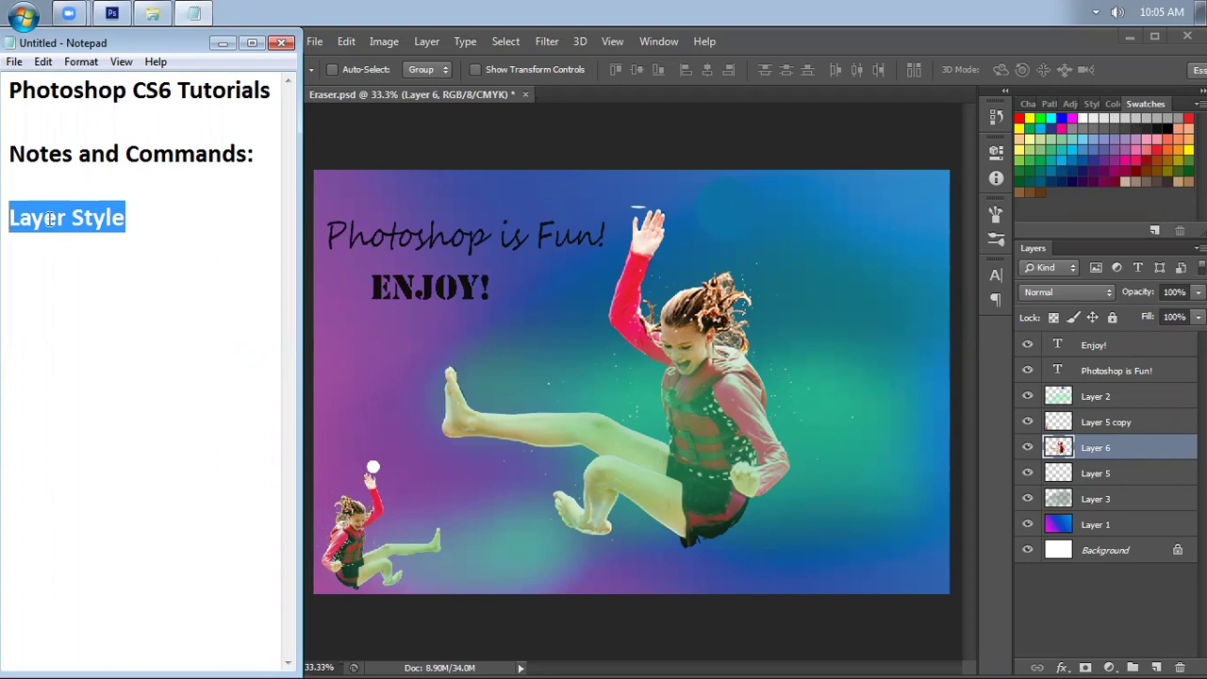
click(496, 616)
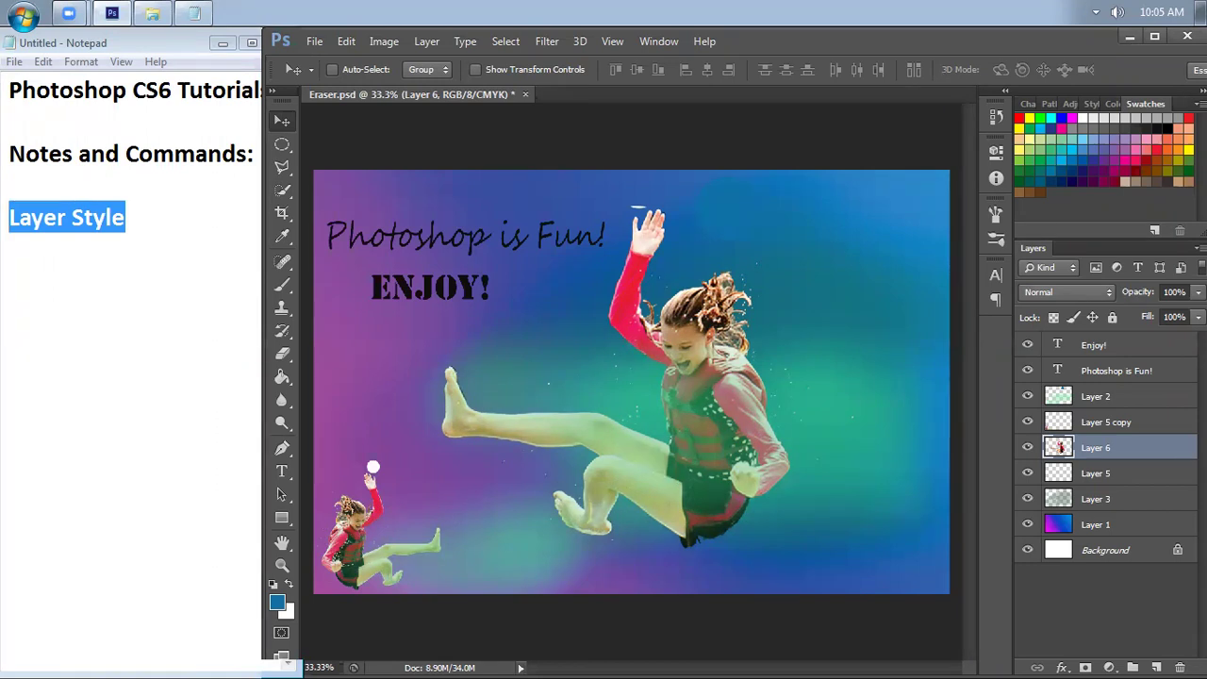
Select each layer in turn, from the Enjoy! text down to Background, then deselect all
click(1113, 348)
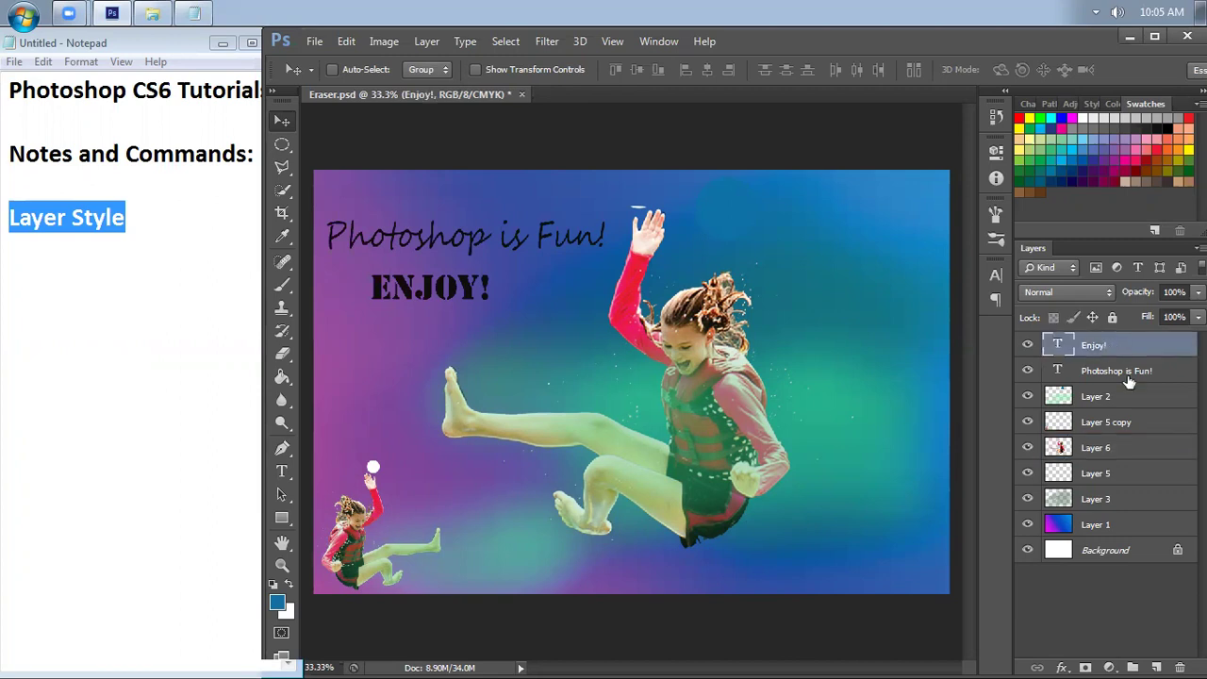
click(1129, 377)
click(1130, 403)
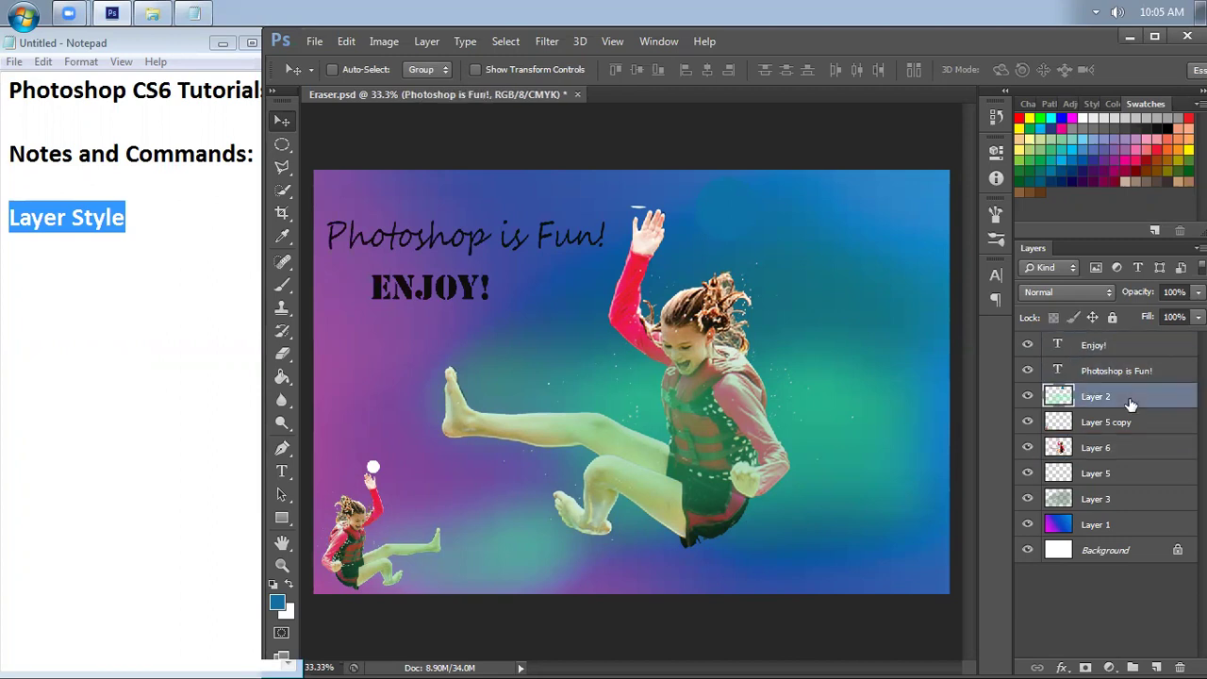
click(1128, 429)
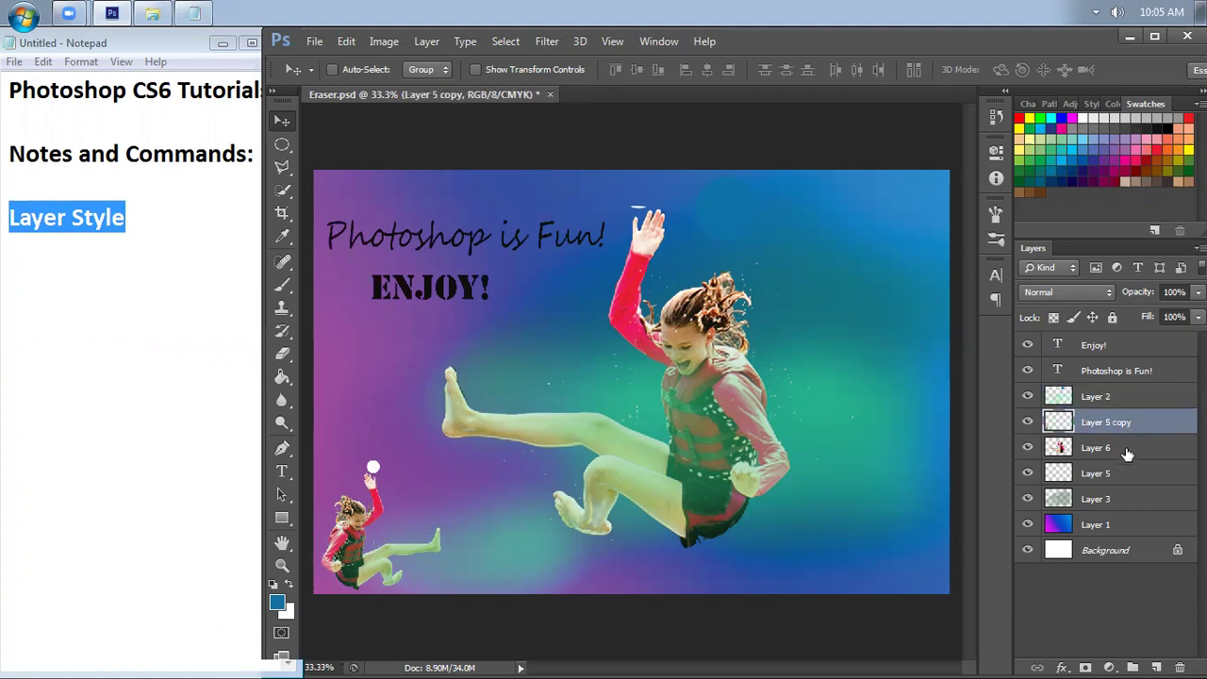
click(1128, 455)
click(1125, 477)
click(1124, 502)
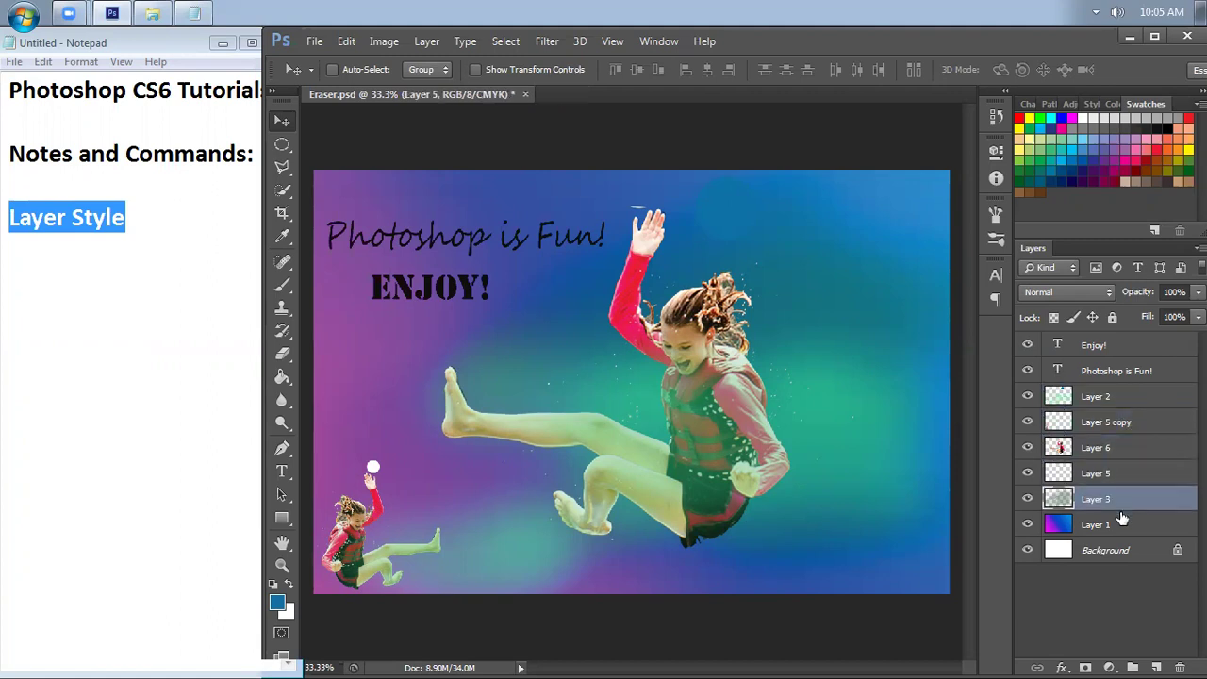
click(1122, 525)
click(1120, 556)
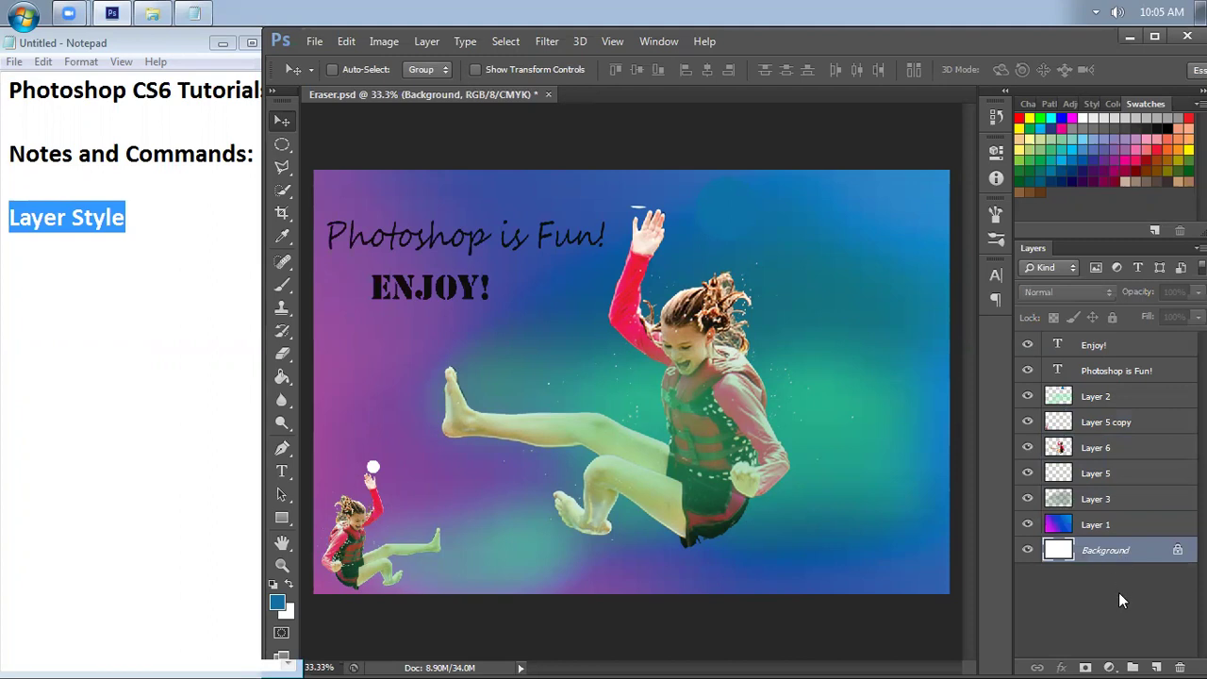
click(1119, 600)
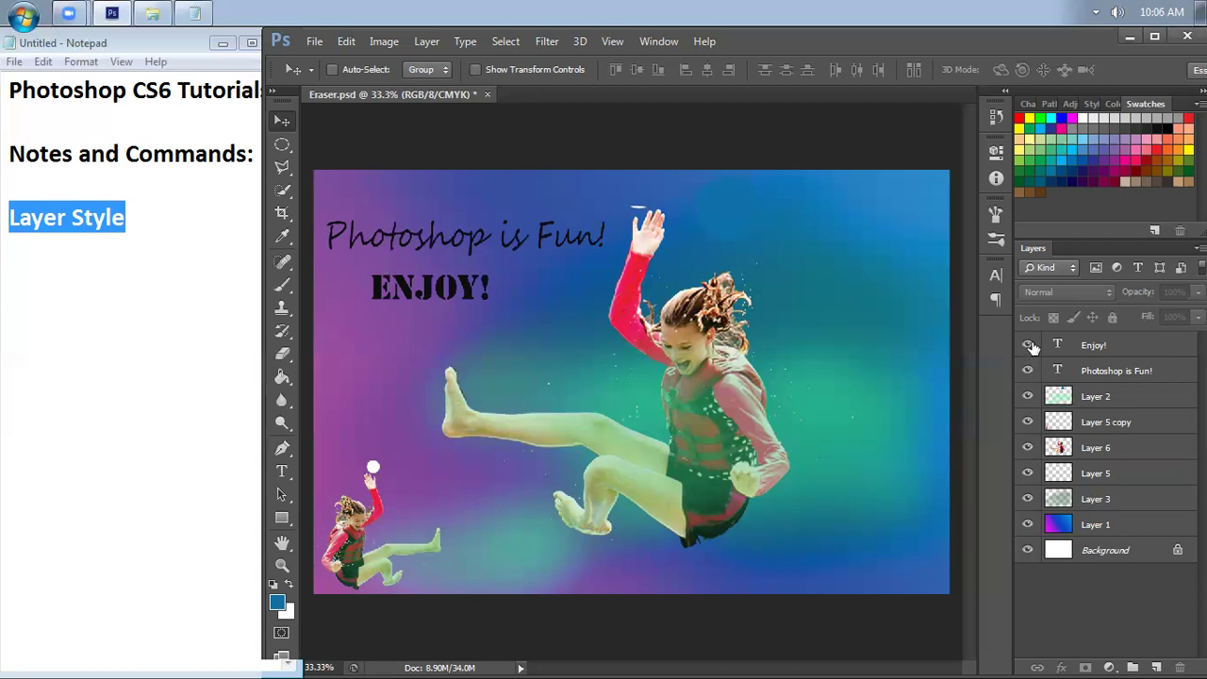
Hide Enjoy!, Photoshop is Fun!, Layer 2, Layer 5 copy, Layer 5, Layer 3 and Layer 1
drag(1030, 347, 1029, 426)
click(1028, 423)
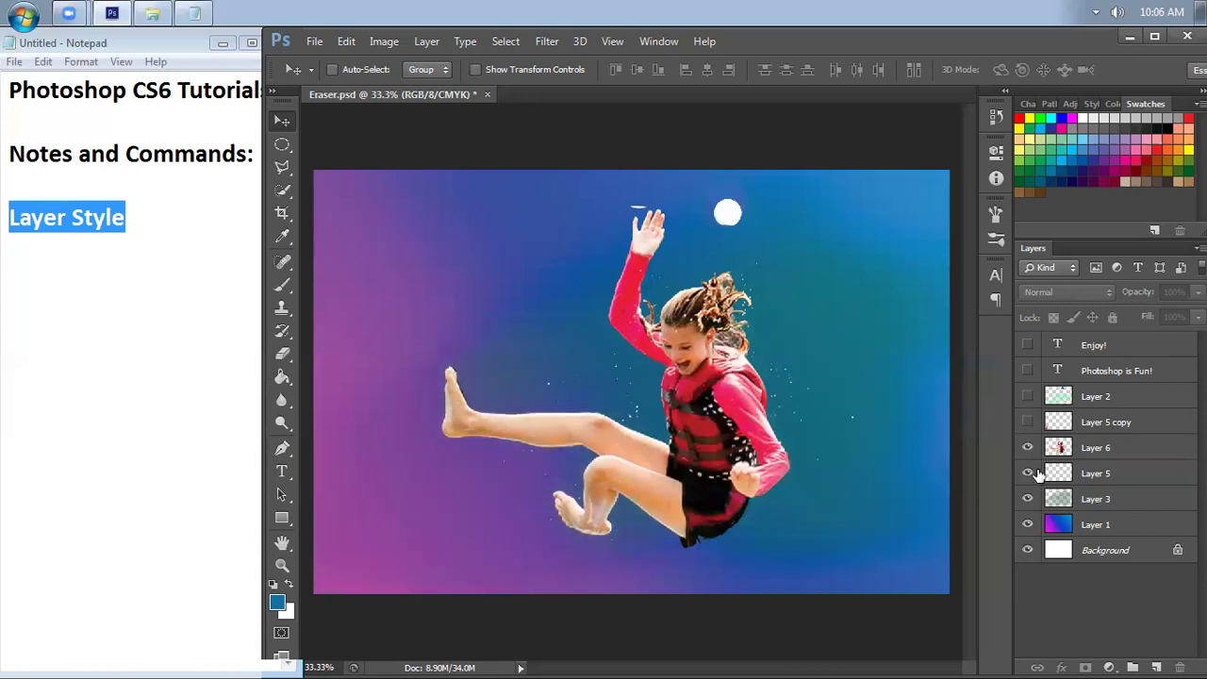
click(1028, 472)
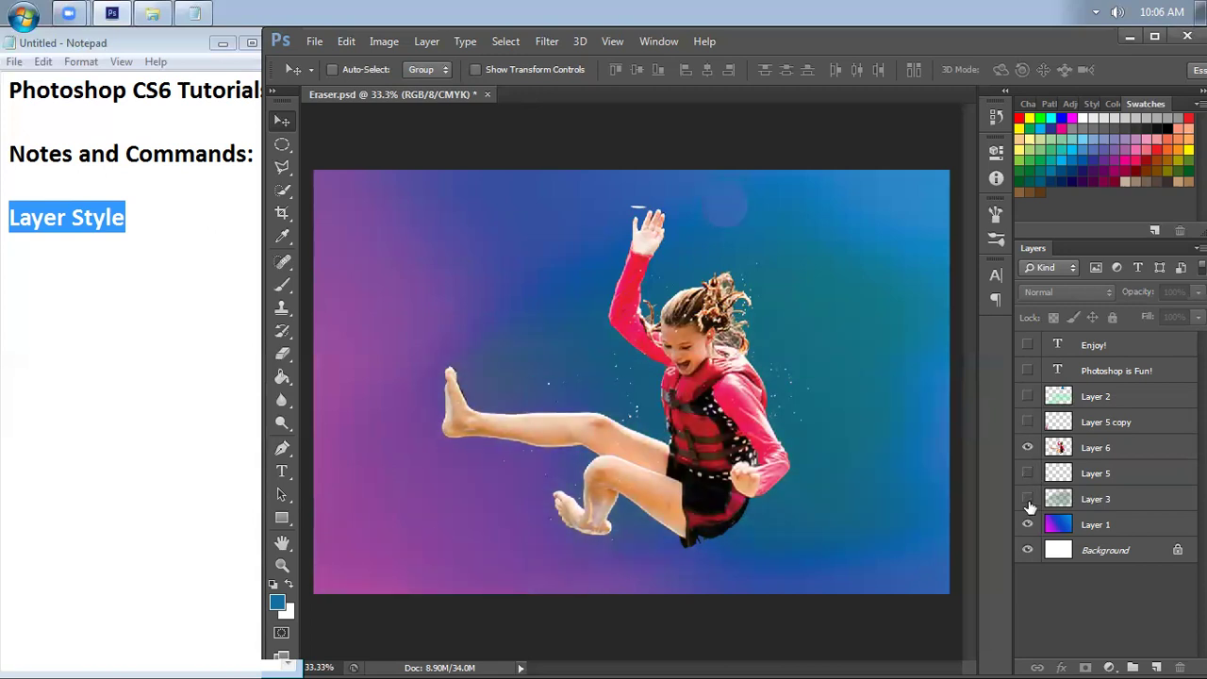
click(1027, 498)
click(1028, 524)
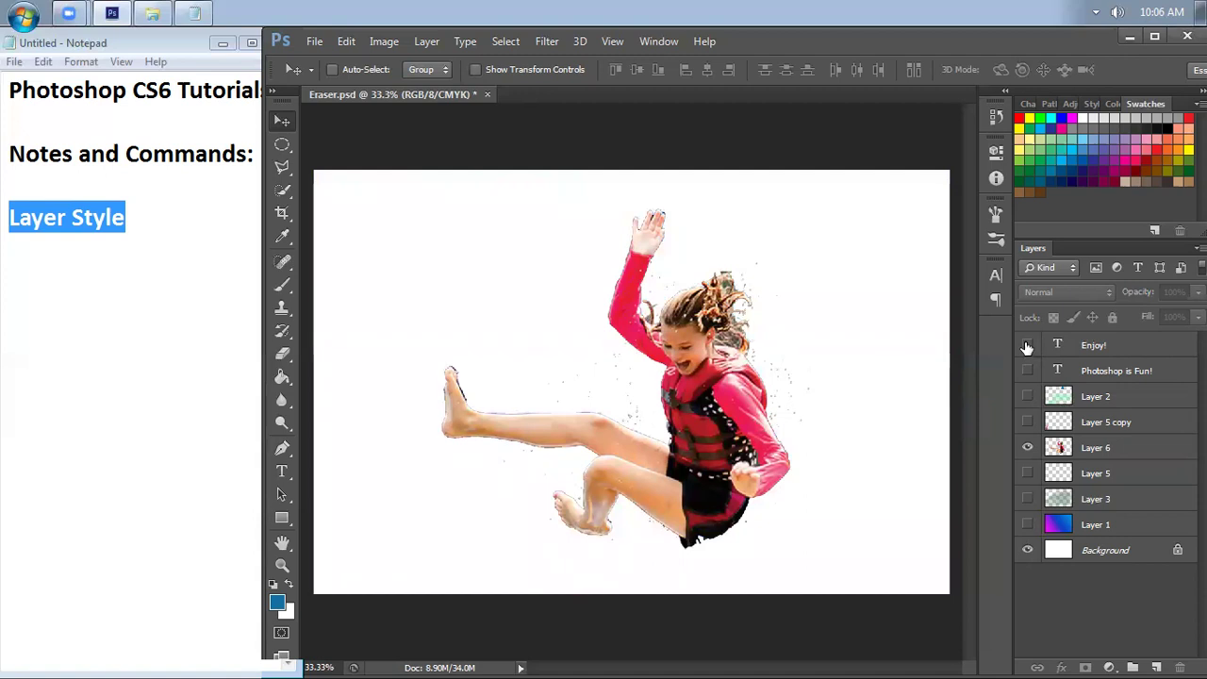
right_click(1030, 449)
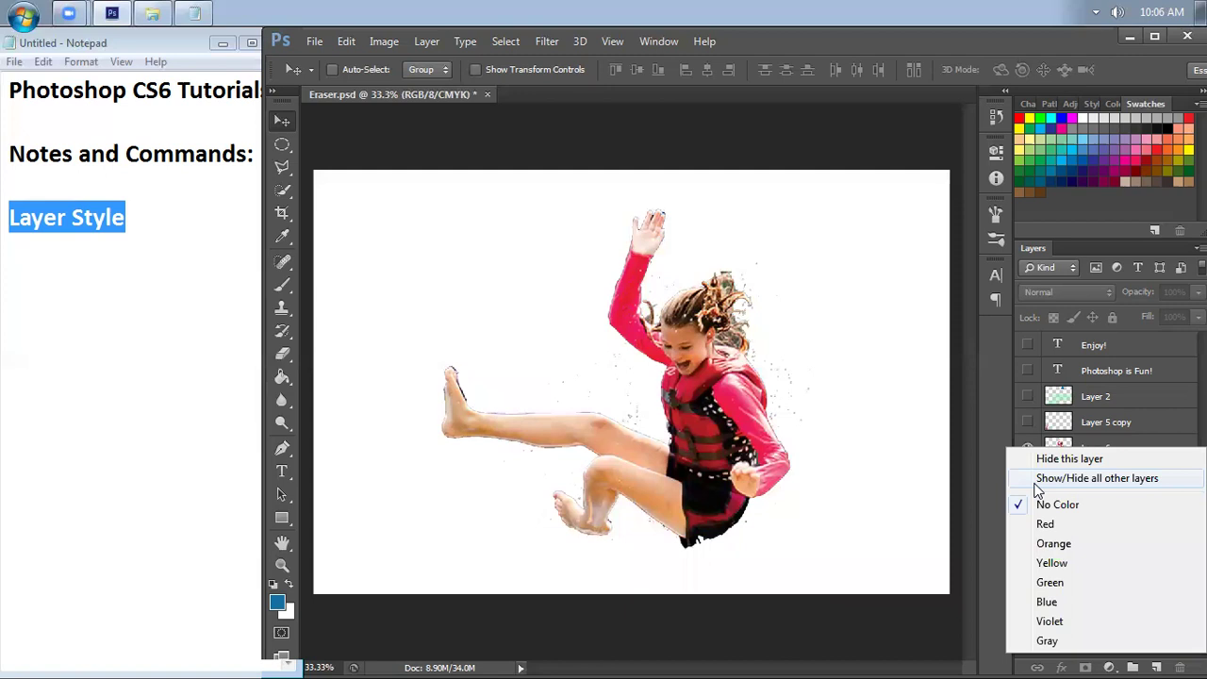
click(1037, 479)
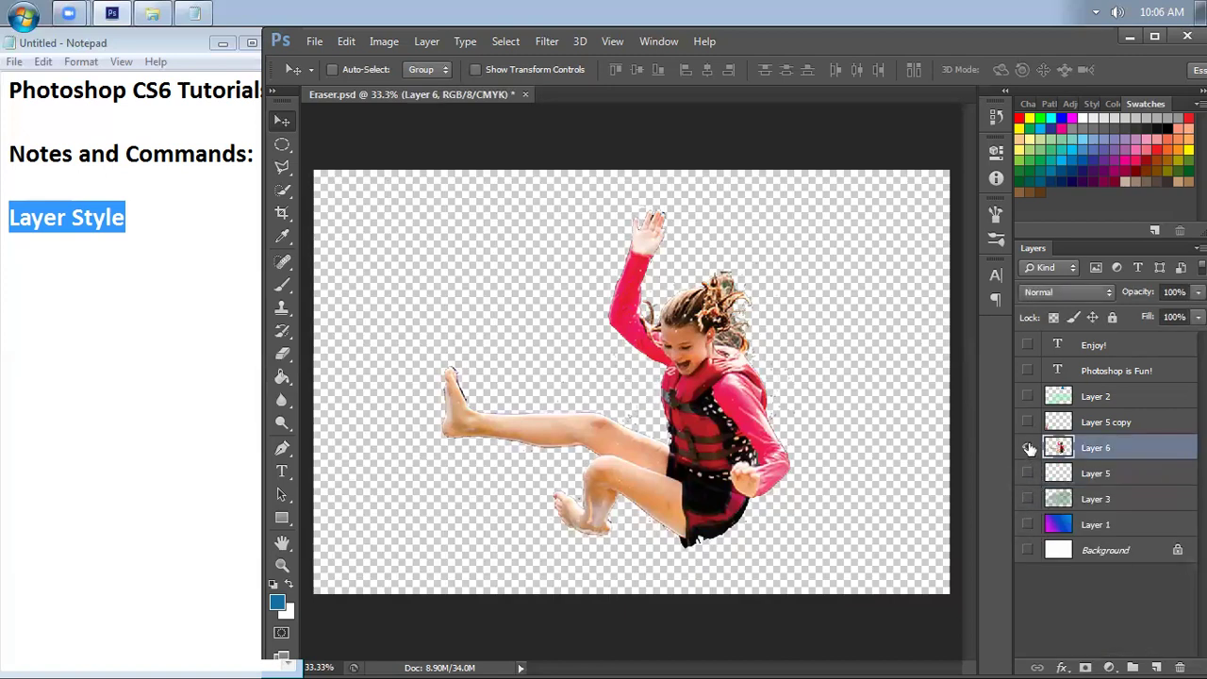
right_click(1029, 449)
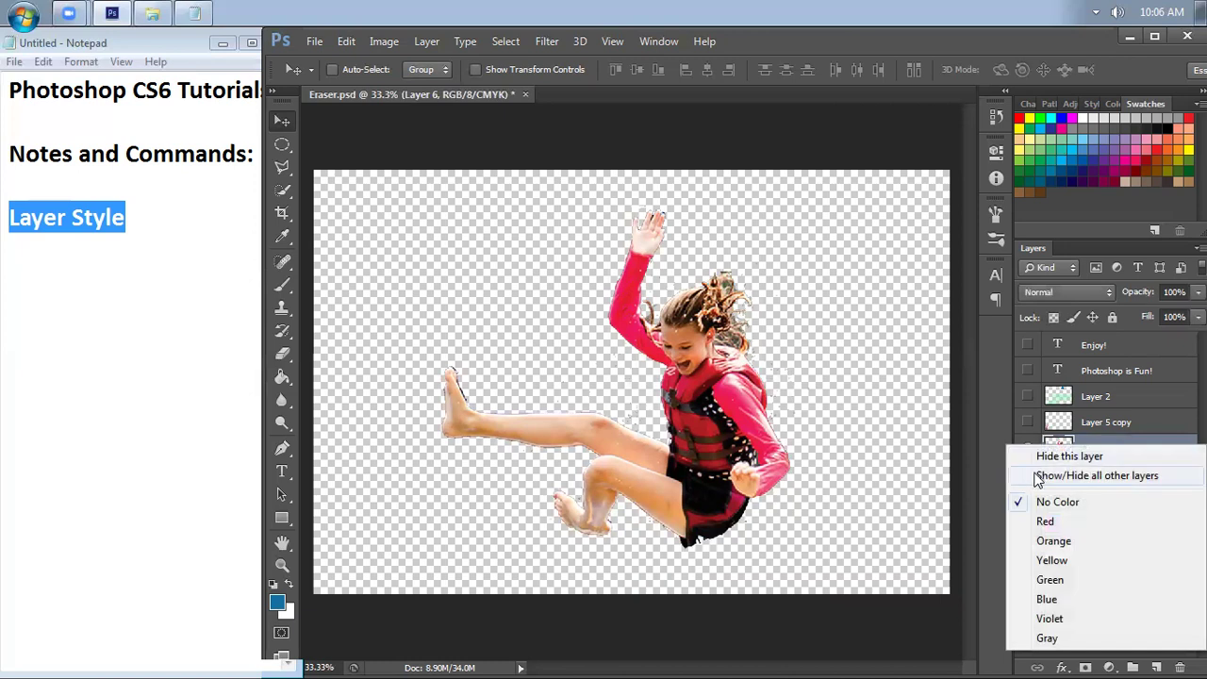
click(1036, 477)
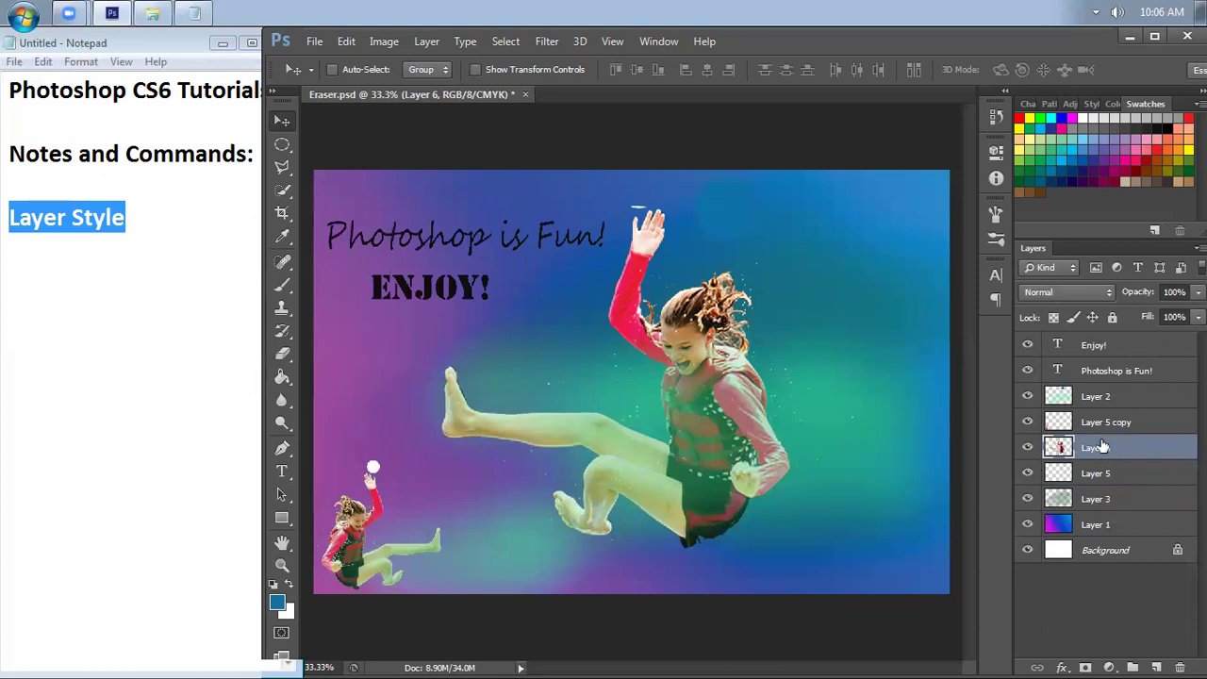
right_click(1029, 447)
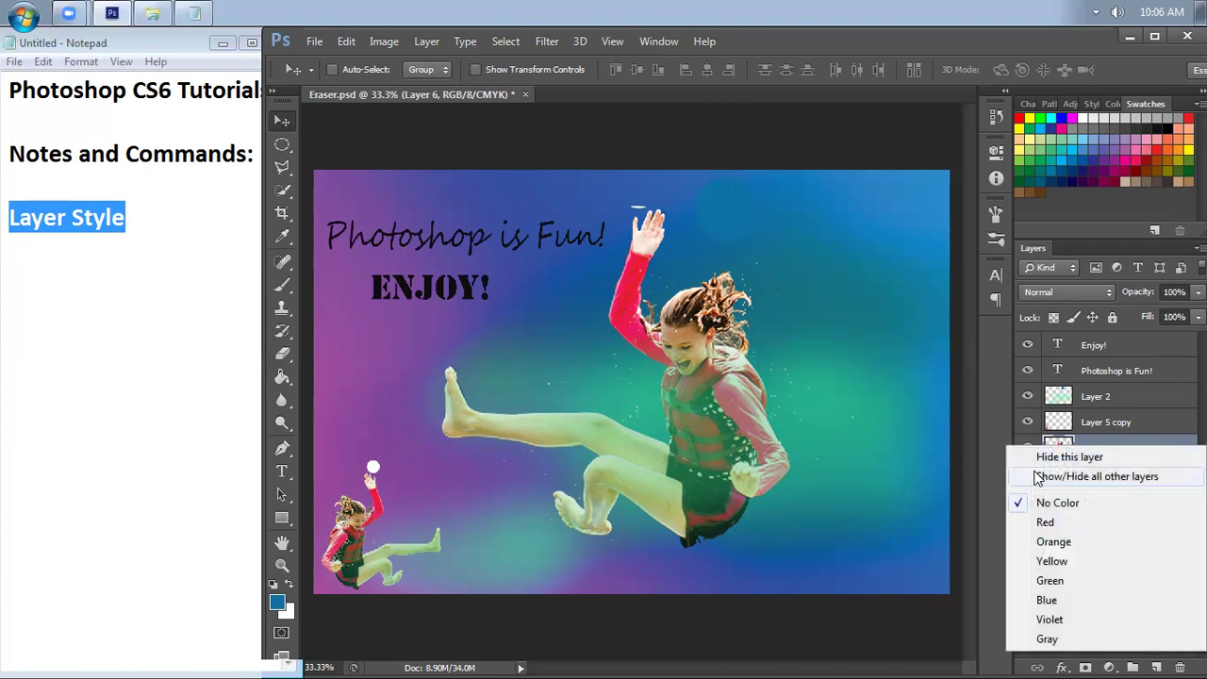
click(1037, 478)
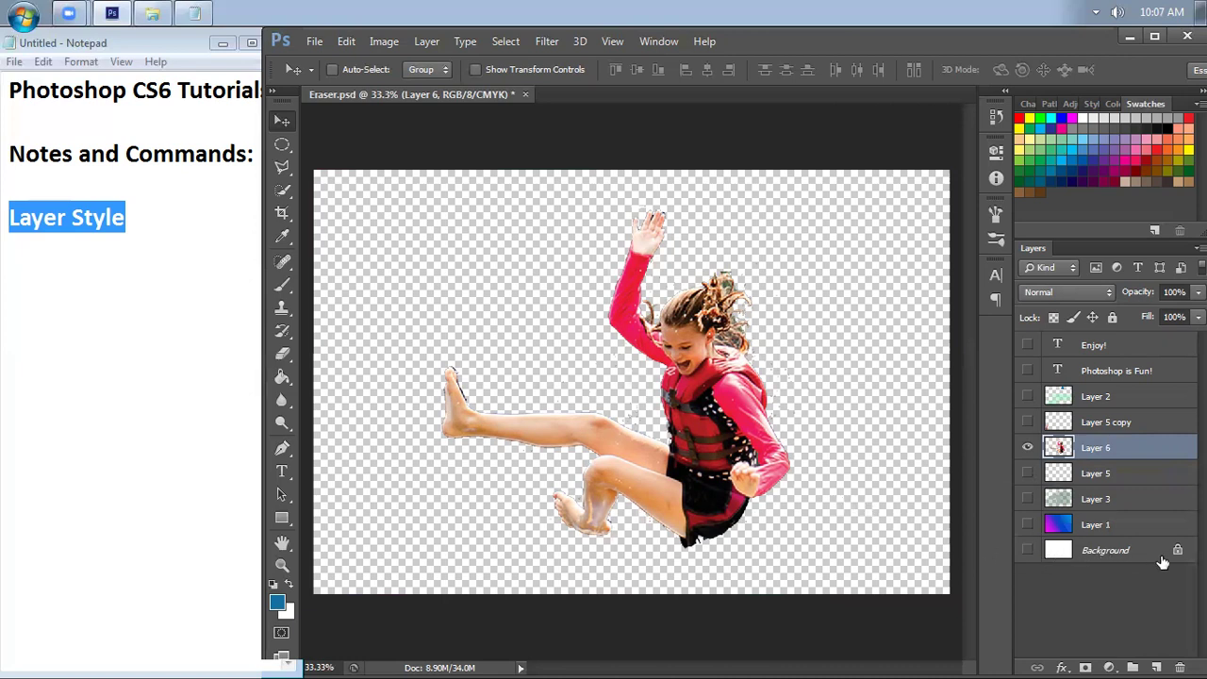
click(1027, 551)
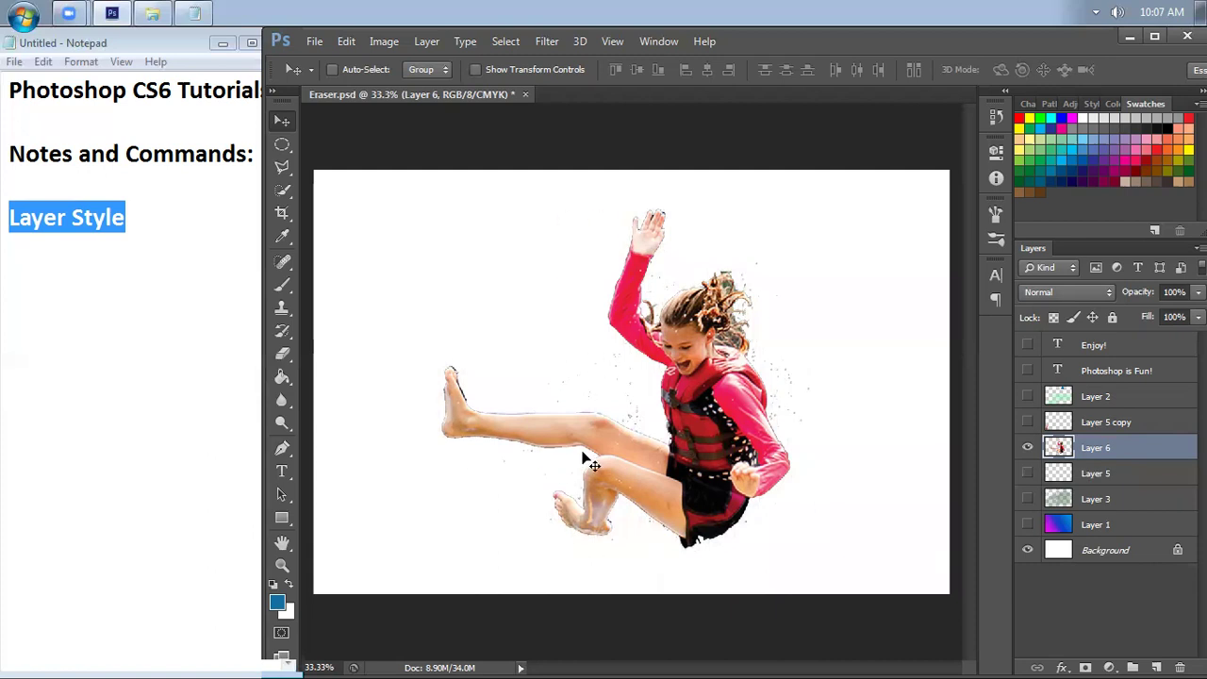
Open Layer 6's Layer Style, then add '- double click the layer' under the notes' Layer Style heading
click(150, 229)
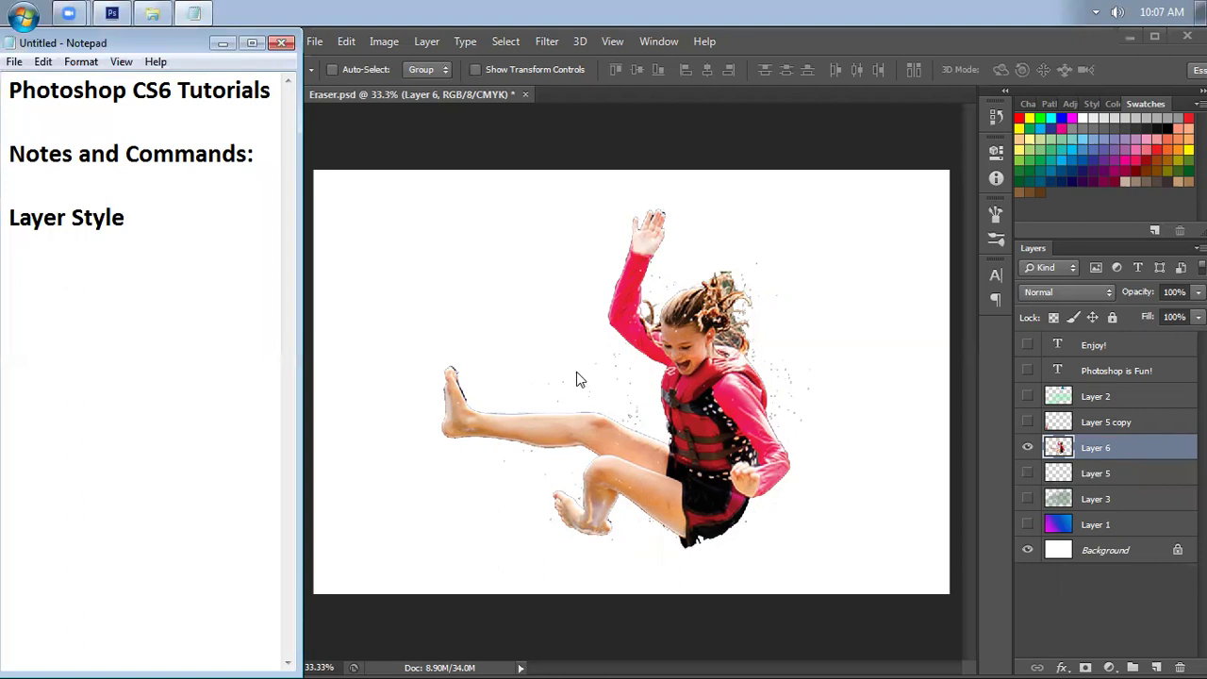
click(898, 392)
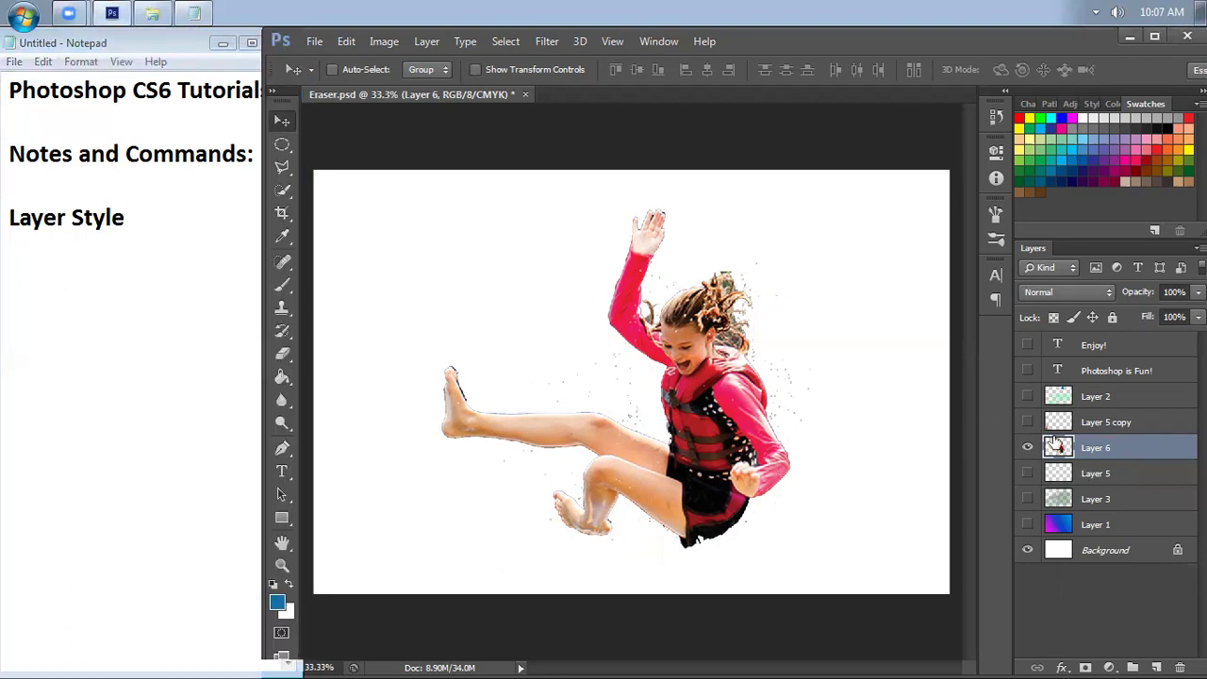
double_click(1133, 447)
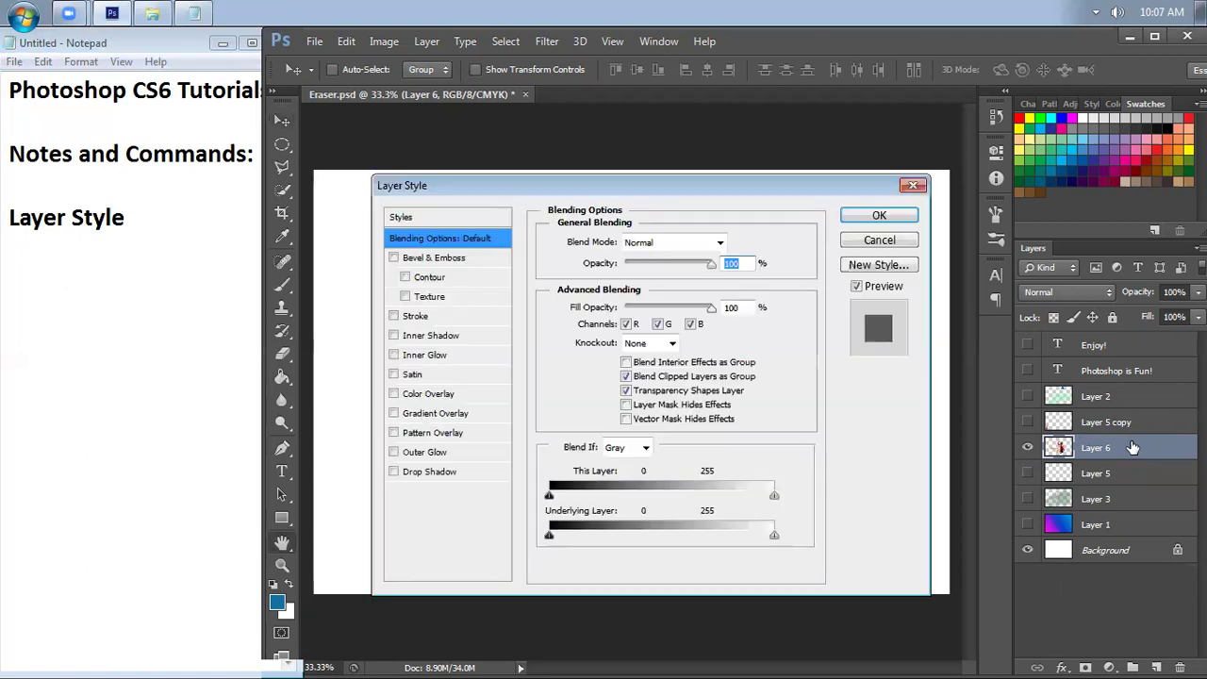
click(144, 220)
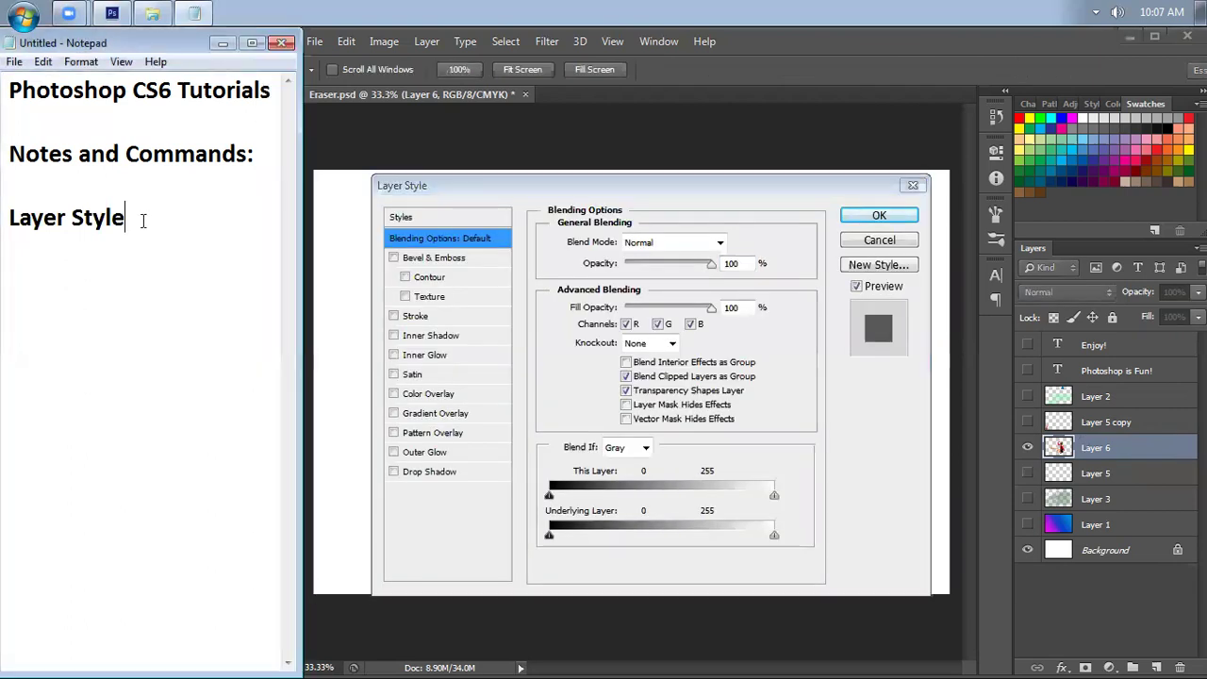
key(Return)
text(- dou)
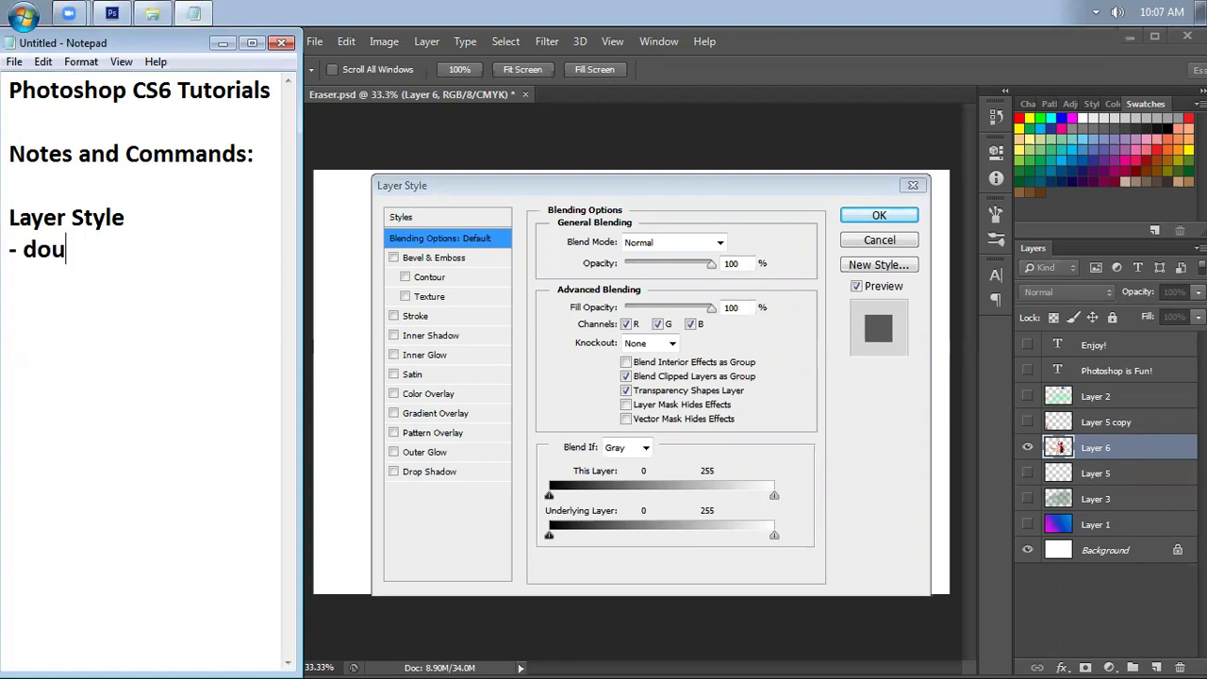
text(ble click the layer)
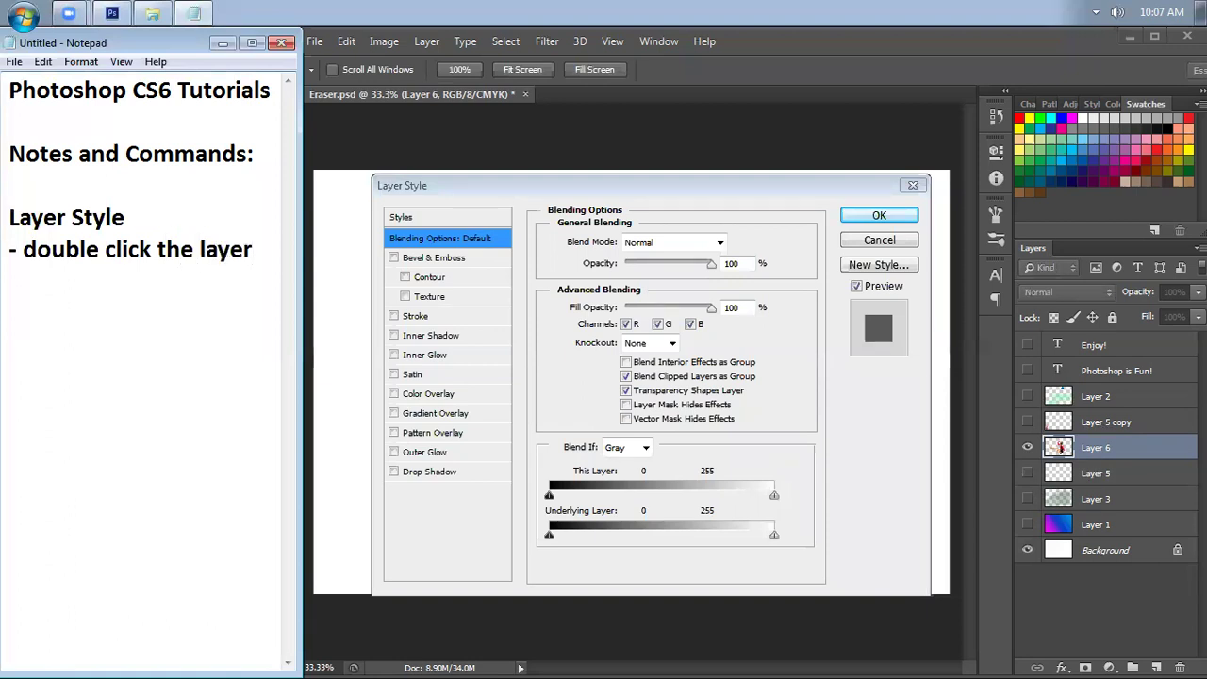
click(913, 185)
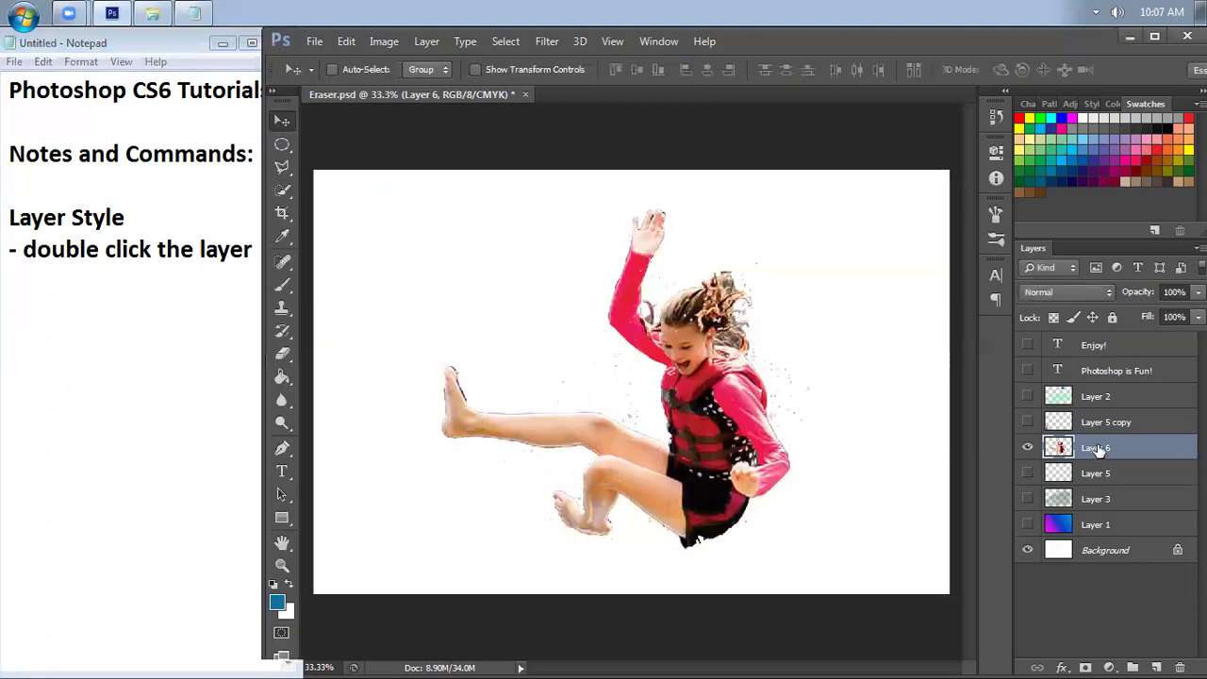
Leave Layer 6's name unchanged, then open and close its Layer Style dialog
double_click(1097, 449)
click(1088, 592)
click(1060, 451)
double_click(1060, 449)
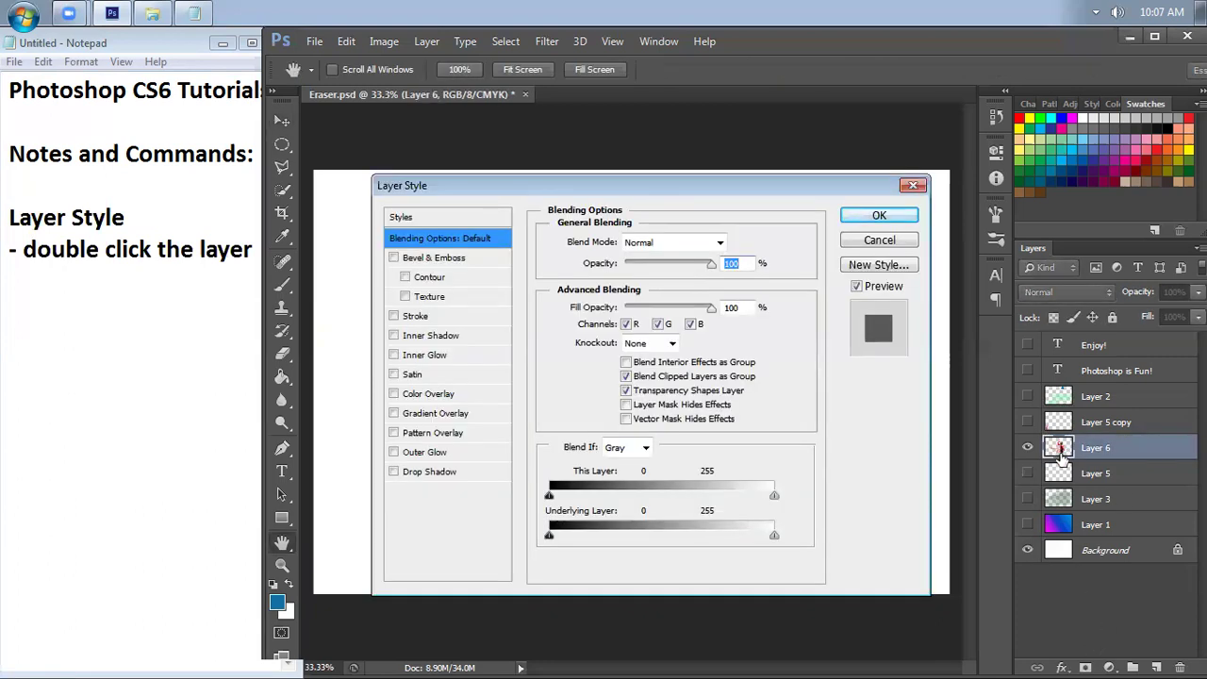
click(912, 185)
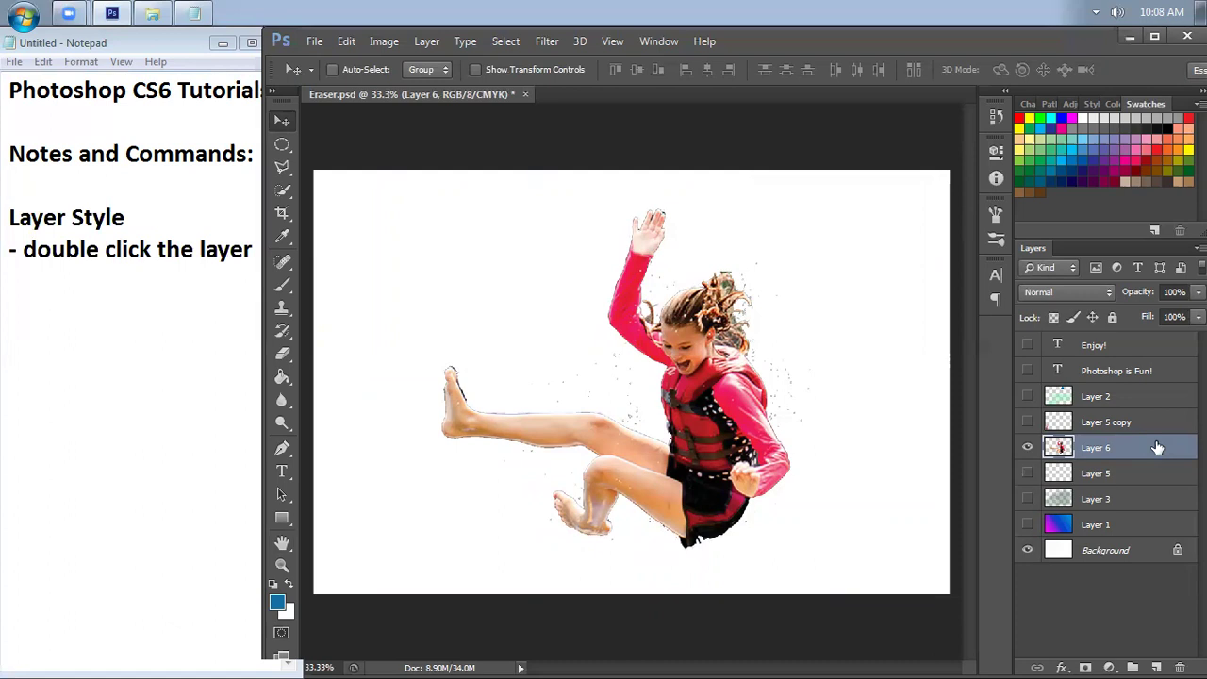
Reopen Layer 6's Layer Style and move the dialog fully into view
double_click(1157, 448)
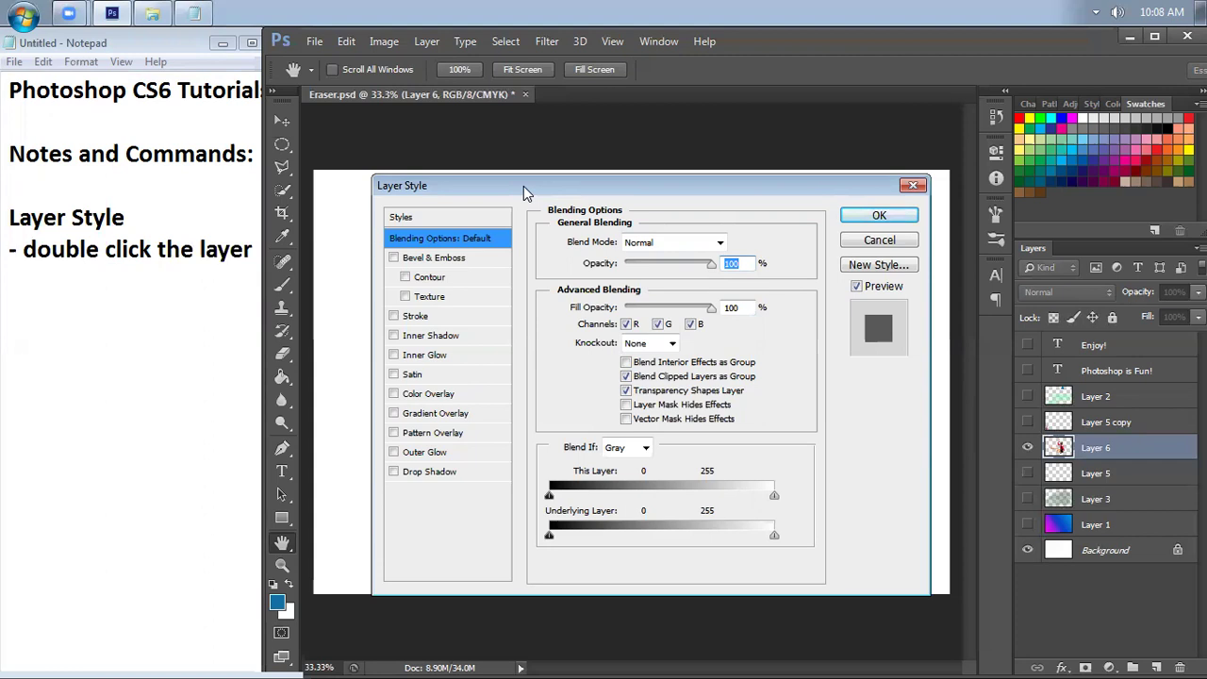
drag(523, 186, 976, 186)
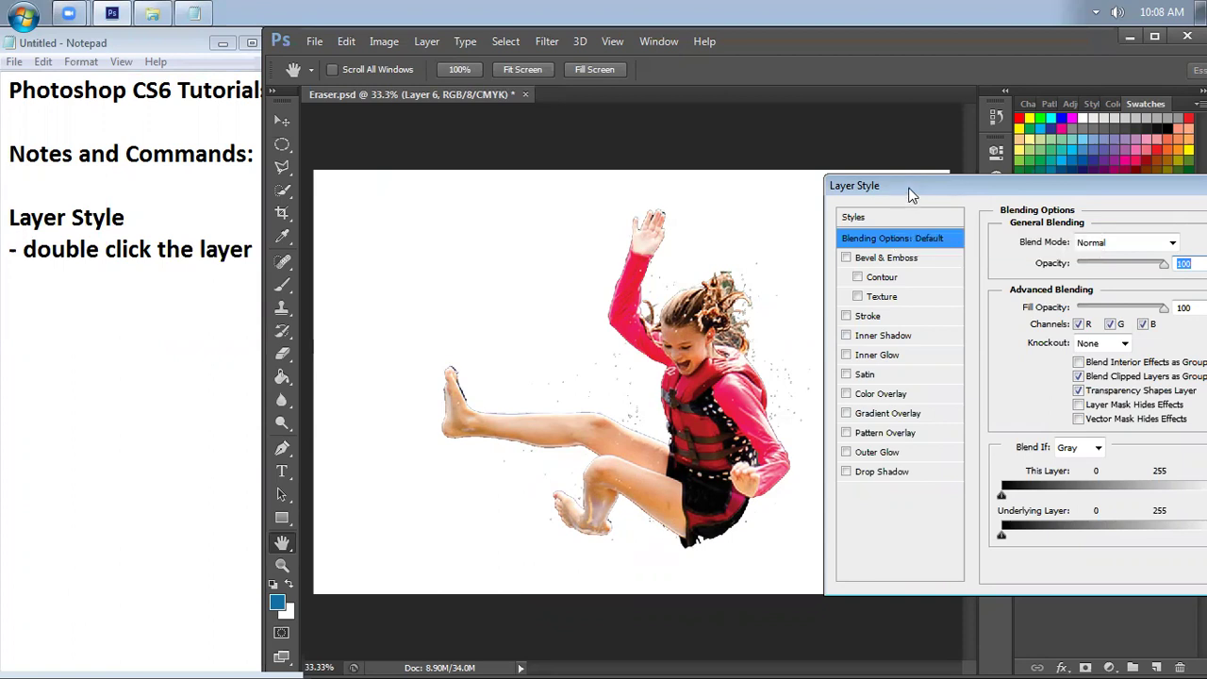
drag(911, 194, 444, 180)
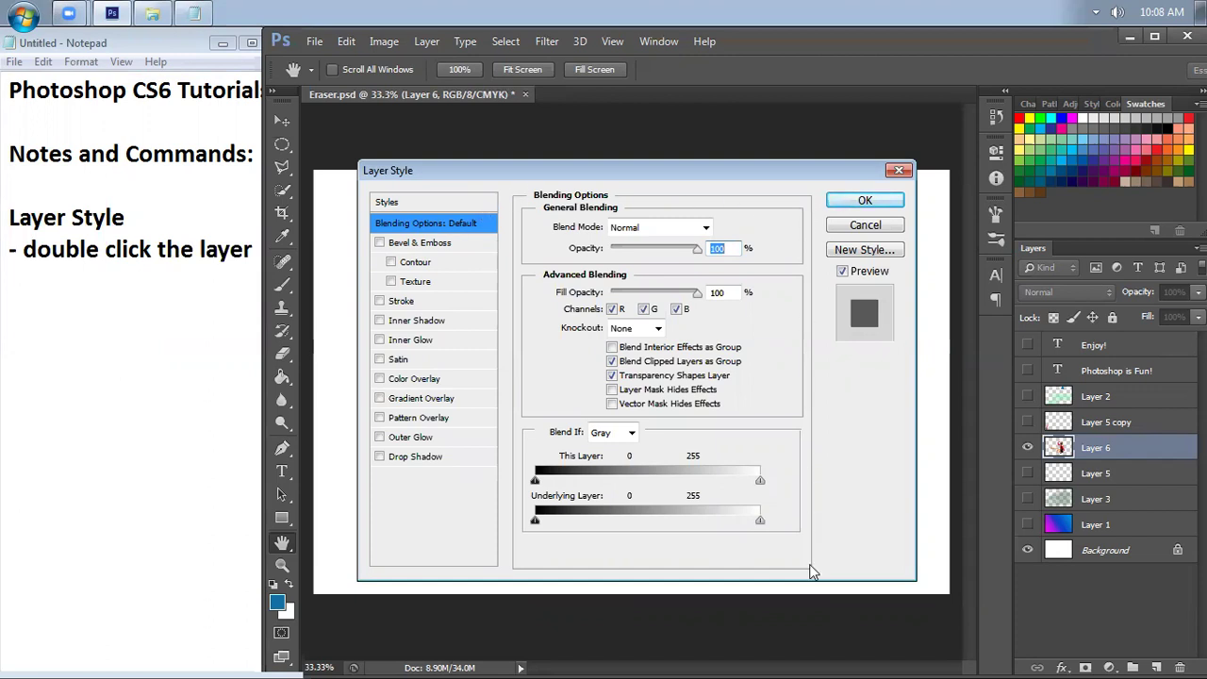
Preview Bevel & Emboss, Stroke and Inner Shadow, switching each off again
click(474, 251)
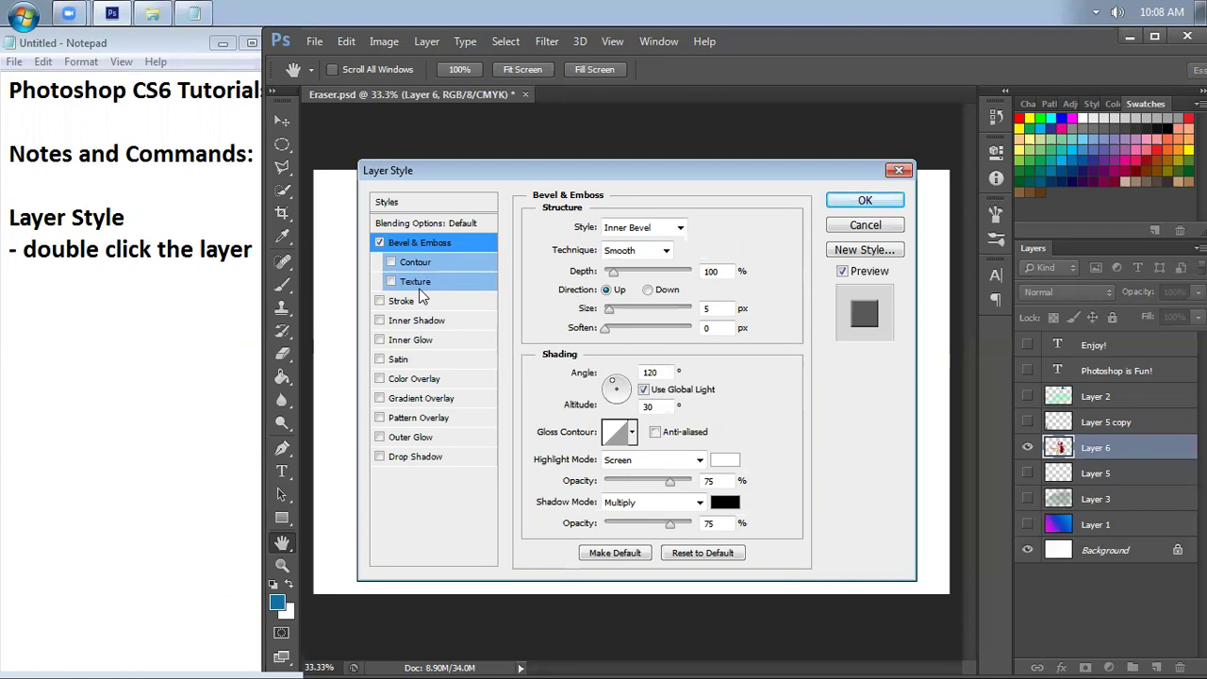
click(445, 238)
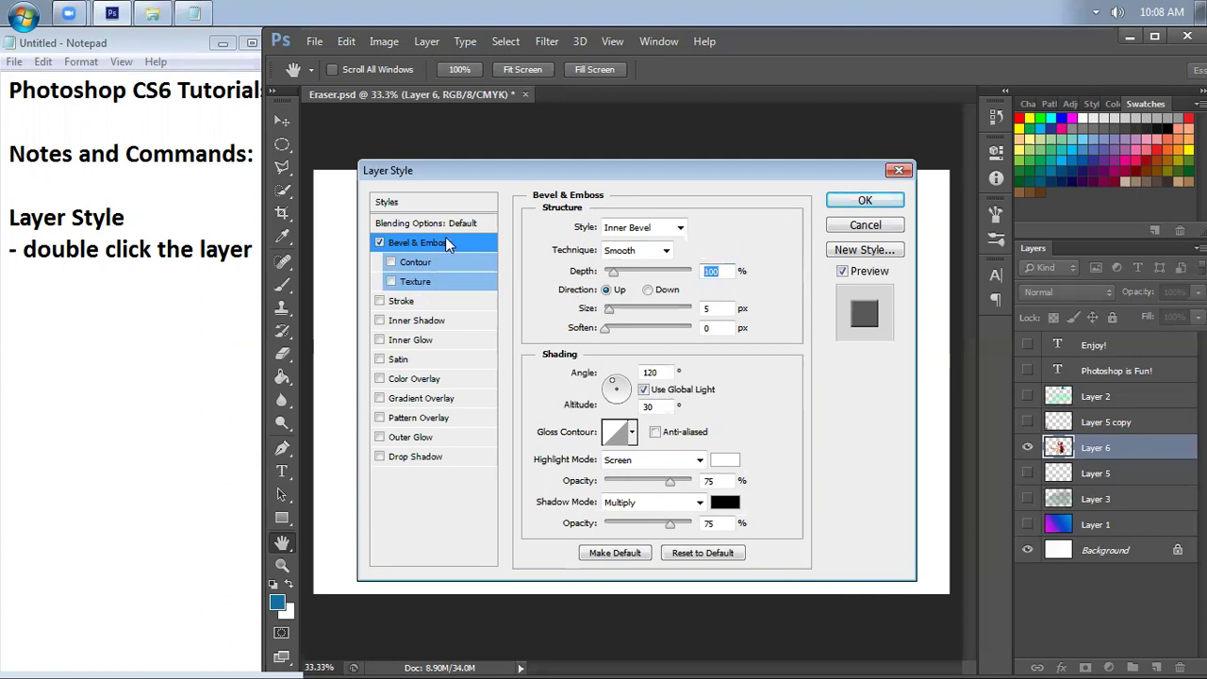
click(379, 244)
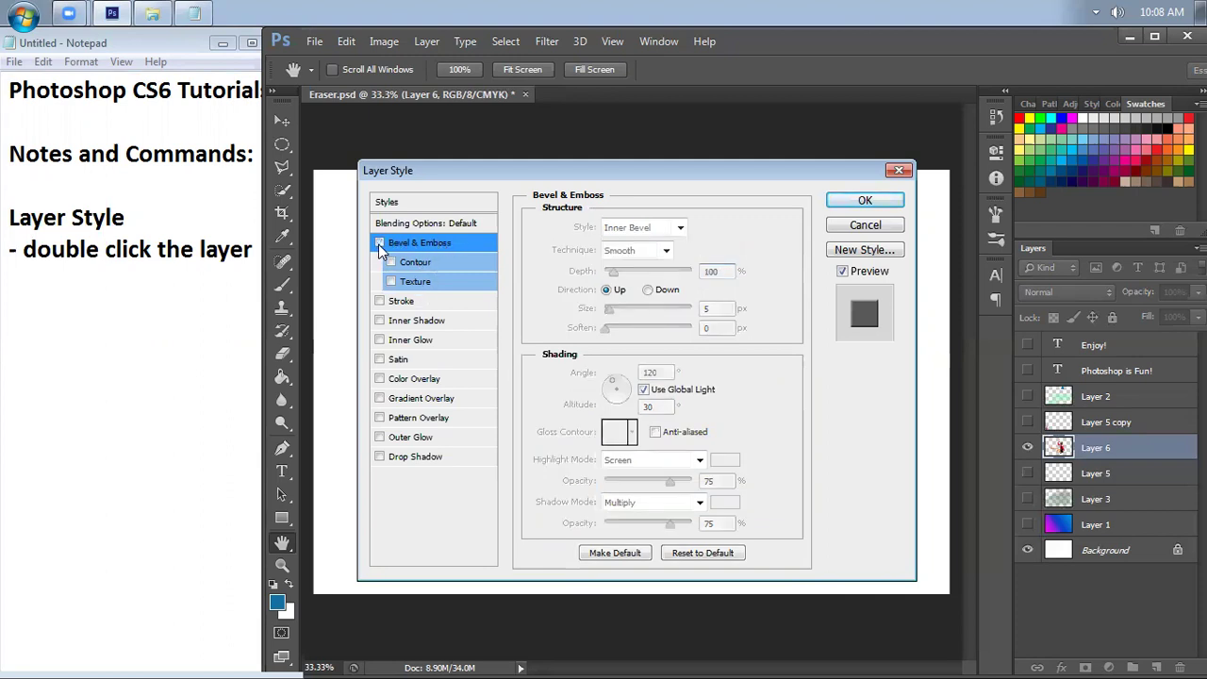
click(445, 304)
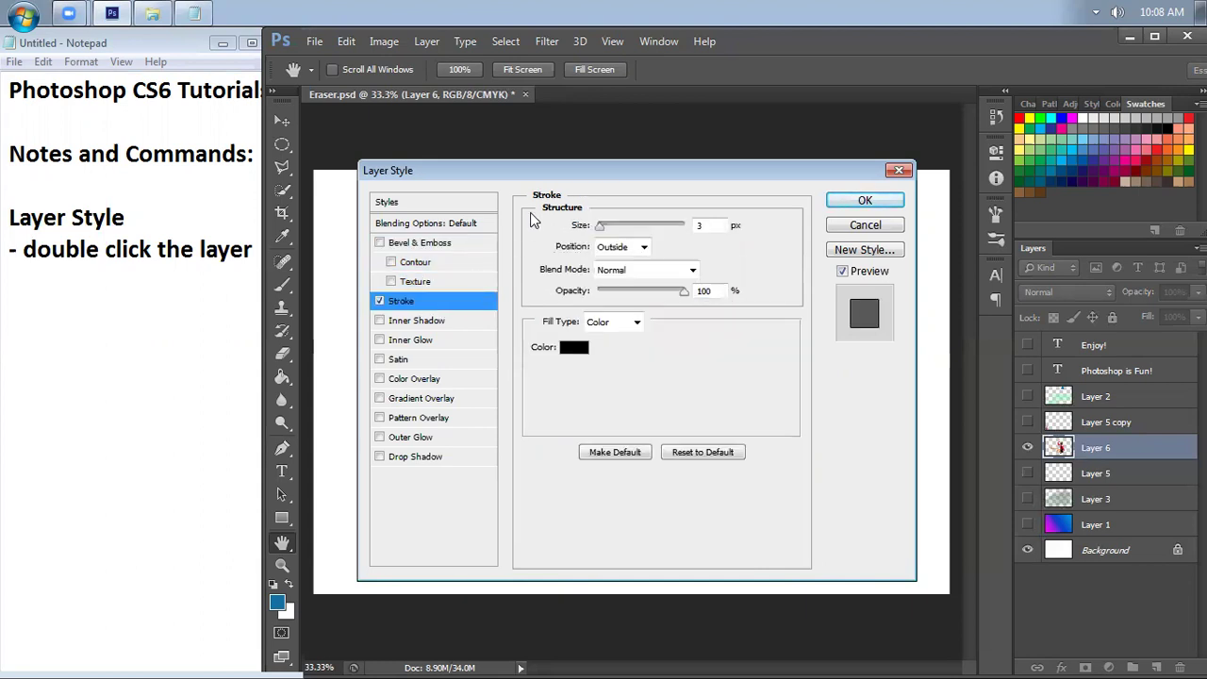
click(379, 301)
click(448, 320)
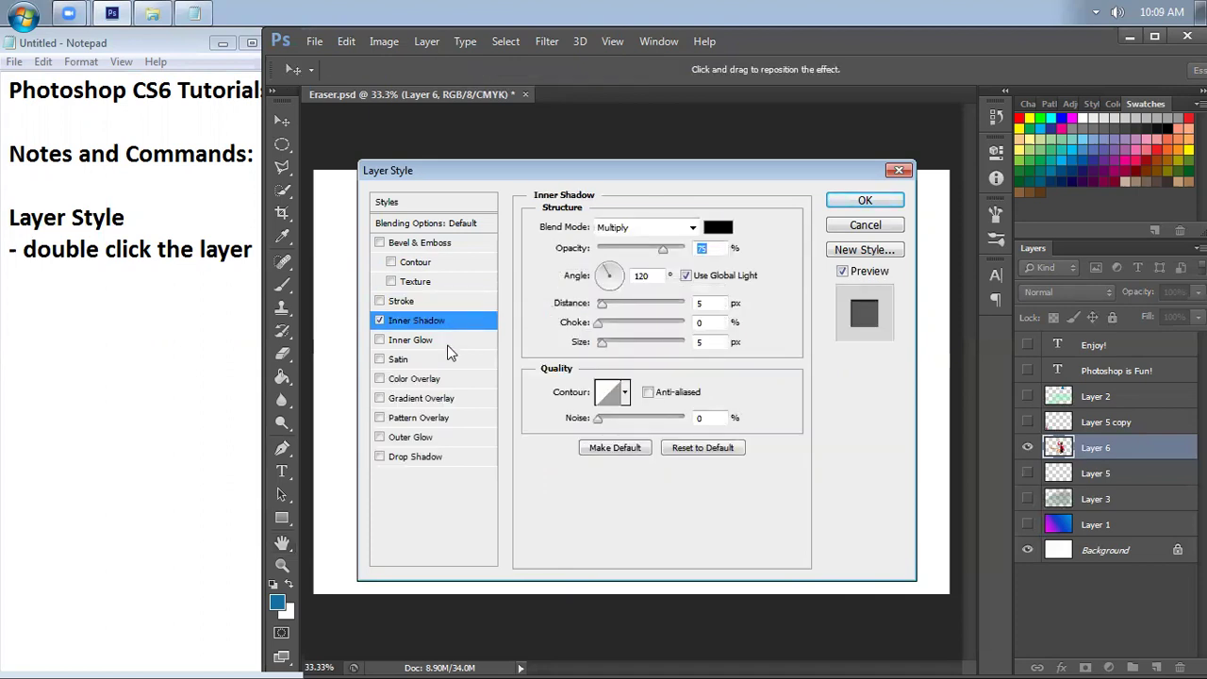
click(379, 321)
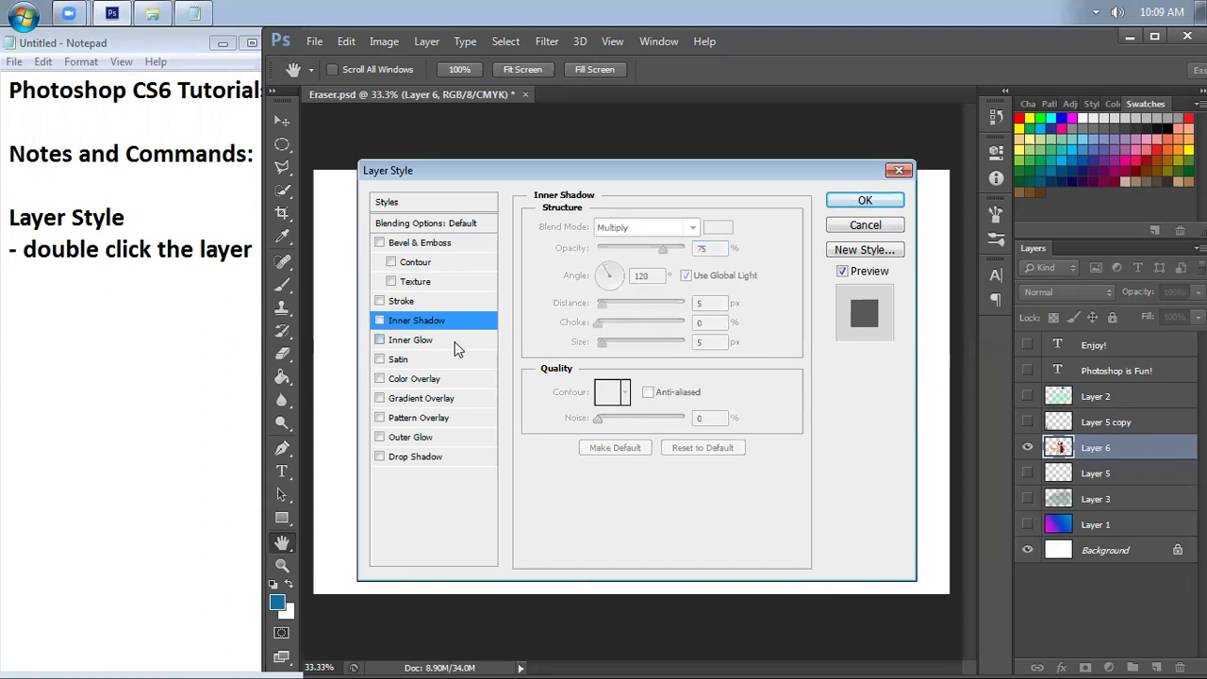
Preview Inner Glow, Satin, Color Overlay and Gradient Overlay, switching each off again
click(455, 341)
click(380, 337)
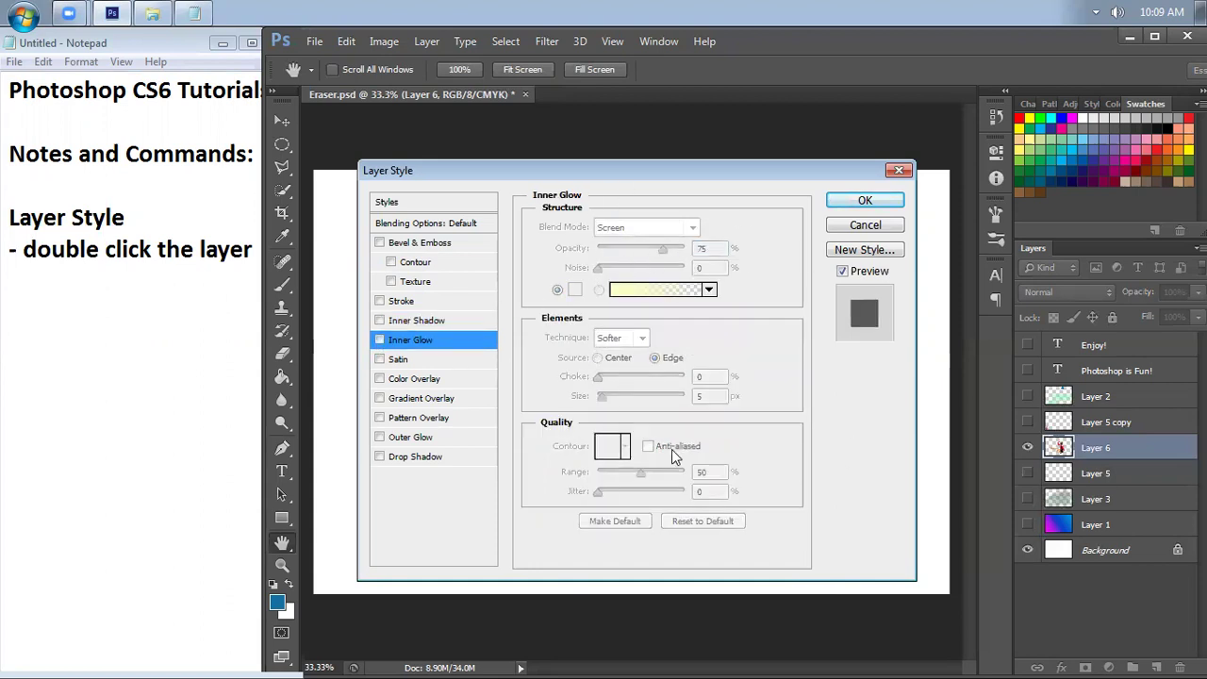
click(379, 359)
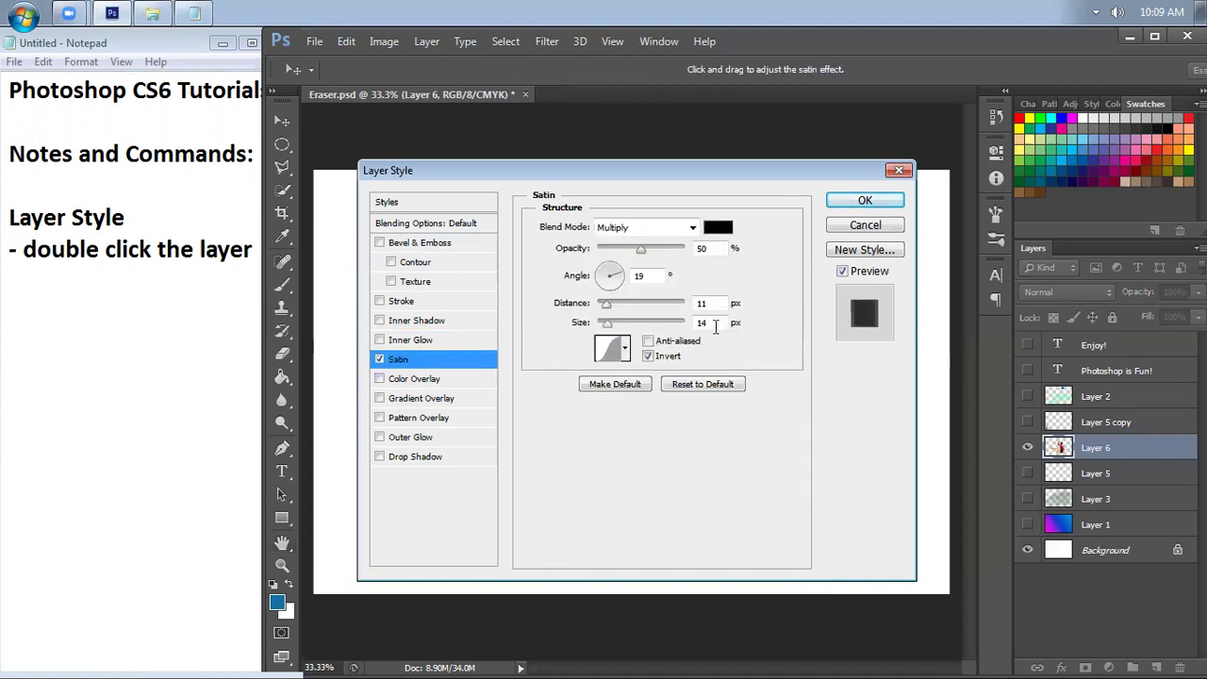
click(380, 359)
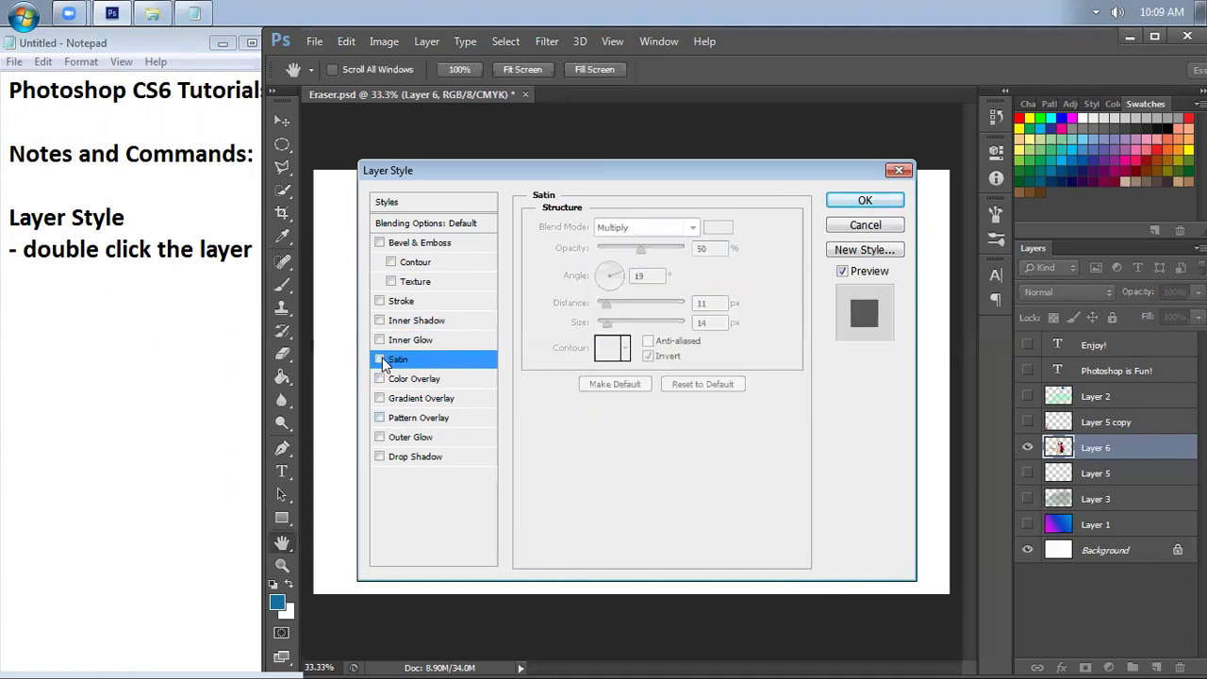
click(479, 378)
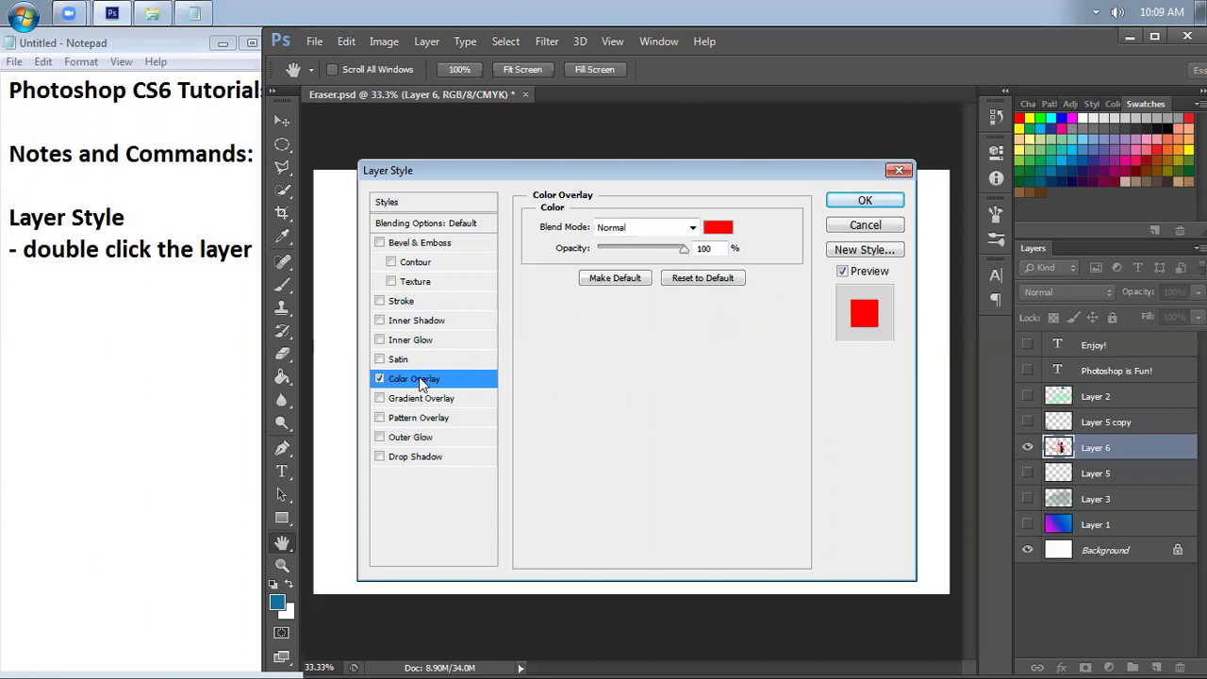
click(380, 379)
click(474, 400)
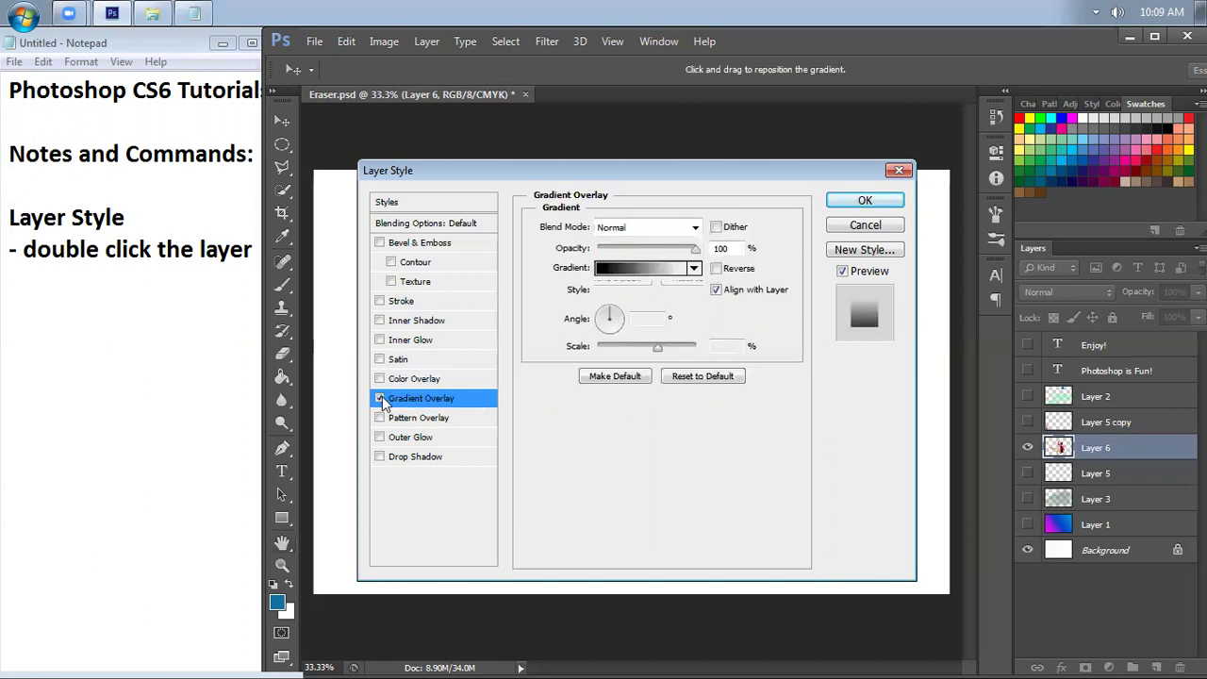
click(380, 398)
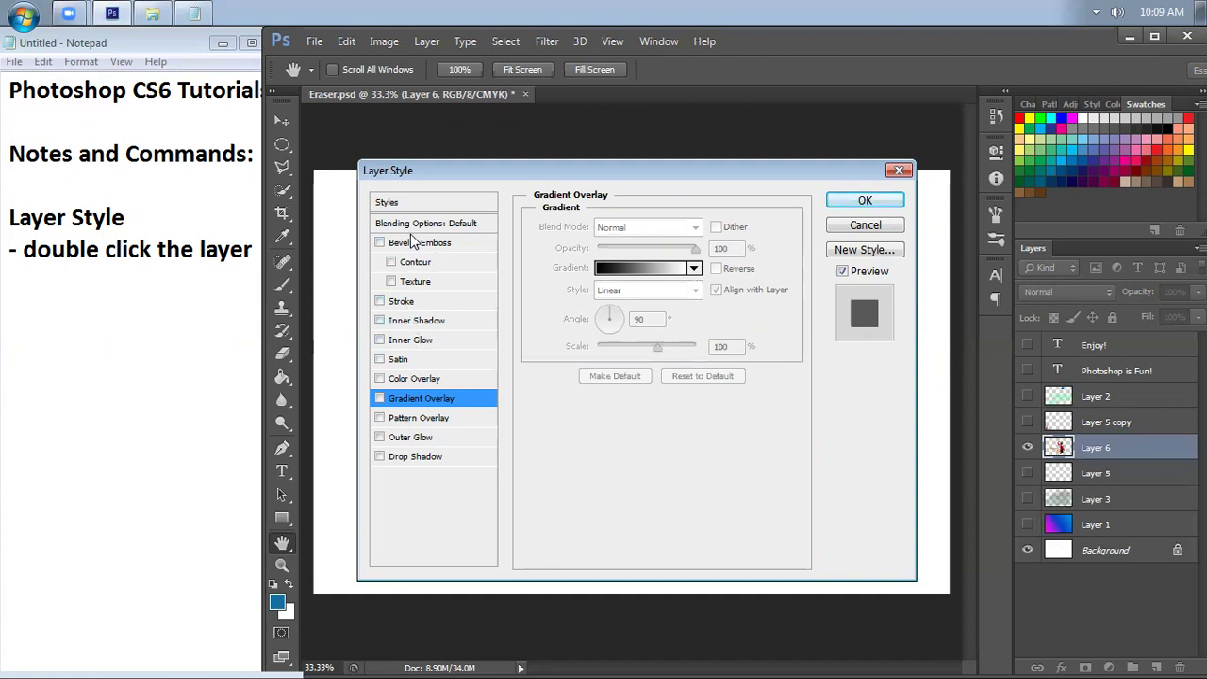
Return to Blending Options: Default and arrange the dialog and window so the jumping girl shows
click(487, 223)
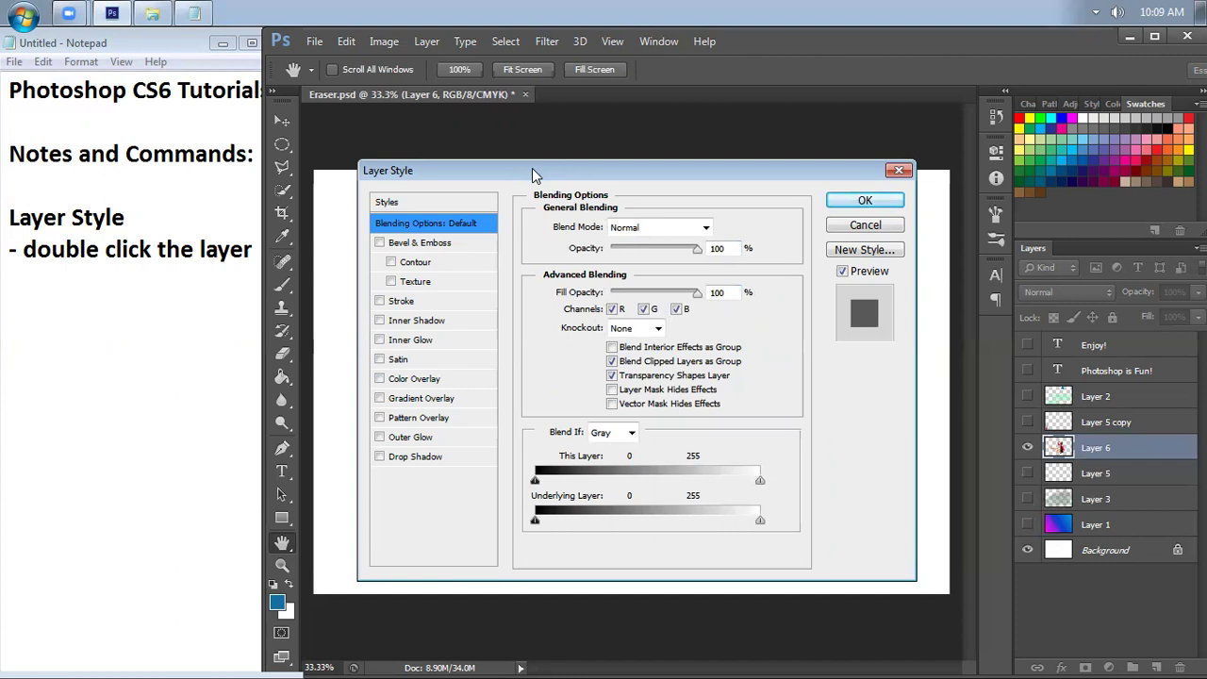
drag(532, 169, 975, 179)
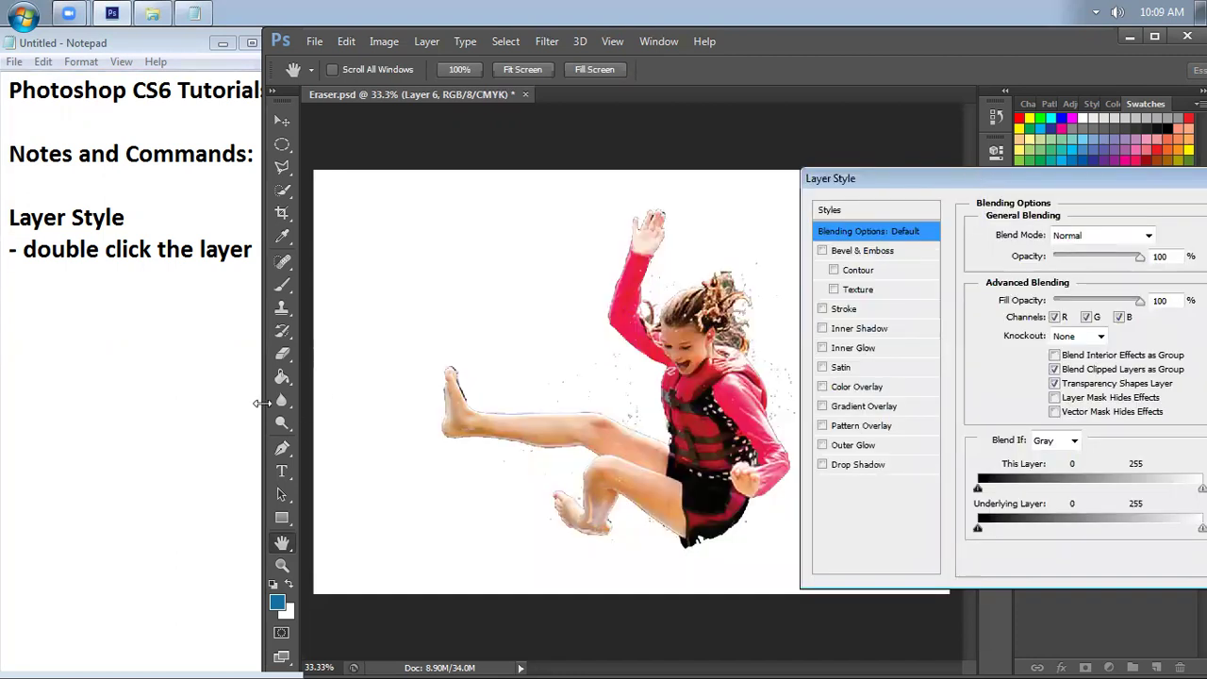
drag(261, 403, 146, 402)
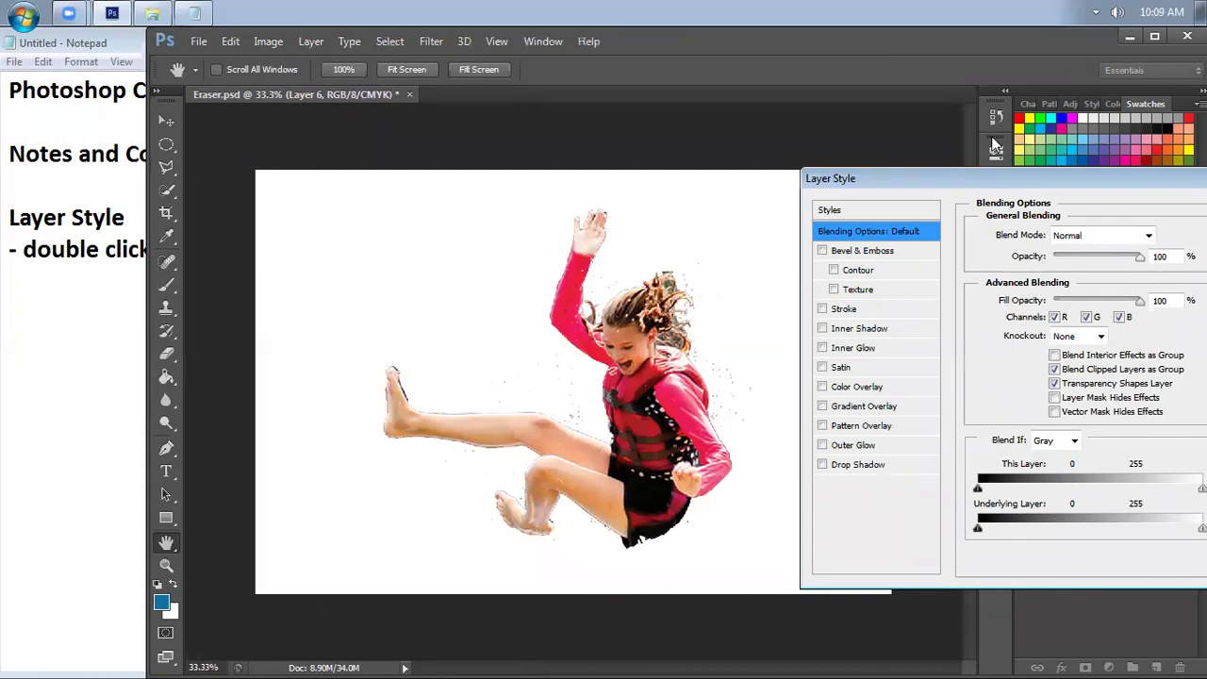
click(924, 184)
drag(922, 182, 882, 176)
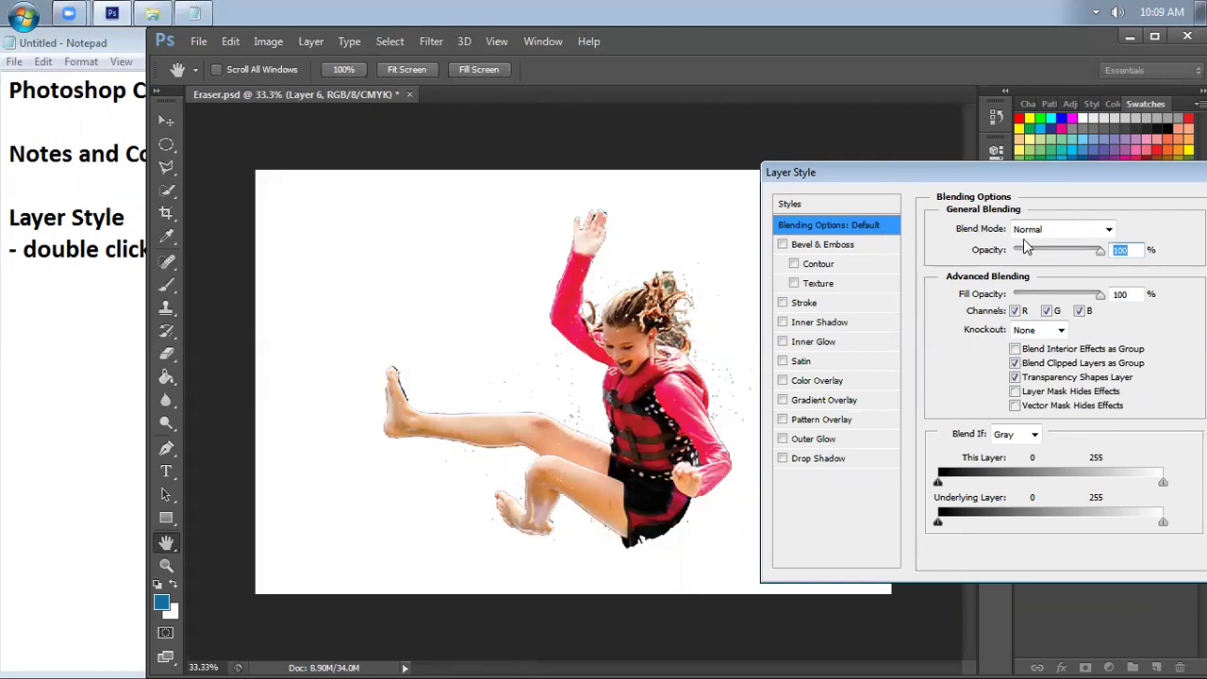
click(1110, 230)
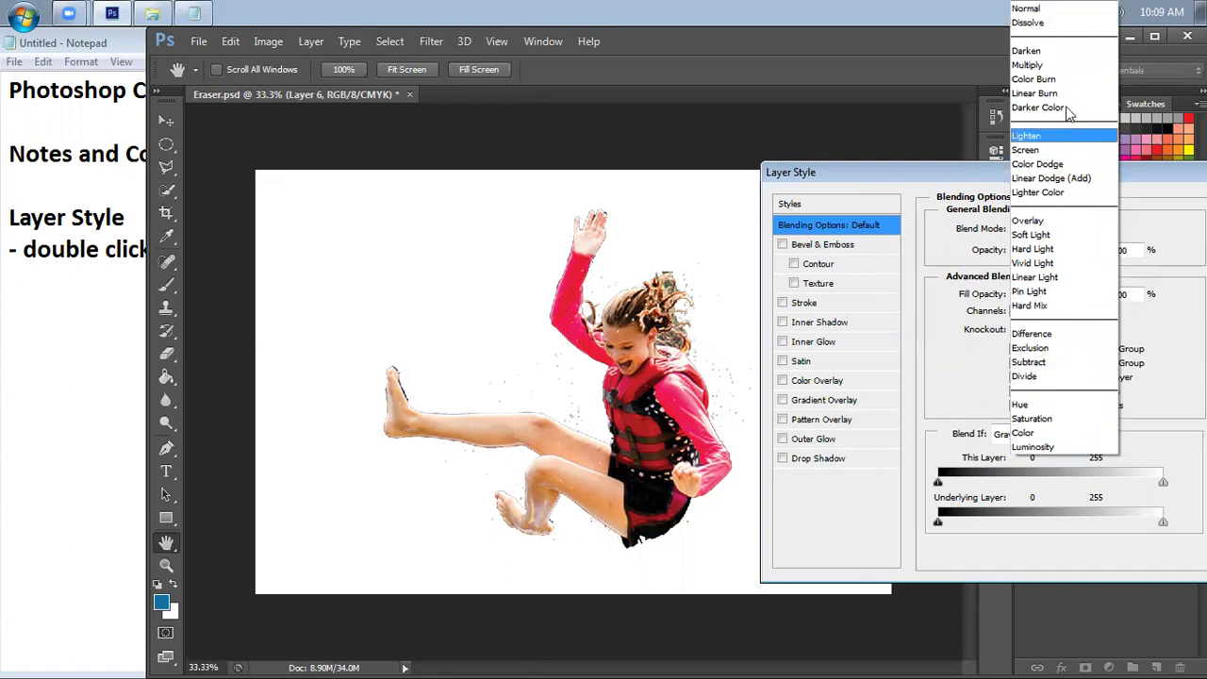
click(978, 385)
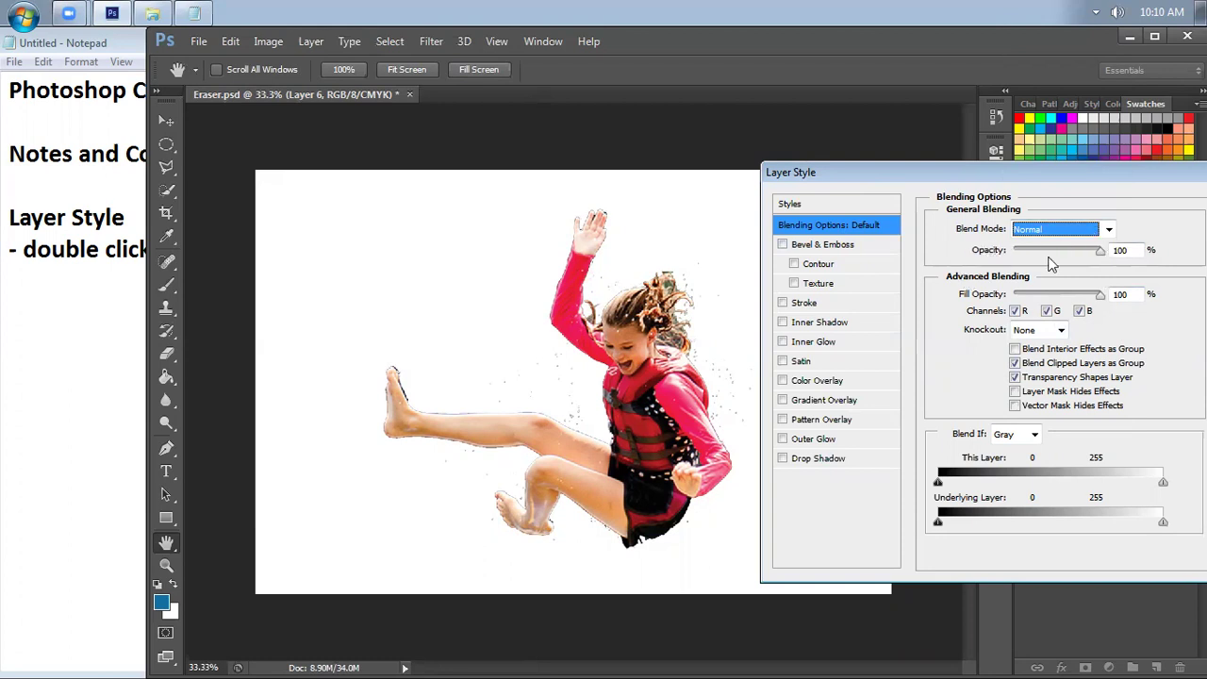
mouse_move(1099, 253)
mouse_down()
mouse_move(1001, 256)
mouse_move(1047, 269)
mouse_up()
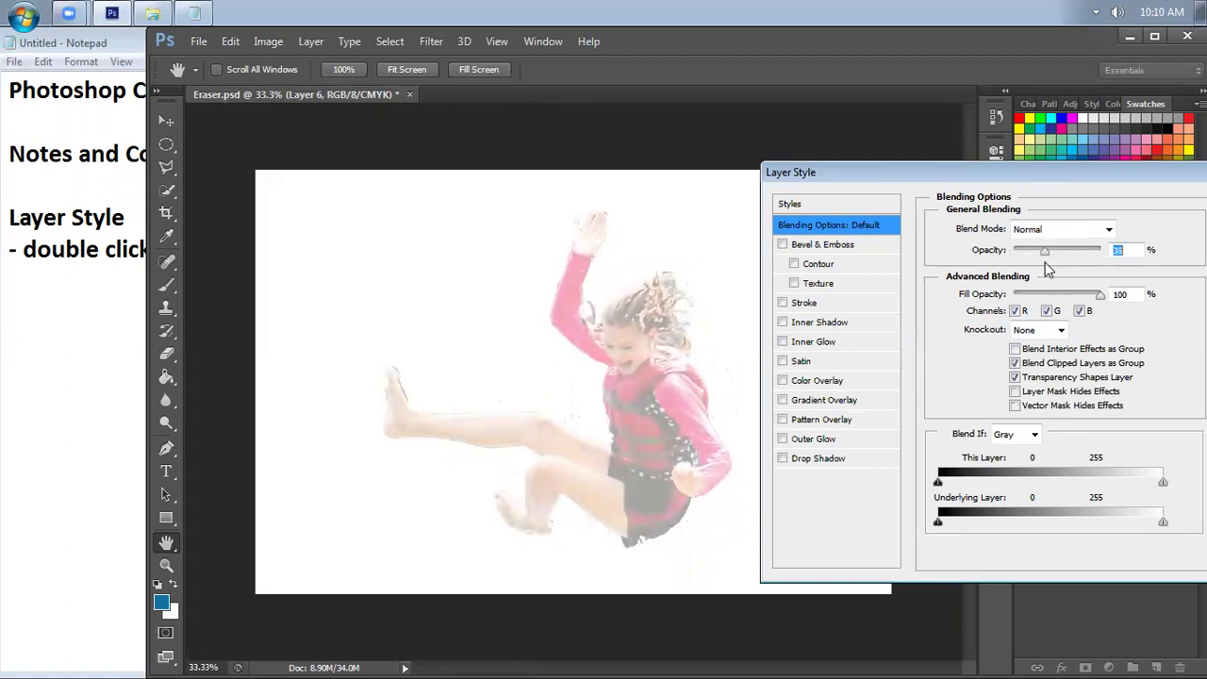
drag(1046, 269, 1152, 272)
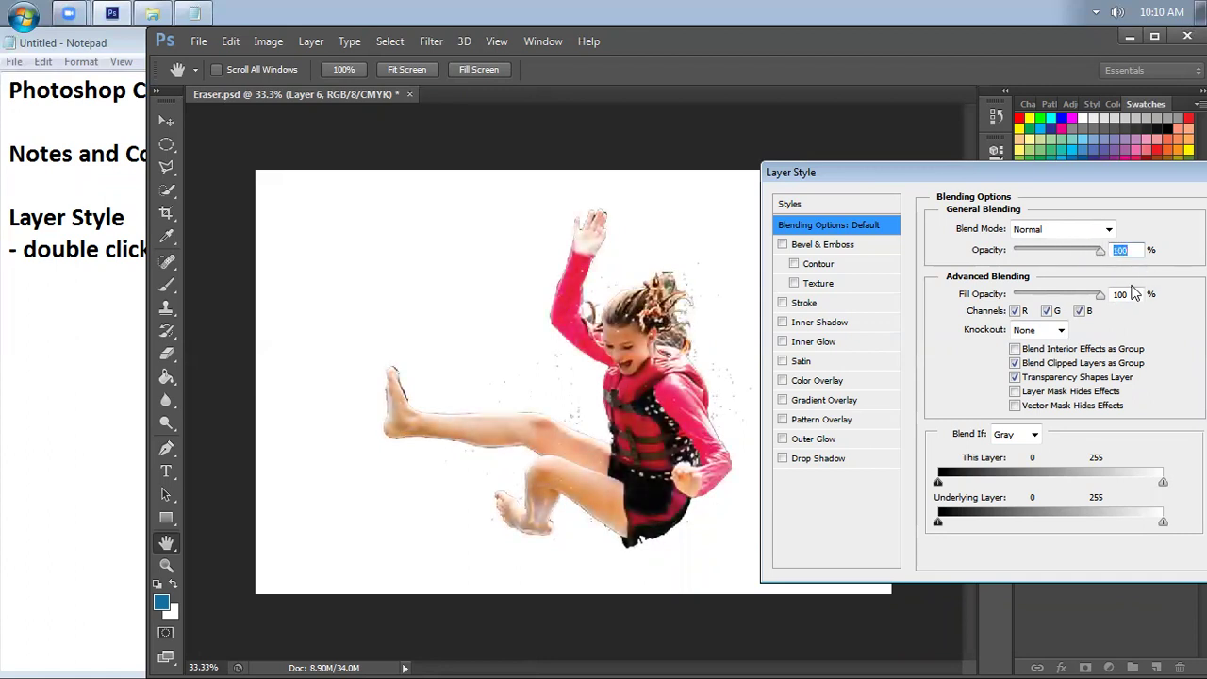
mouse_move(1101, 300)
mouse_down()
mouse_move(1021, 304)
mouse_move(1117, 308)
mouse_up()
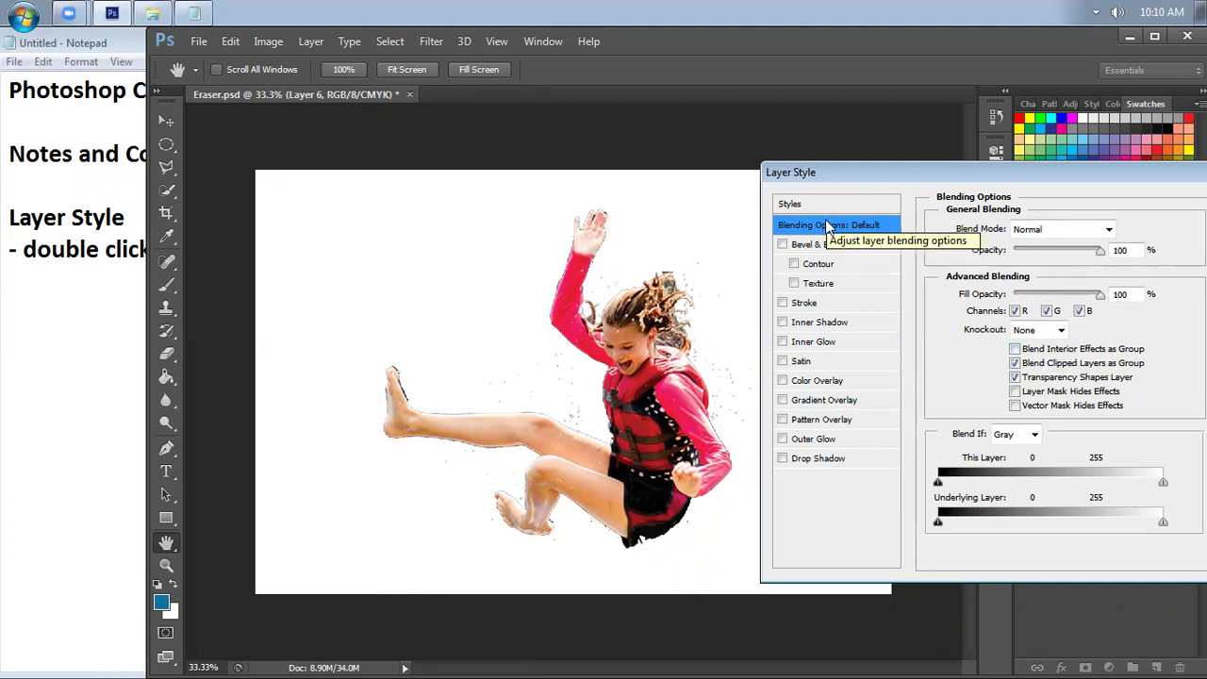
Enable Bevel & Emboss, ending with Contour and Texture both unchecked
click(836, 244)
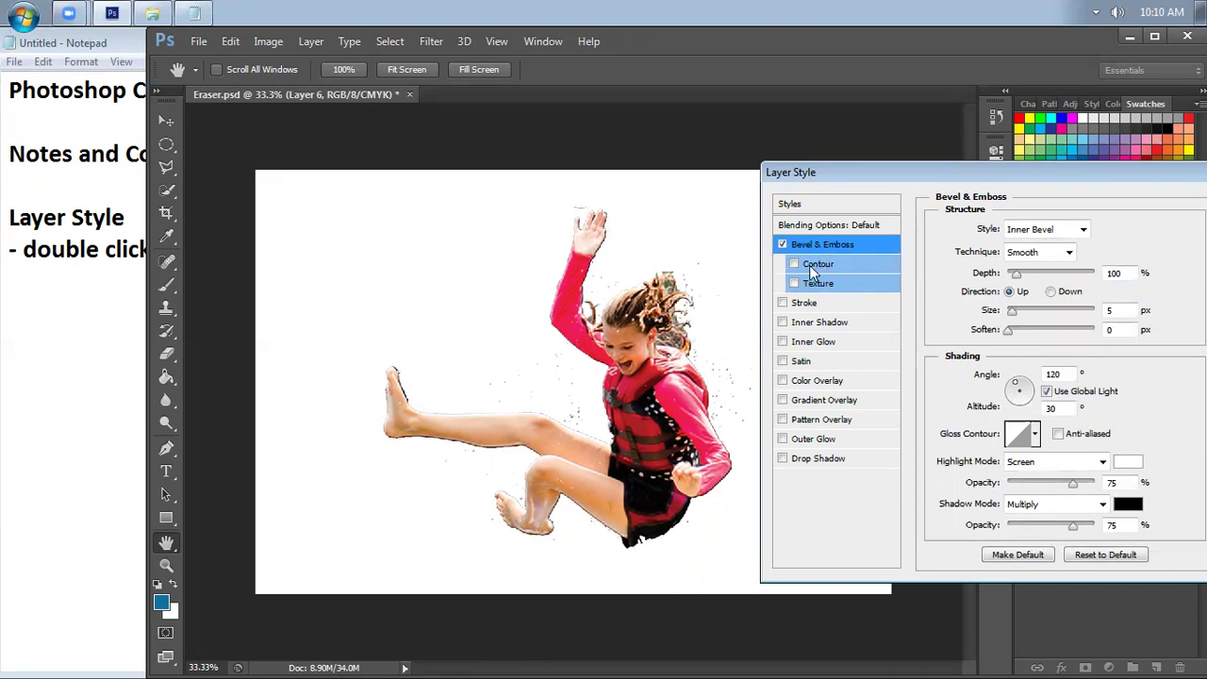
click(795, 265)
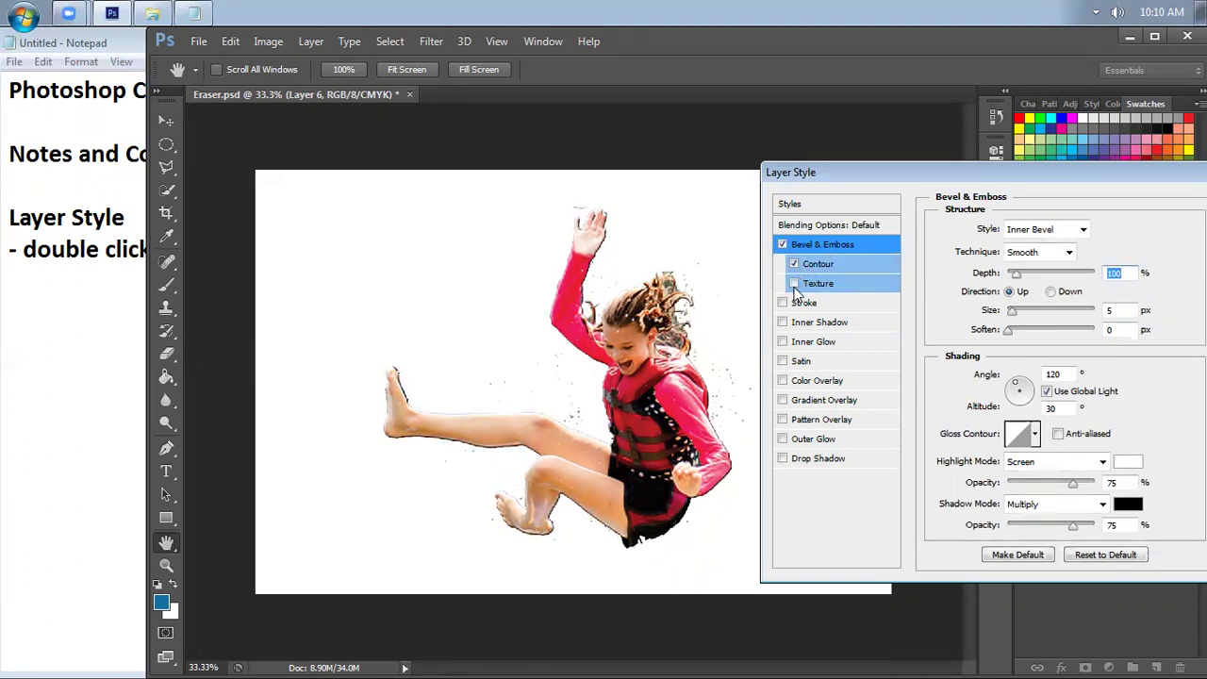
click(794, 284)
click(794, 284)
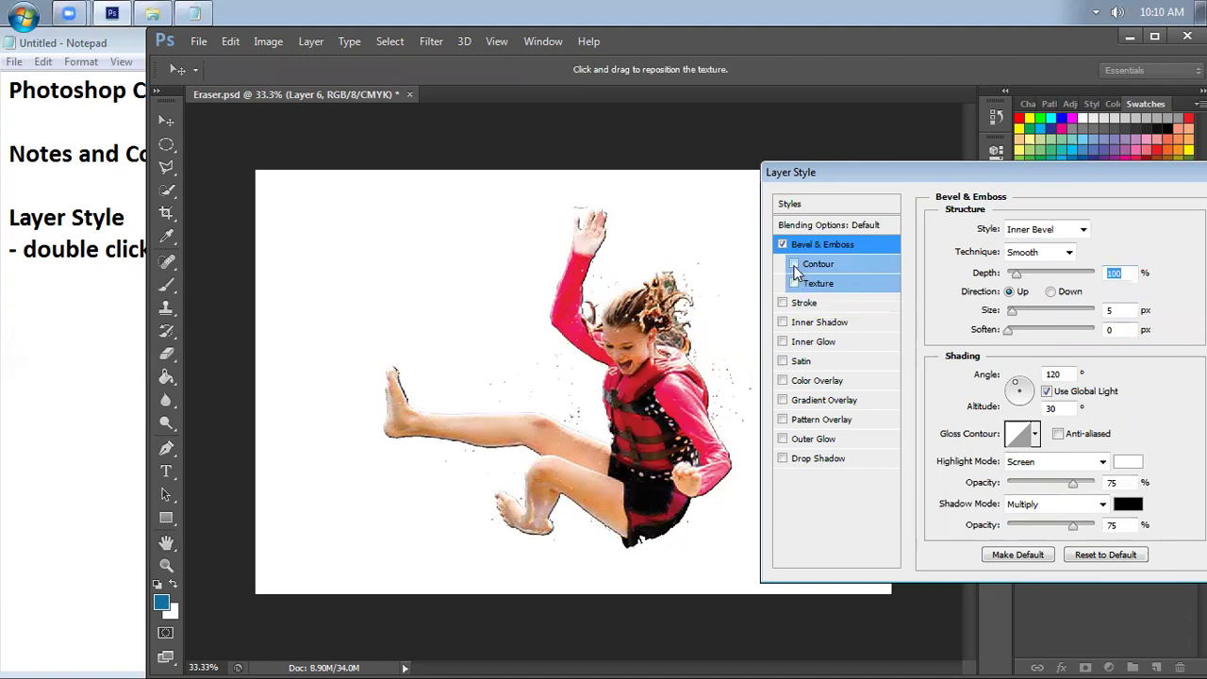
click(794, 284)
click(793, 265)
click(793, 284)
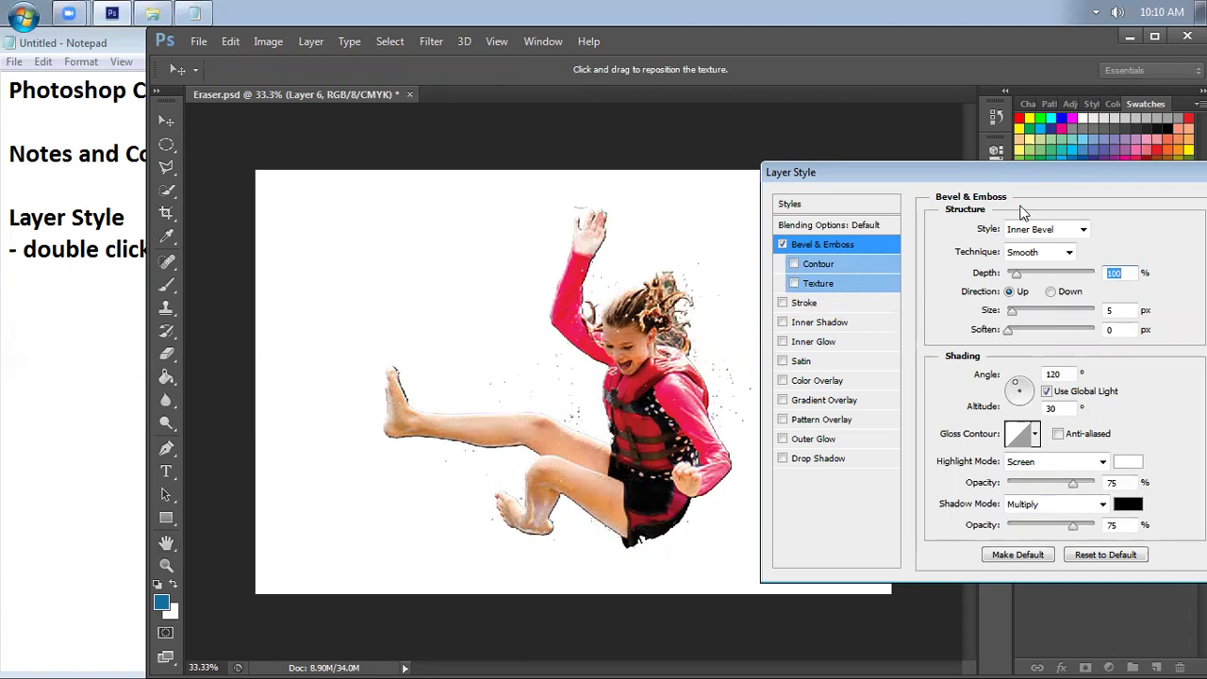
Keep Inner Bevel style and Smooth technique, and set bevel Depth to 1%
click(1083, 231)
click(1085, 232)
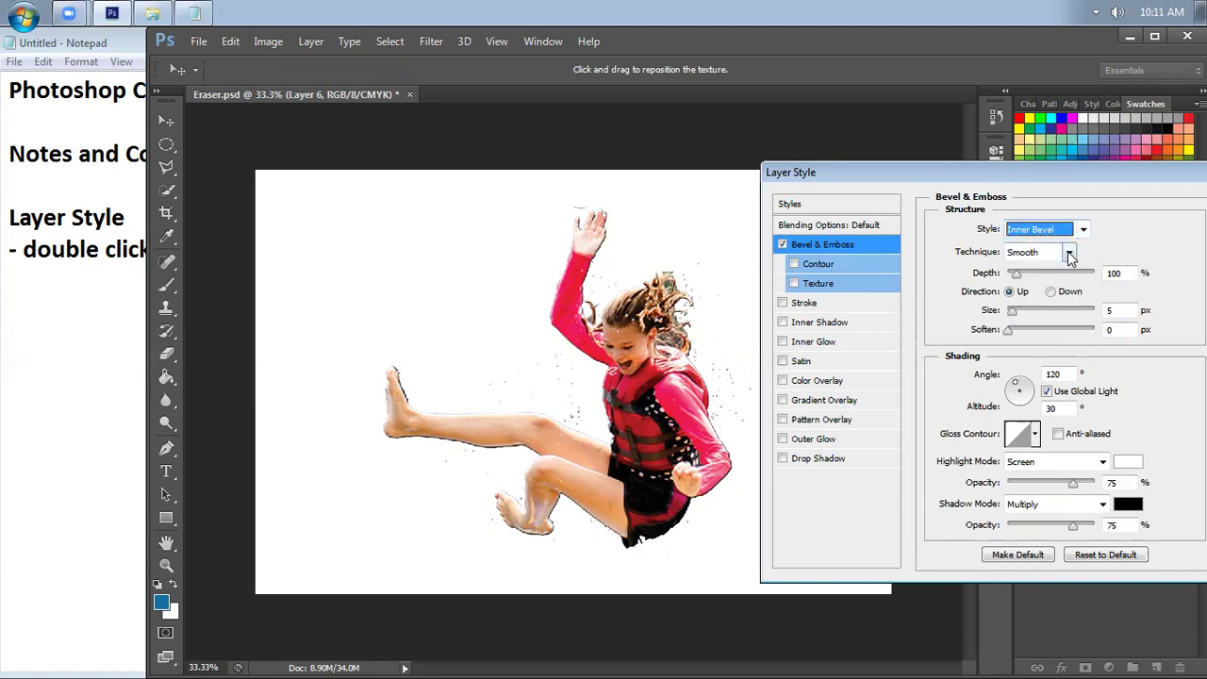
click(1070, 254)
click(1070, 256)
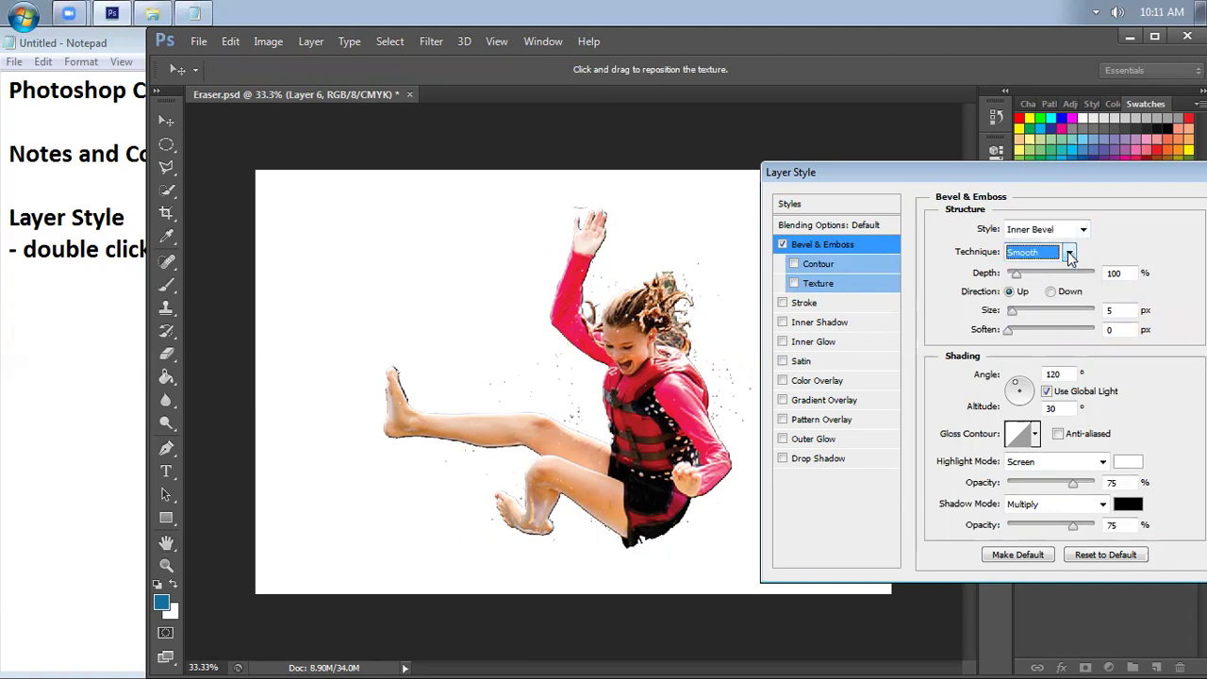
mouse_move(1015, 276)
mouse_down()
mouse_move(1139, 280)
mouse_move(990, 272)
mouse_up()
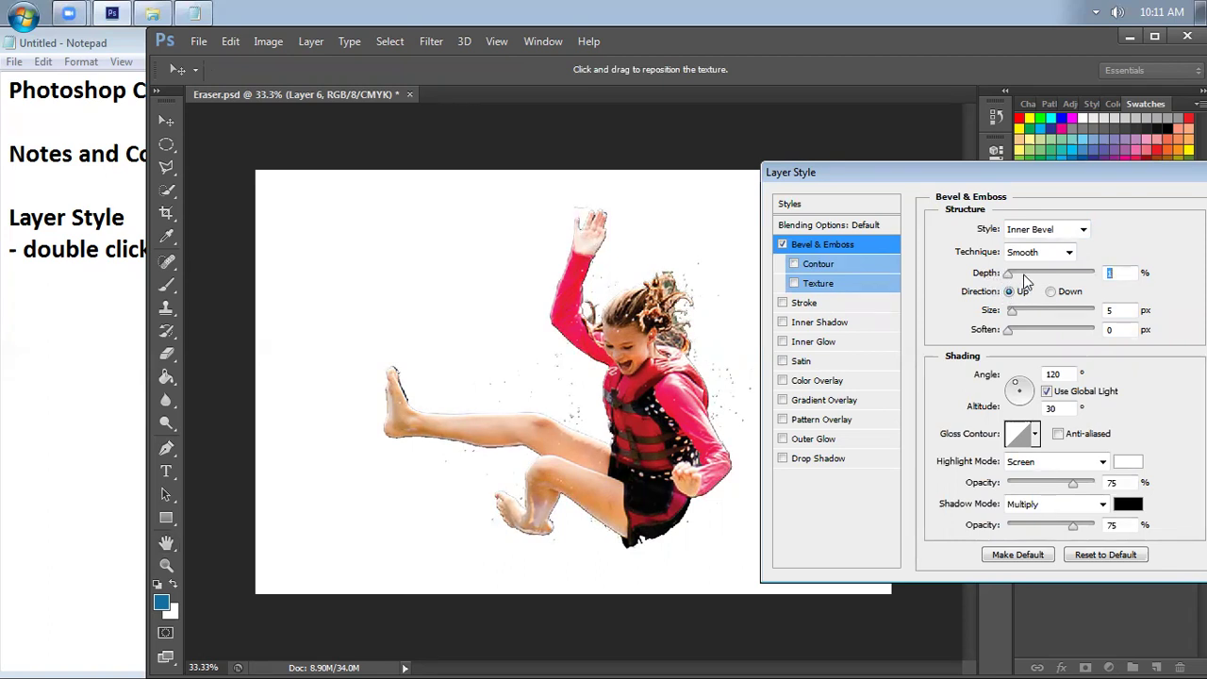
Push the bevel depth to its 1000% maximum, keeping the direction Up
click(1052, 294)
click(1011, 294)
drag(1008, 272, 1114, 282)
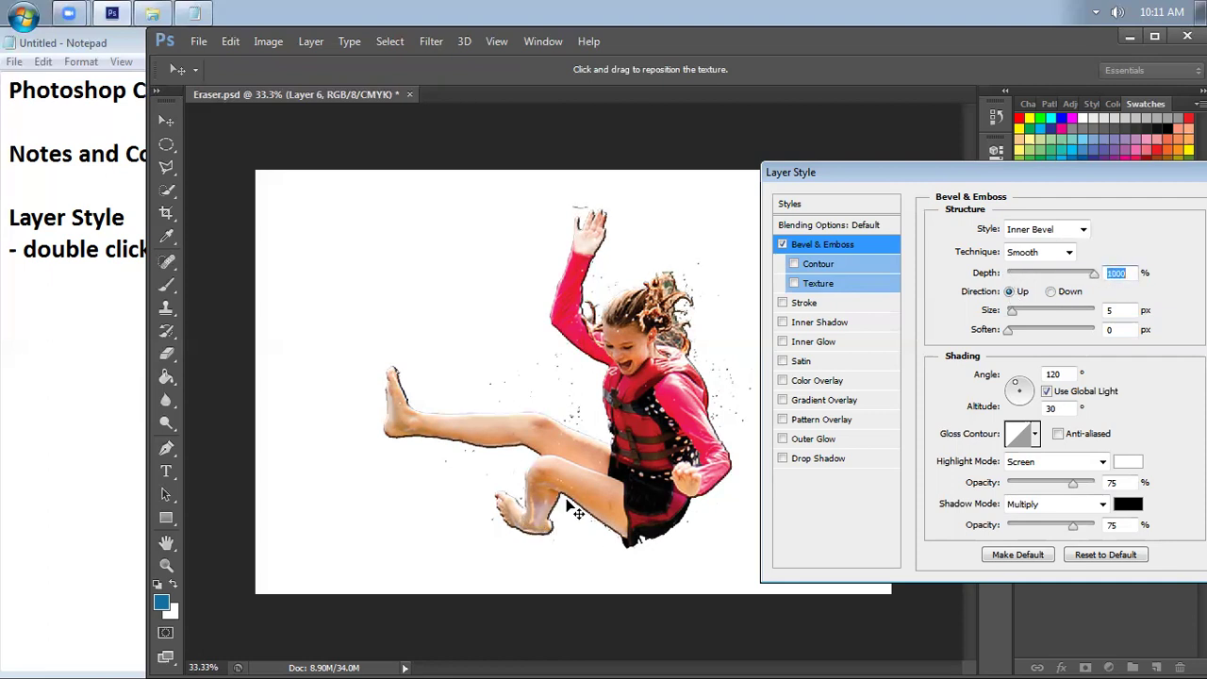
click(1059, 291)
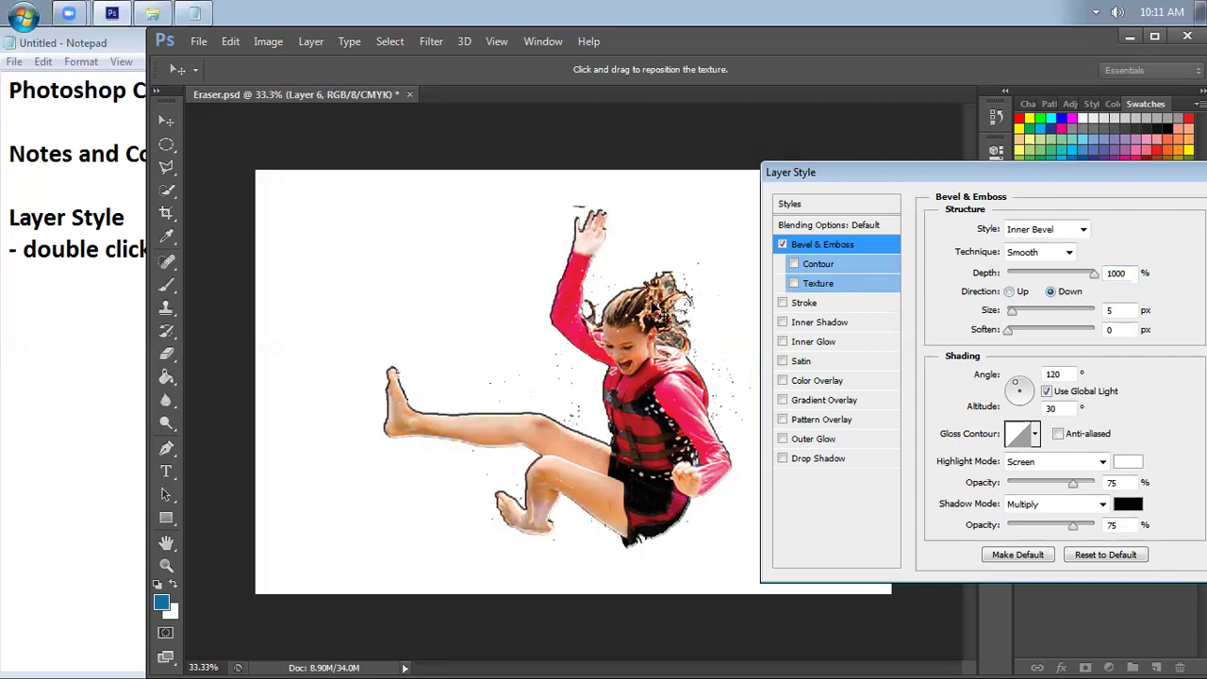
click(1009, 293)
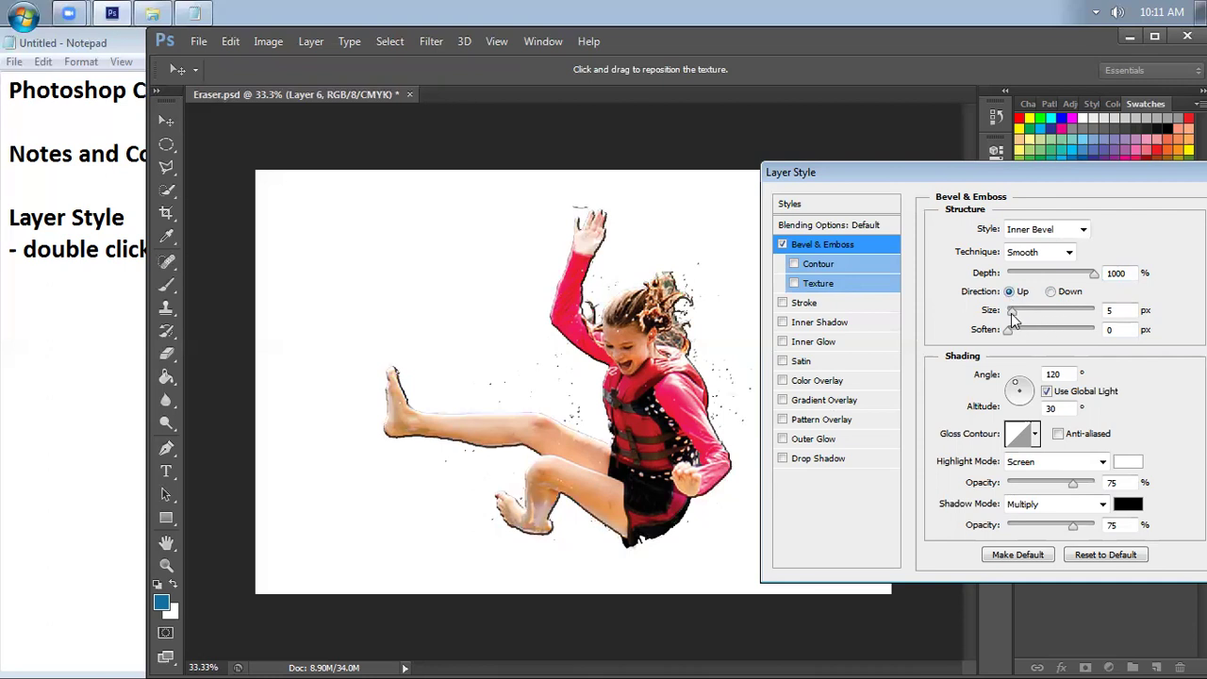
Set bevel size to 13 px, lighting to -144° angle and 42° altitude, and add Contour
mouse_move(1013, 319)
mouse_down()
mouse_move(1083, 324)
mouse_move(1016, 323)
mouse_up()
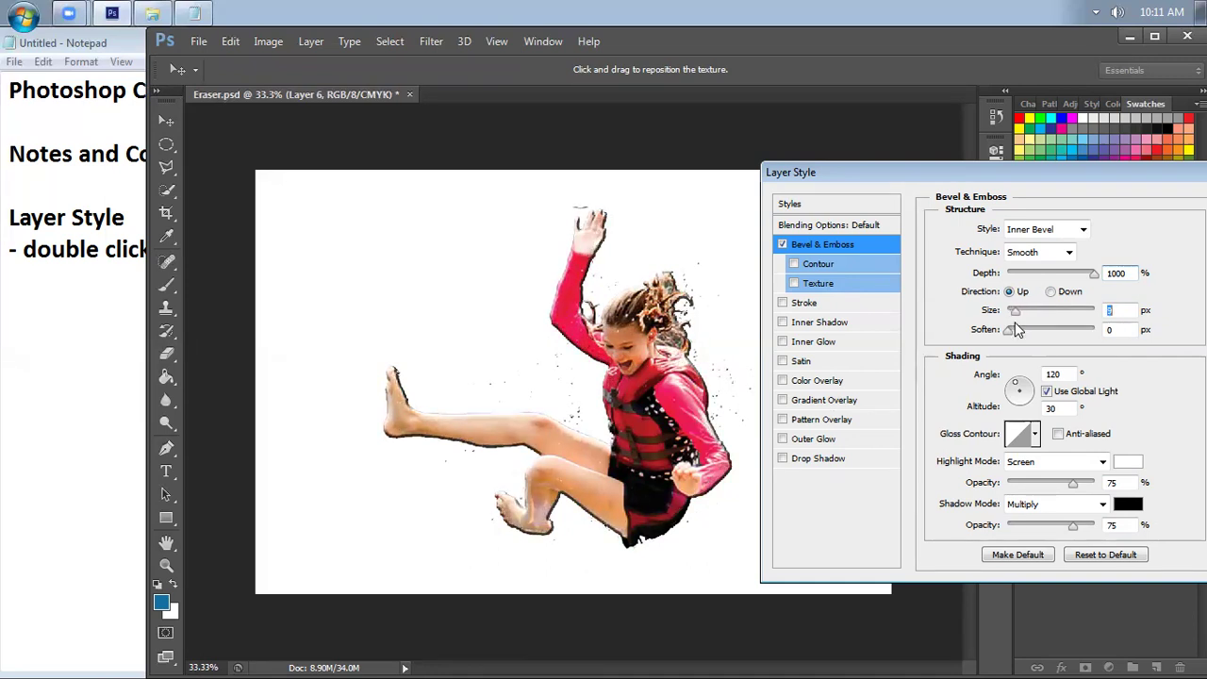
drag(1017, 321, 1012, 325)
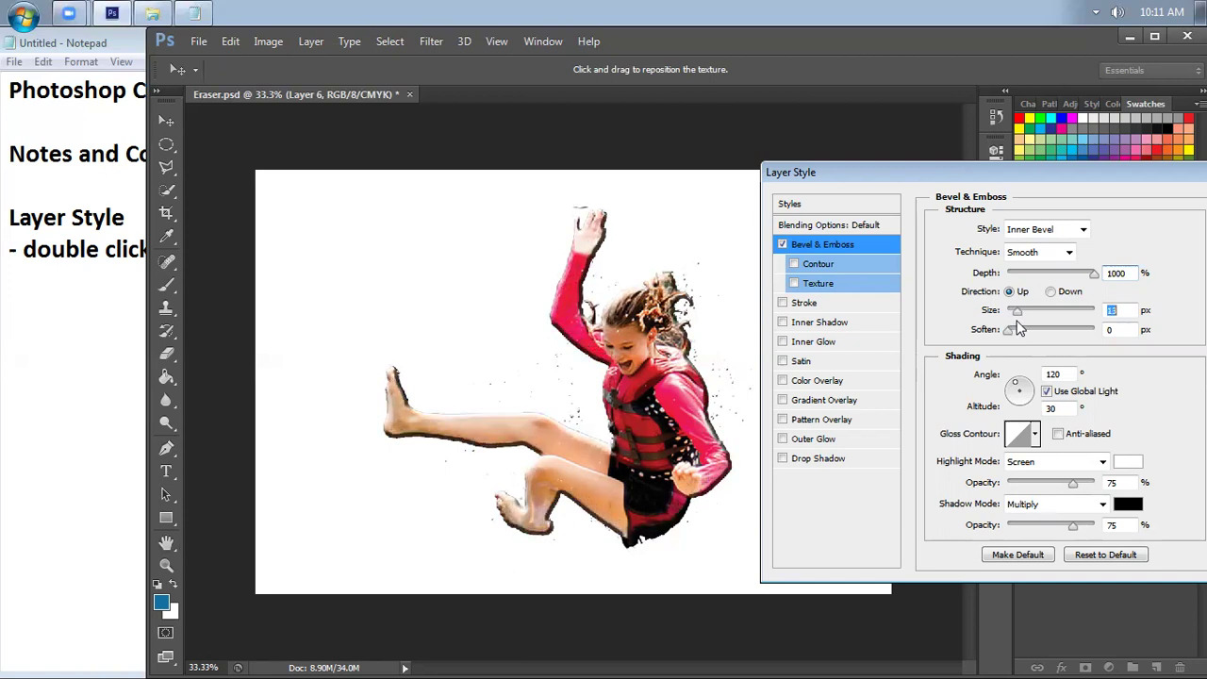
drag(1012, 326, 1149, 337)
mouse_move(1045, 345)
mouse_down()
mouse_move(1121, 345)
mouse_move(996, 355)
mouse_up()
mouse_move(1024, 388)
mouse_down()
mouse_move(1042, 404)
mouse_move(1015, 393)
mouse_up()
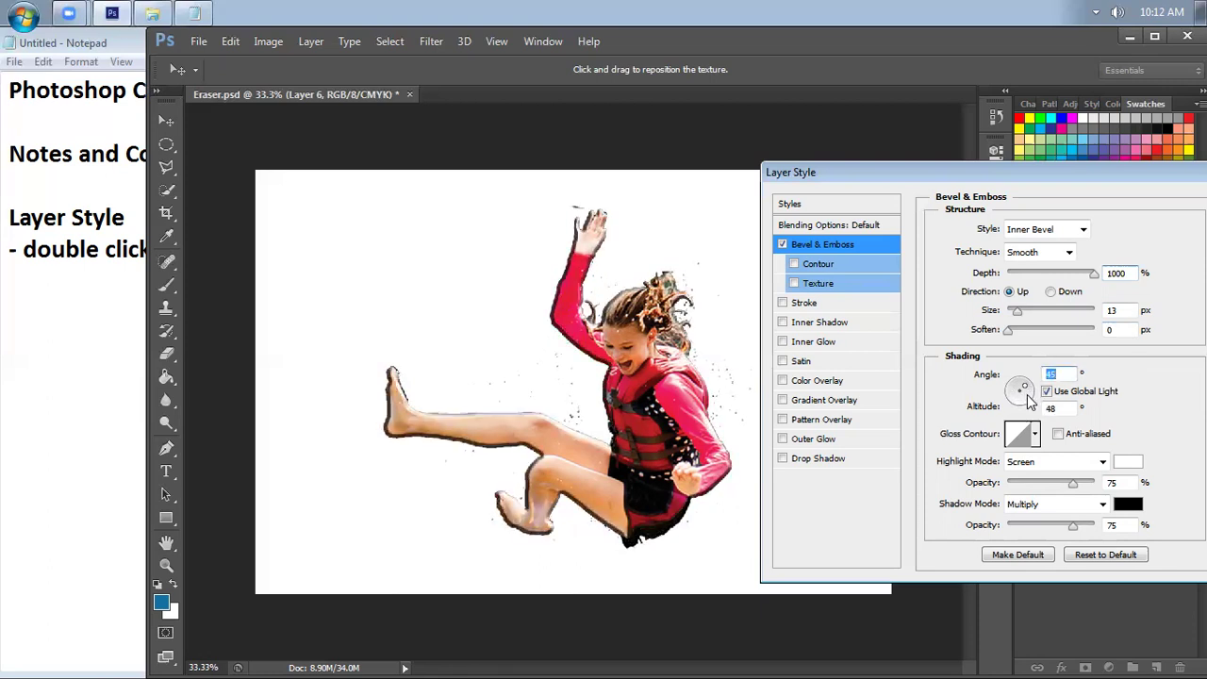
drag(1016, 393, 1016, 401)
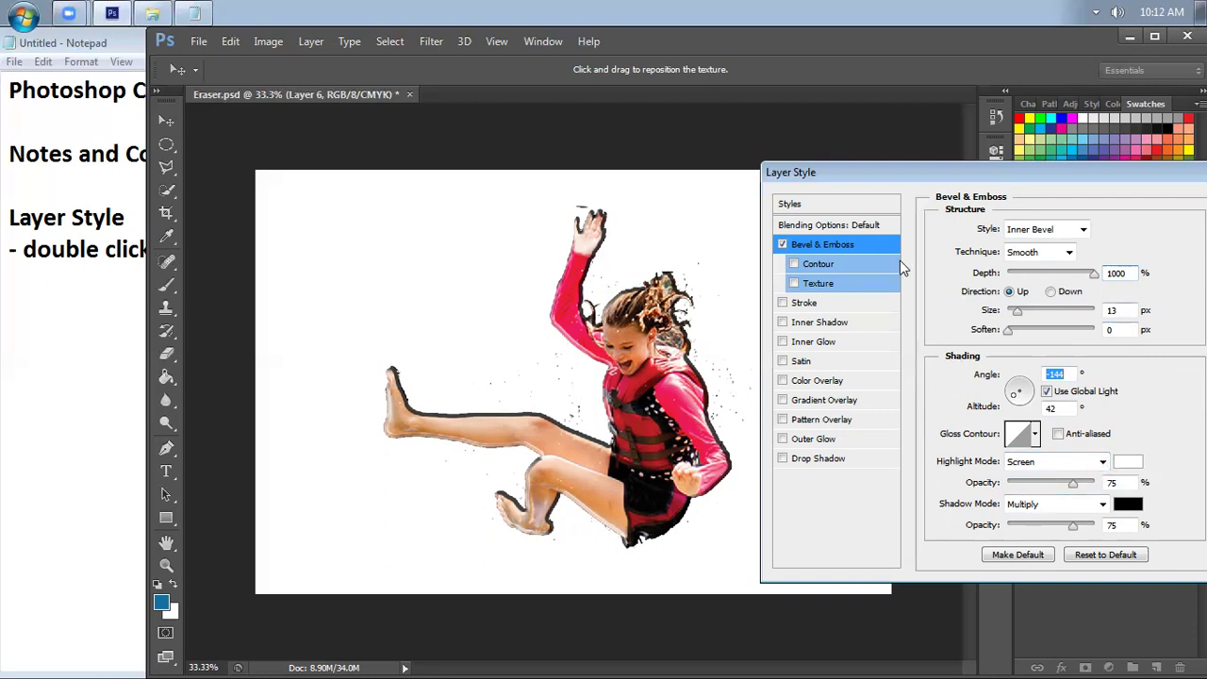
click(793, 265)
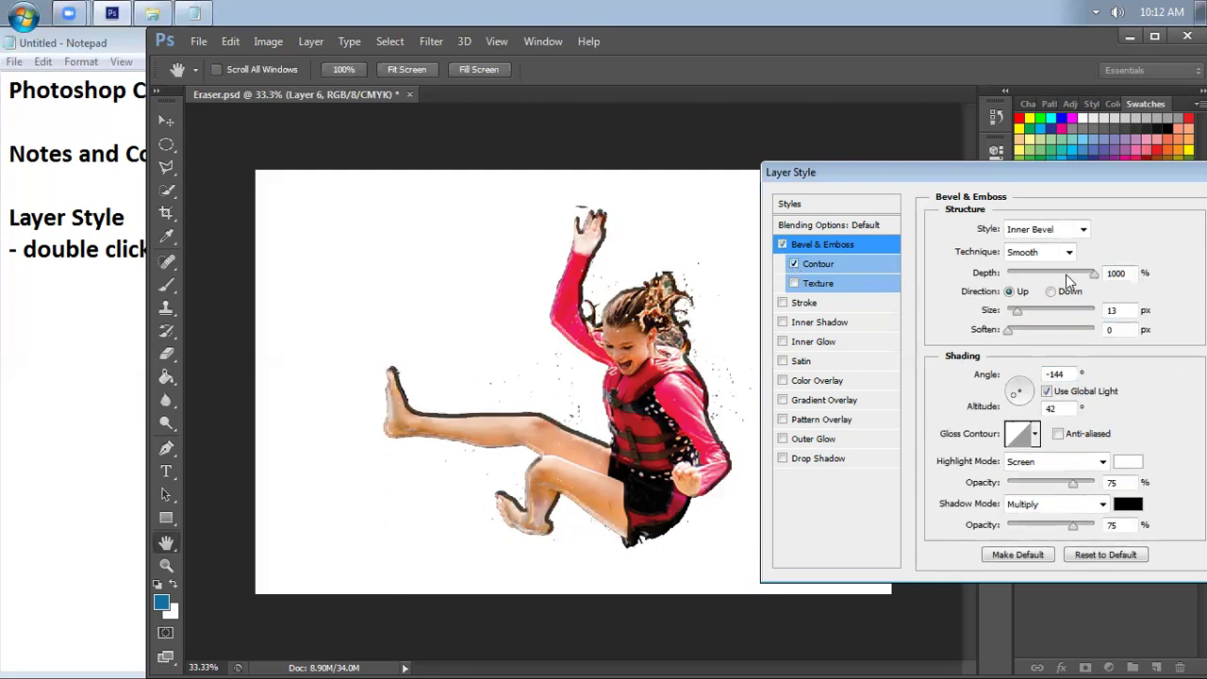
Turn on Texture for the bevel, then drag Size and Soften down to 0 px
click(794, 283)
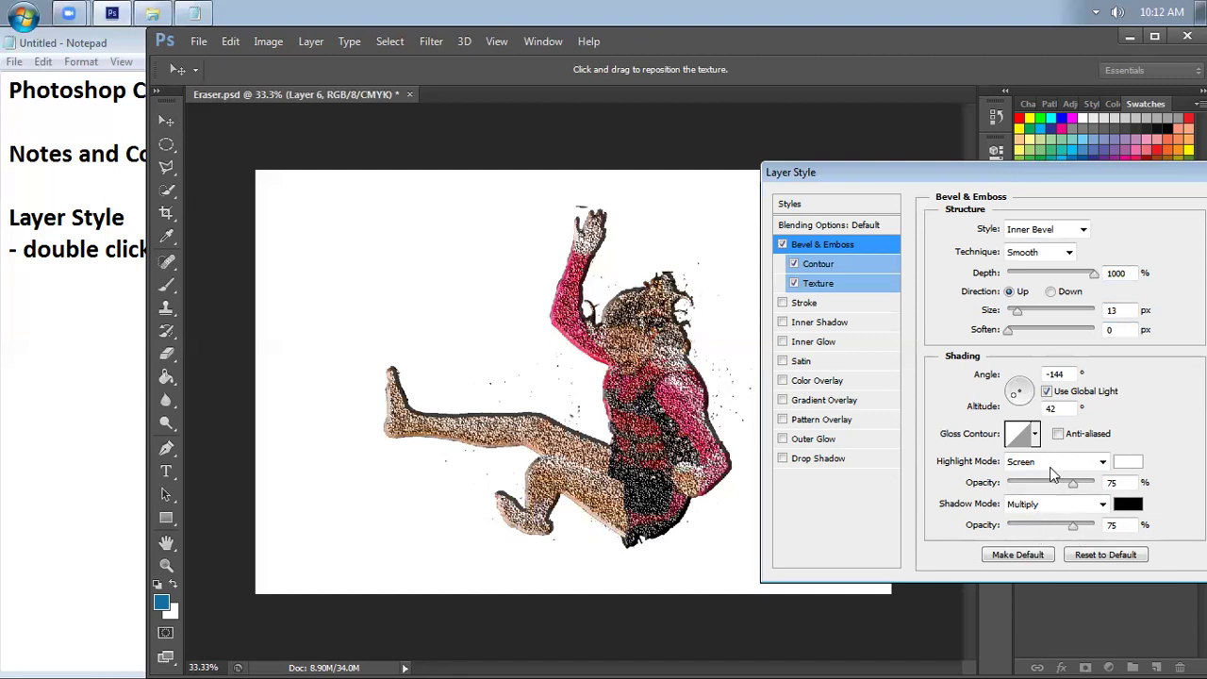
drag(1016, 312, 1018, 322)
mouse_move(1015, 314)
mouse_down()
mouse_move(1010, 359)
mouse_move(1087, 345)
mouse_up()
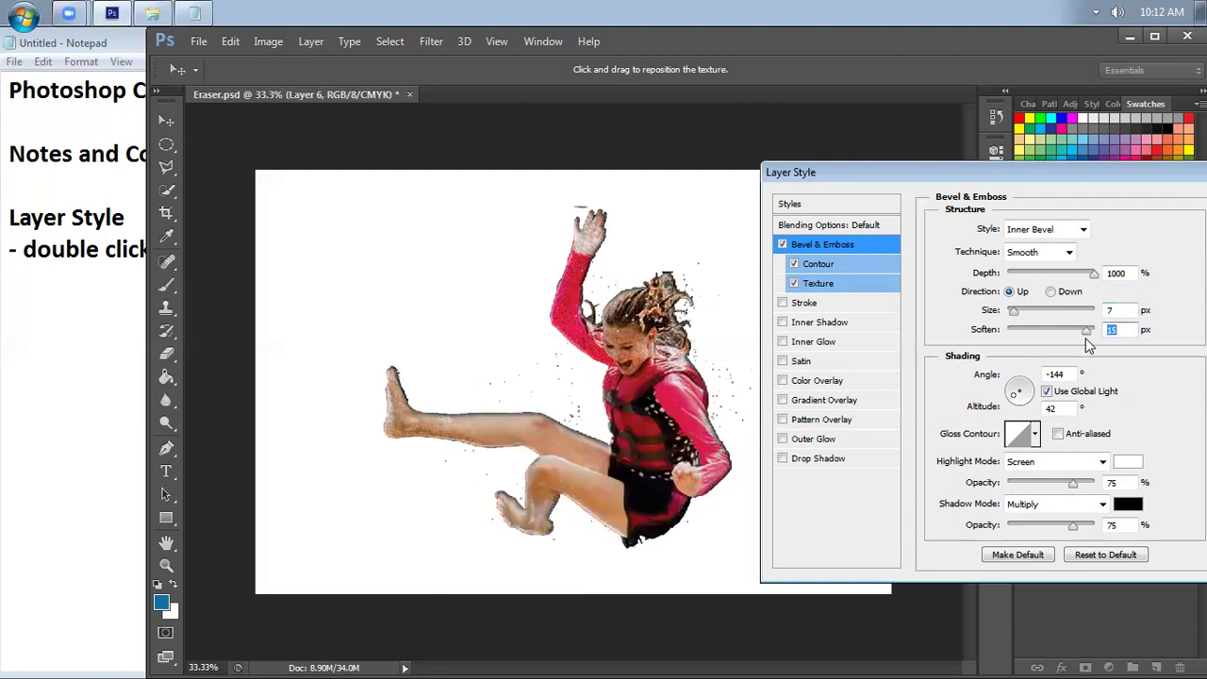
drag(1086, 332, 962, 330)
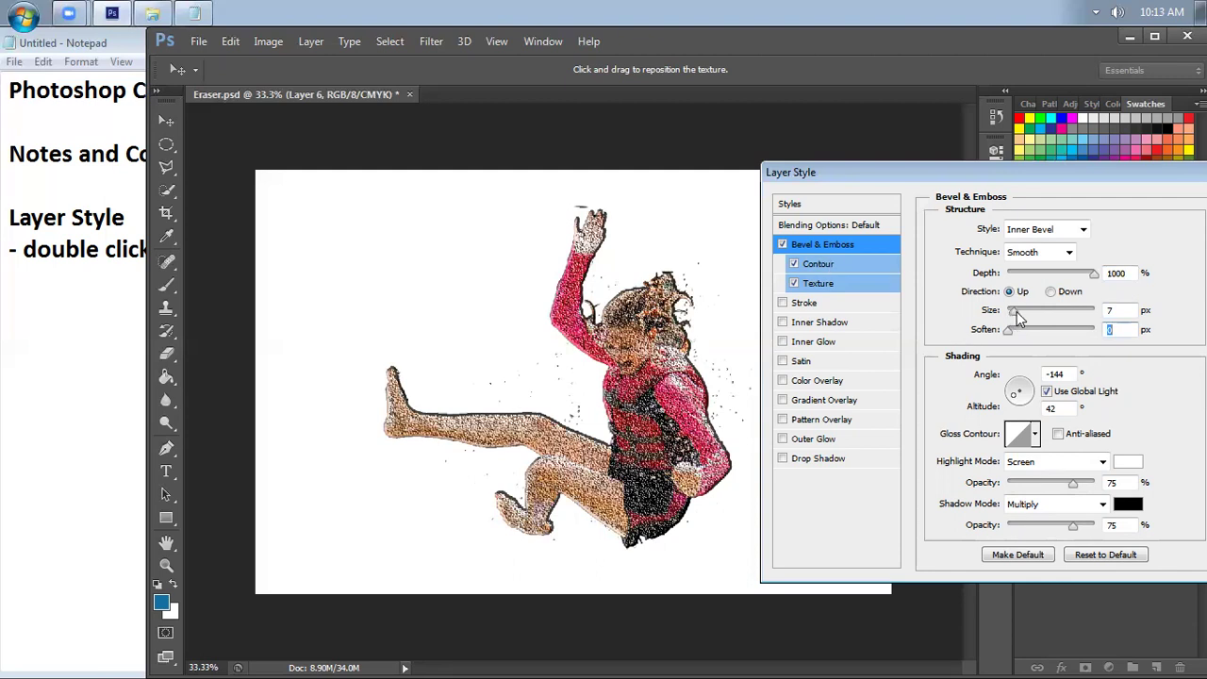
drag(1017, 317, 1004, 318)
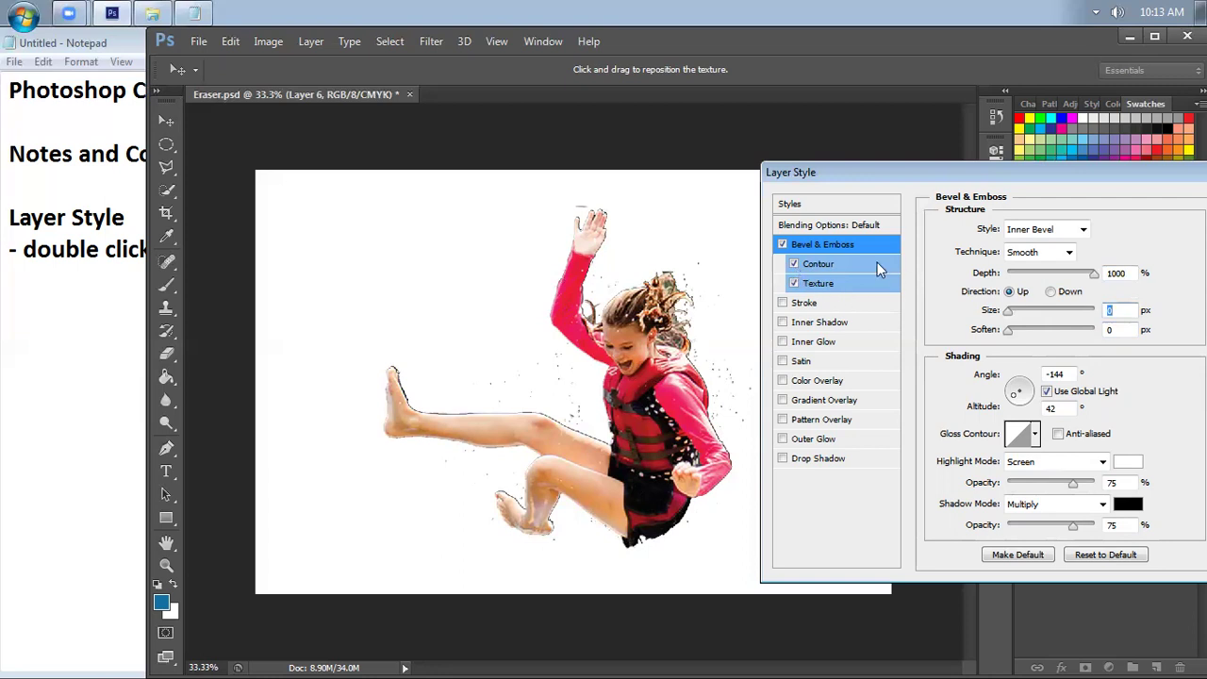
Turn off Bevel & Emboss and add a thick black Stroke around the girl
click(782, 245)
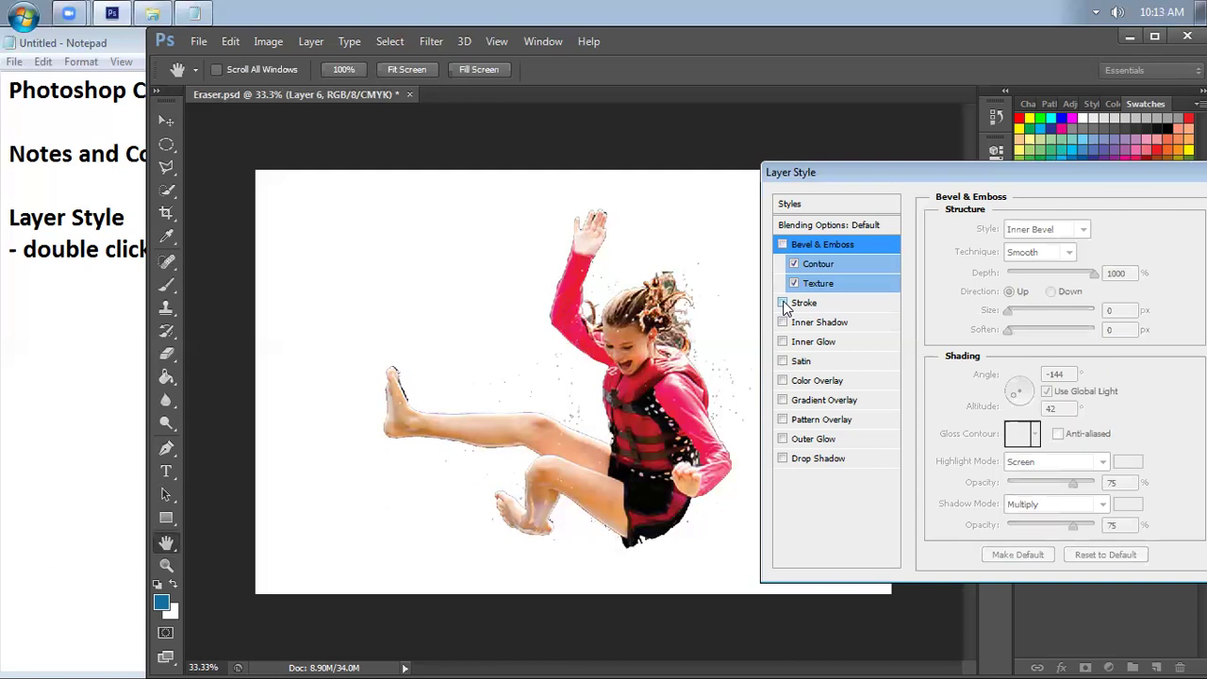
click(794, 264)
click(794, 283)
click(782, 304)
click(858, 303)
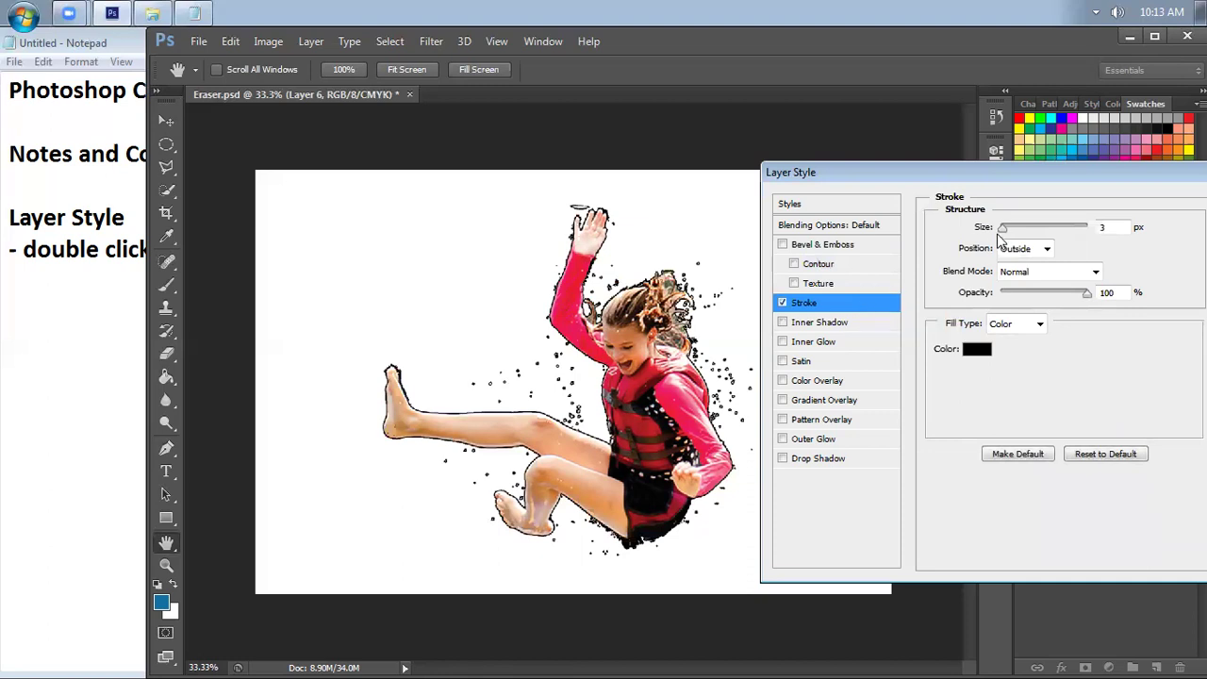
mouse_move(1003, 233)
mouse_down()
mouse_move(1028, 237)
mouse_move(1007, 236)
mouse_up()
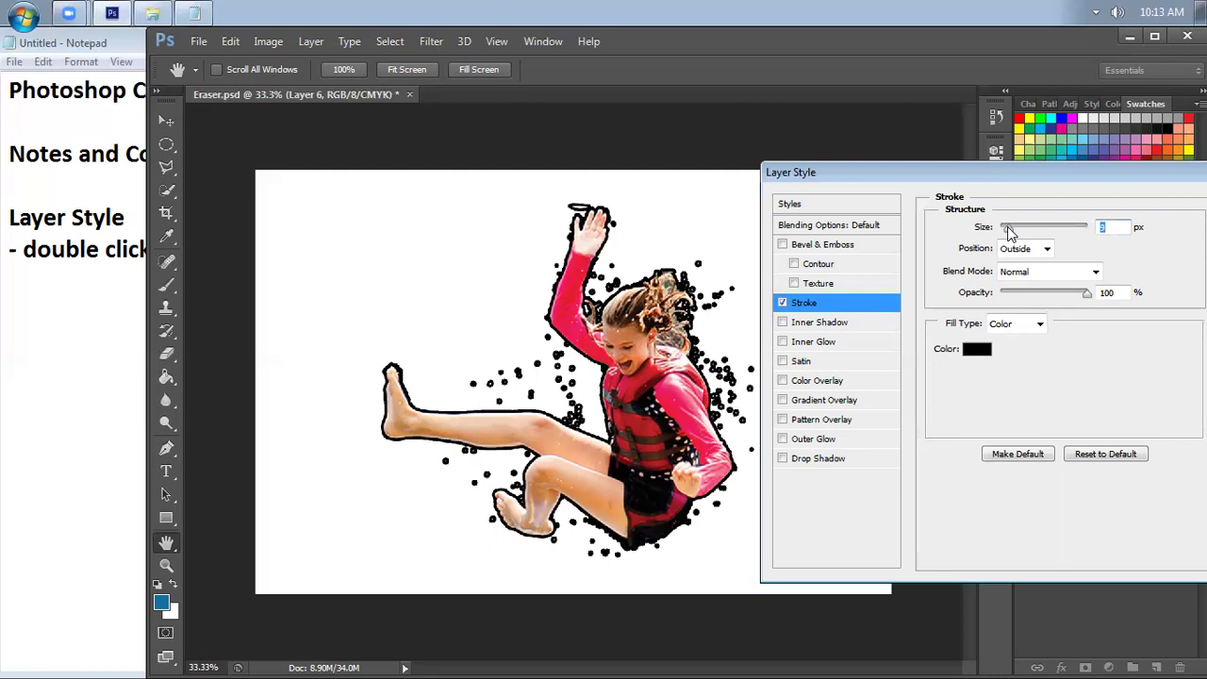
mouse_move(1007, 228)
mouse_down()
mouse_move(1051, 232)
mouse_move(993, 235)
mouse_up()
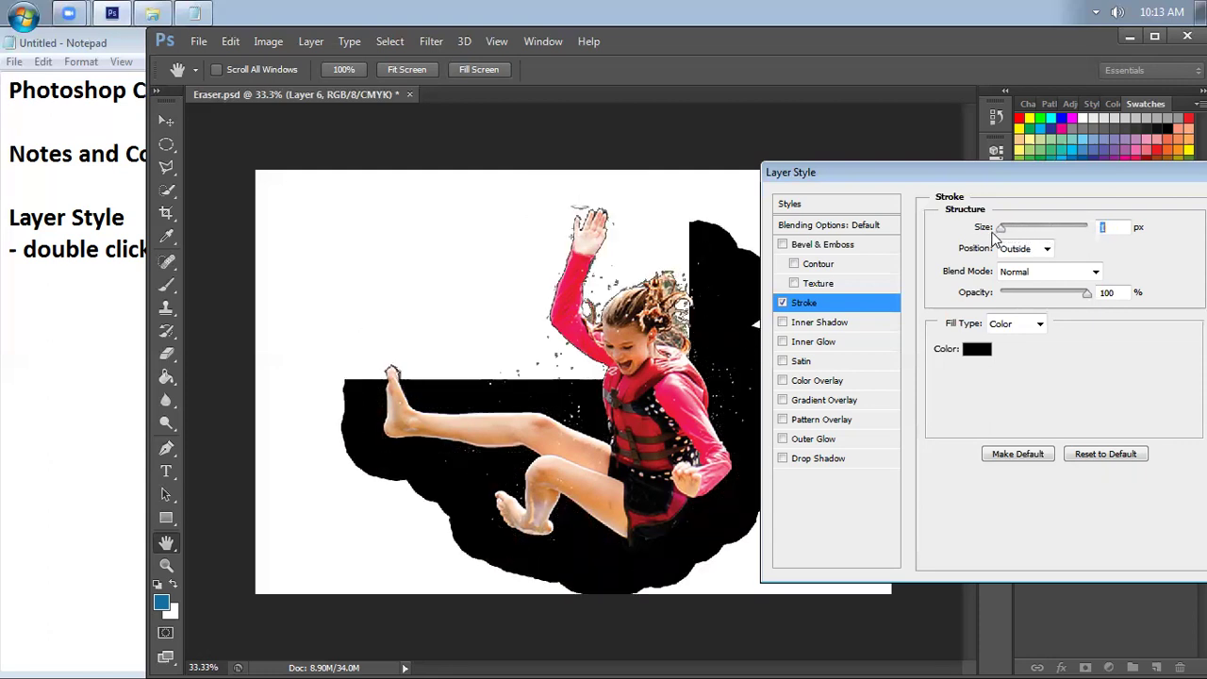
Try an Inside stroke at various sizes and opacities, ending at 1 px
click(1047, 249)
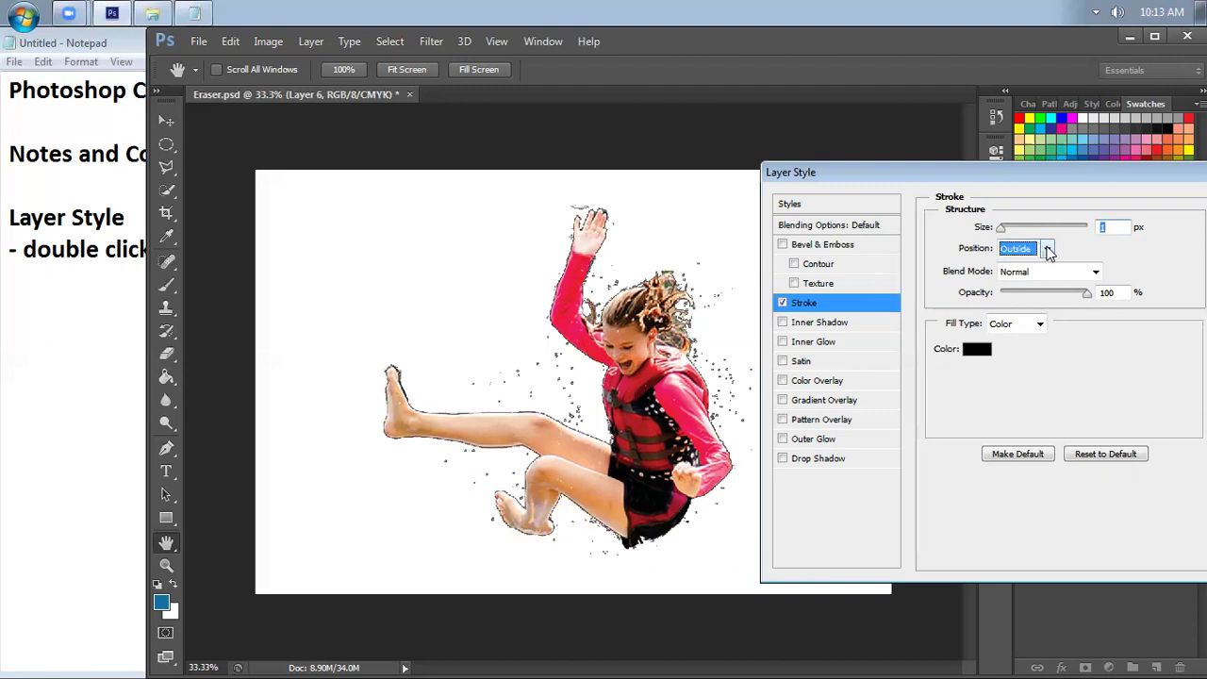
click(1049, 272)
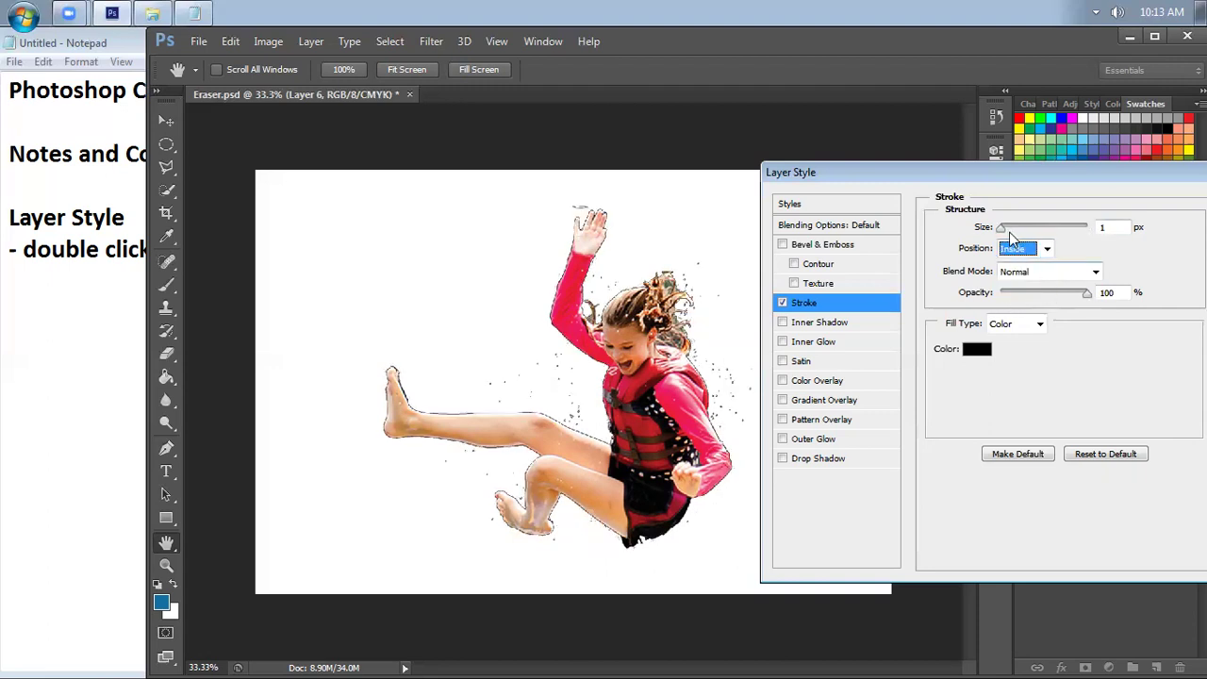
drag(1005, 226, 1051, 236)
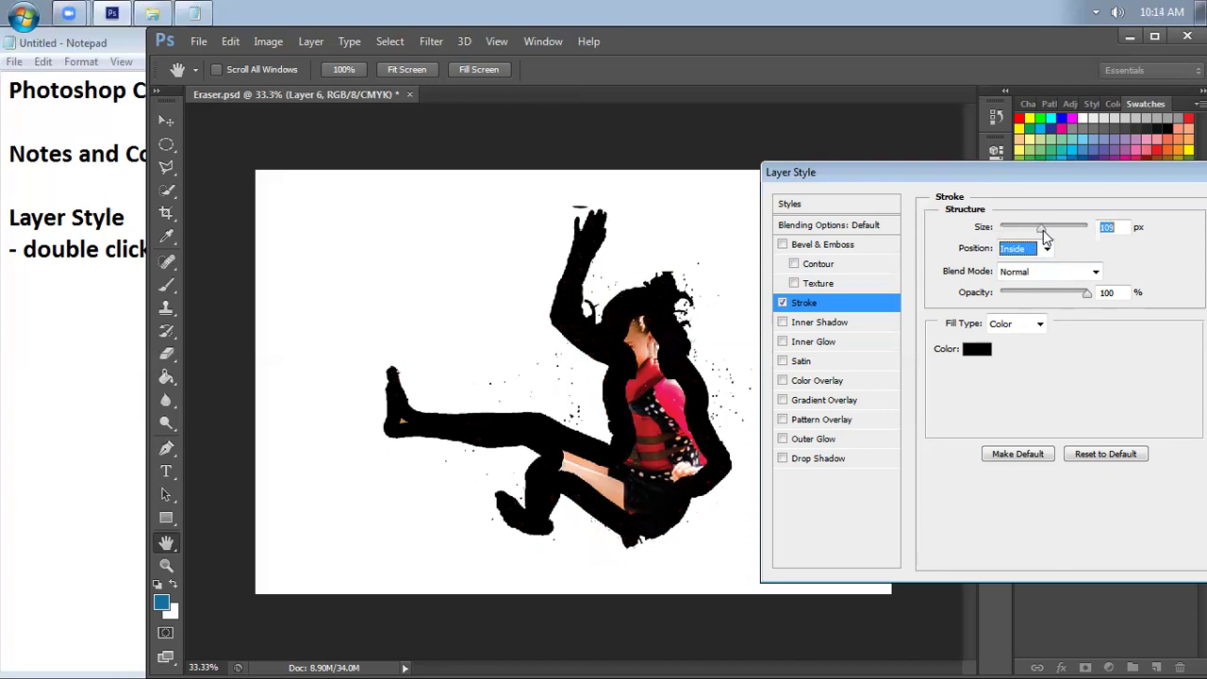
drag(1053, 239, 952, 250)
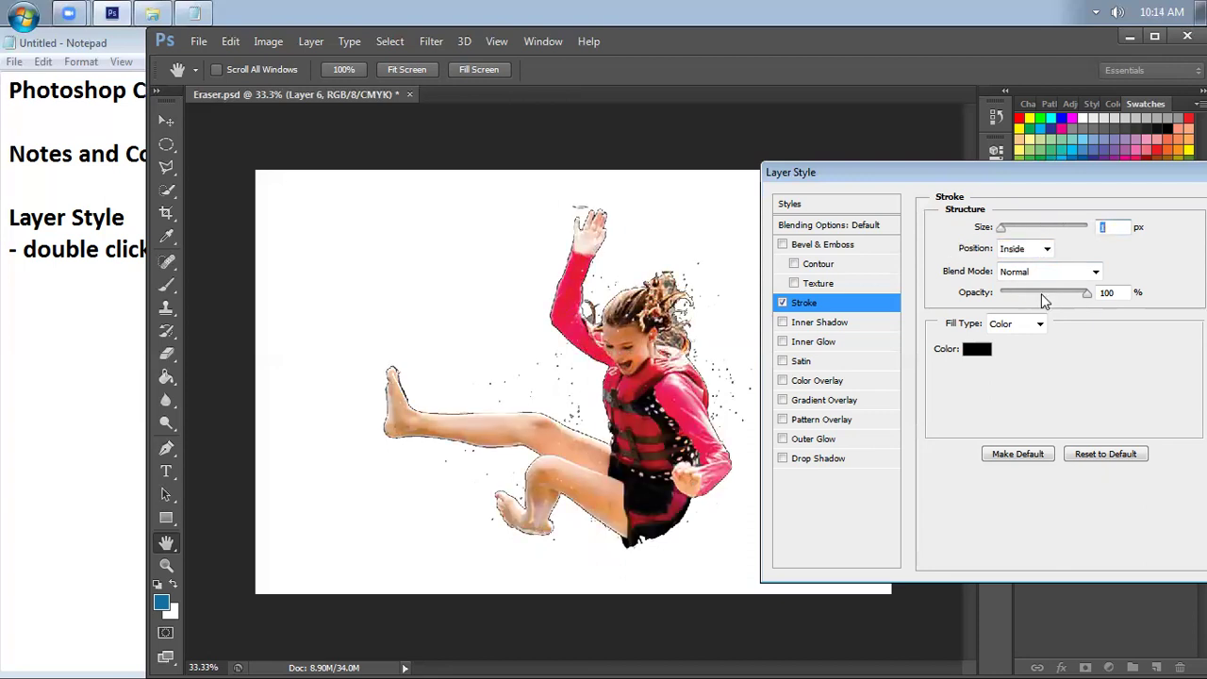
drag(1086, 294, 1045, 296)
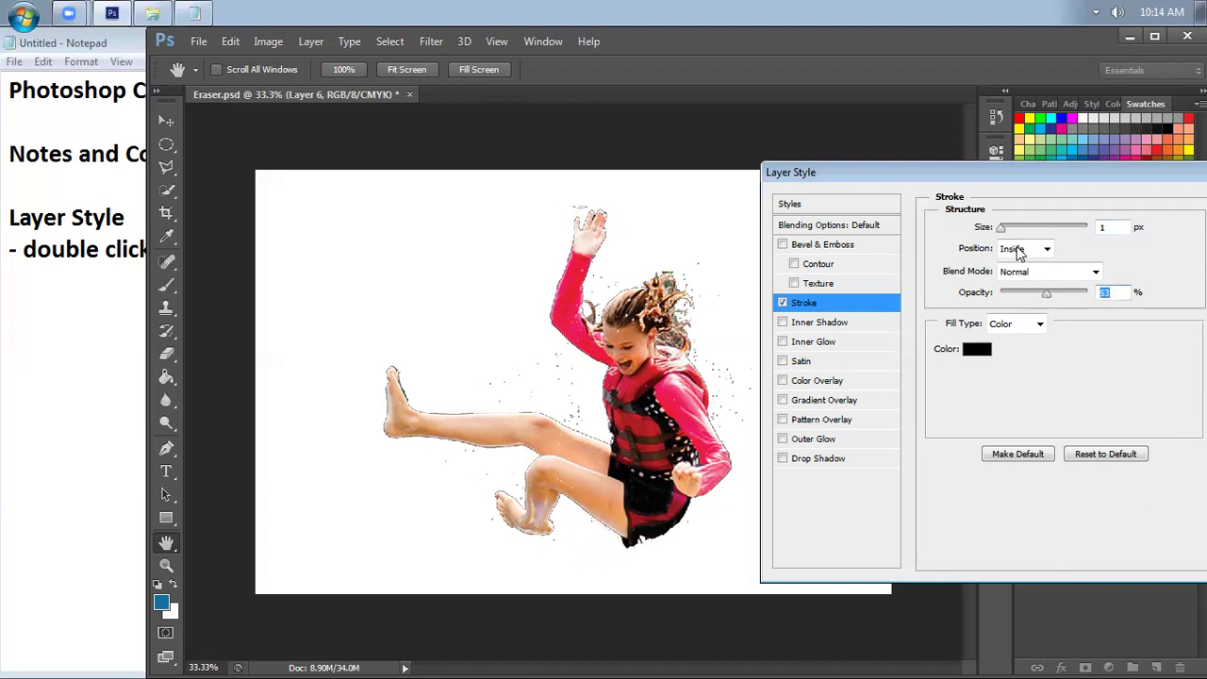
drag(1002, 230, 1023, 235)
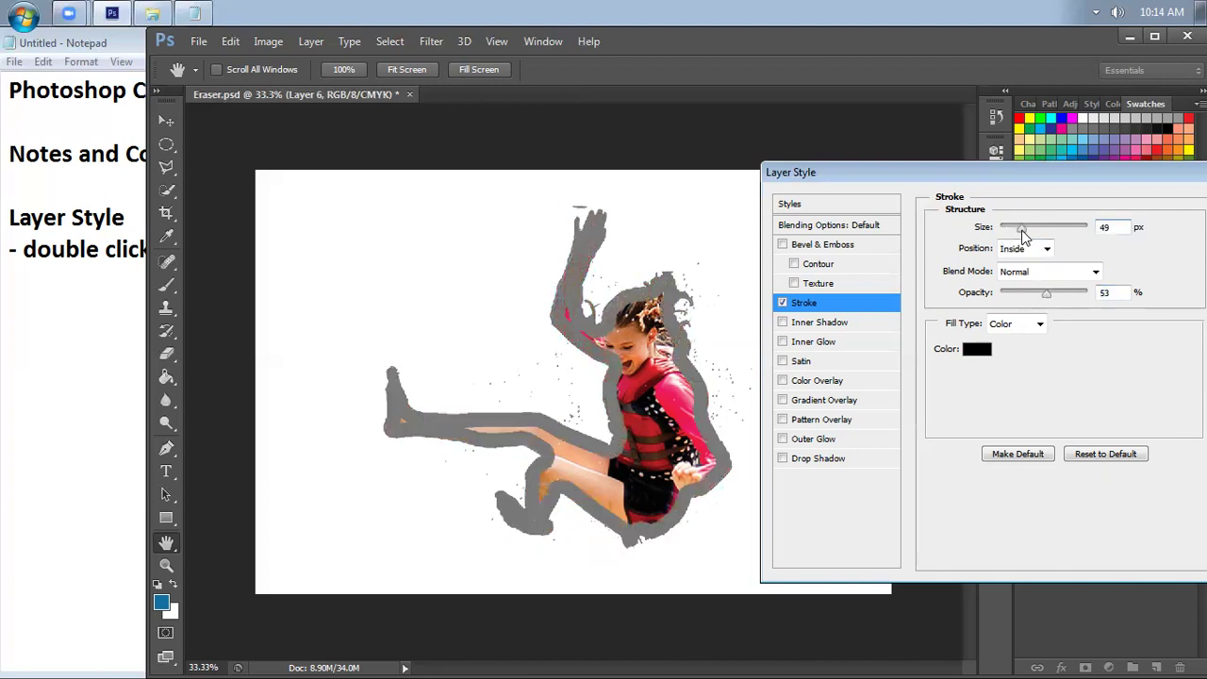
mouse_move(1046, 295)
mouse_down()
mouse_move(996, 302)
mouse_move(1122, 290)
mouse_up()
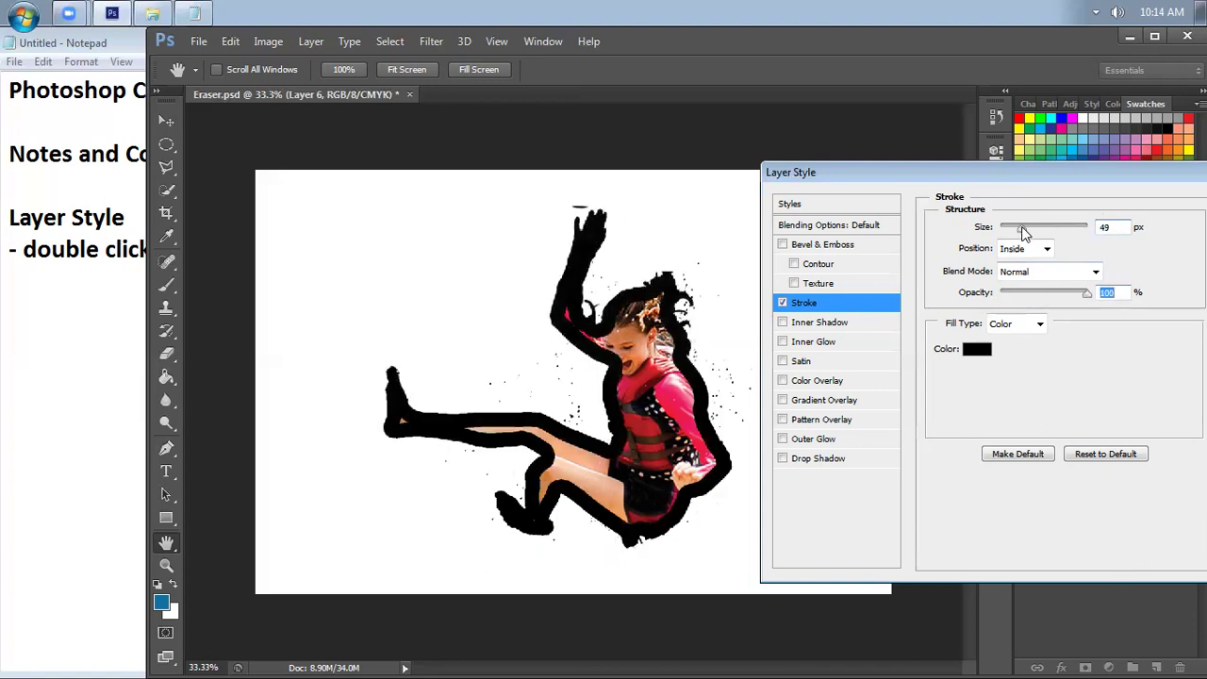
drag(1025, 234, 990, 236)
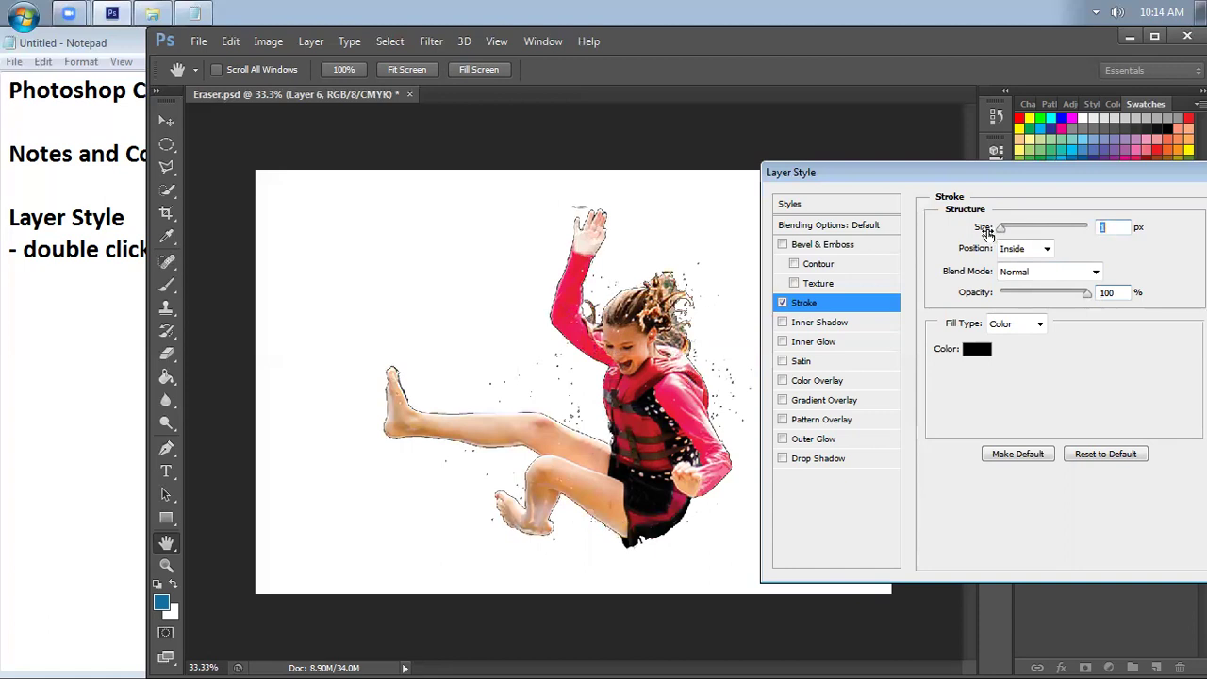
Make the stroke bright red and Outside, thicken it, then switch Stroke off
click(977, 349)
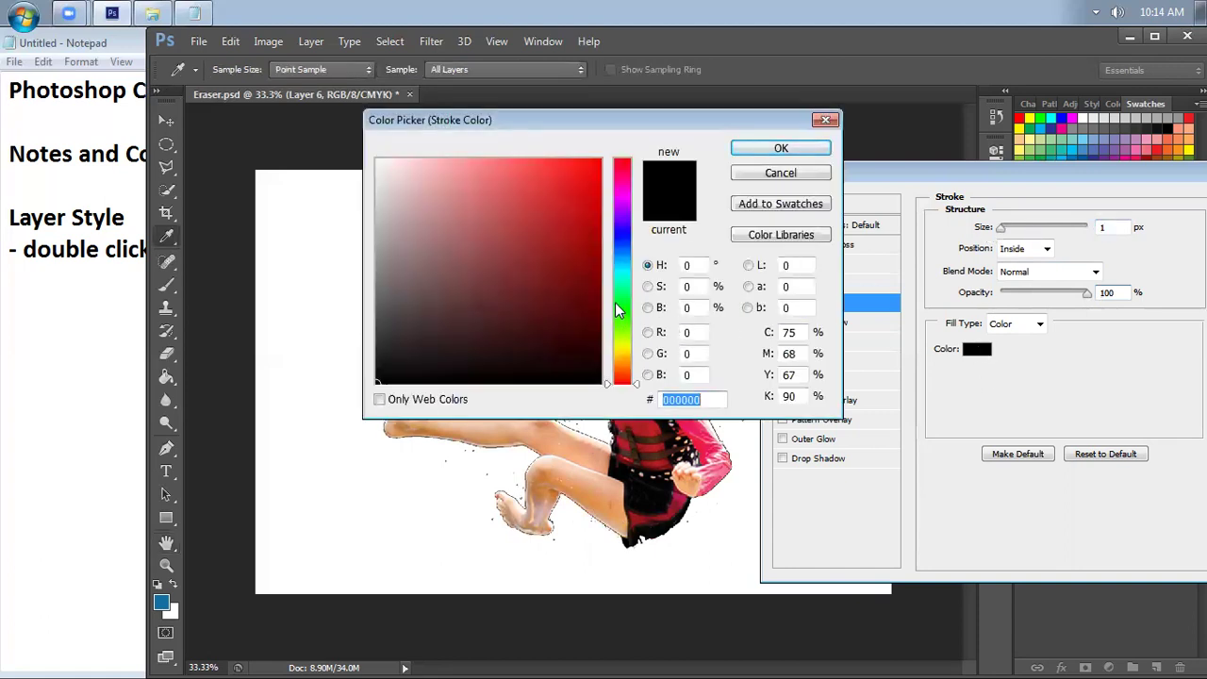
drag(583, 308, 593, 184)
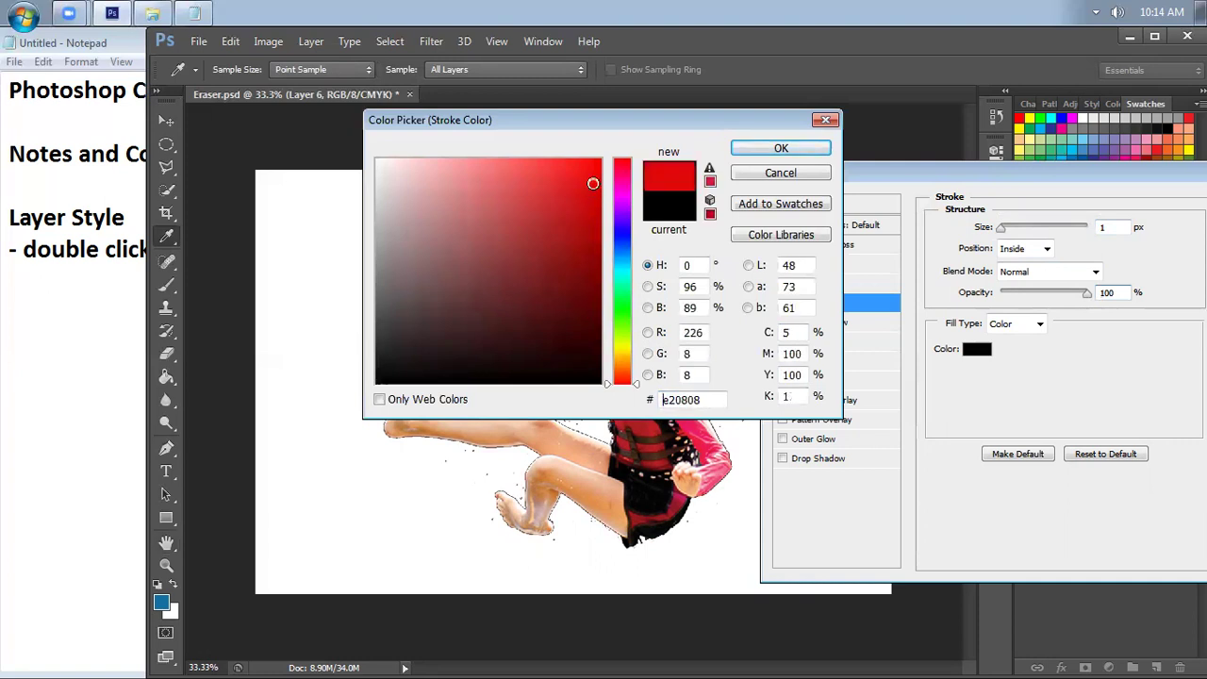
click(746, 153)
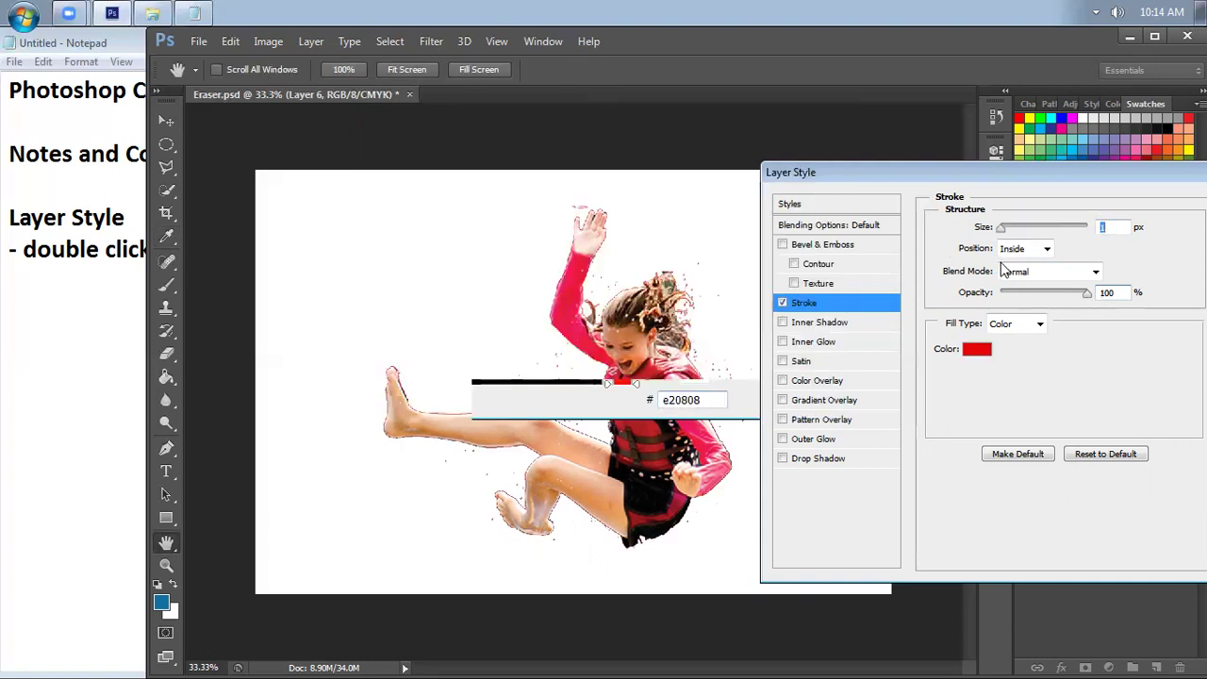
click(1045, 248)
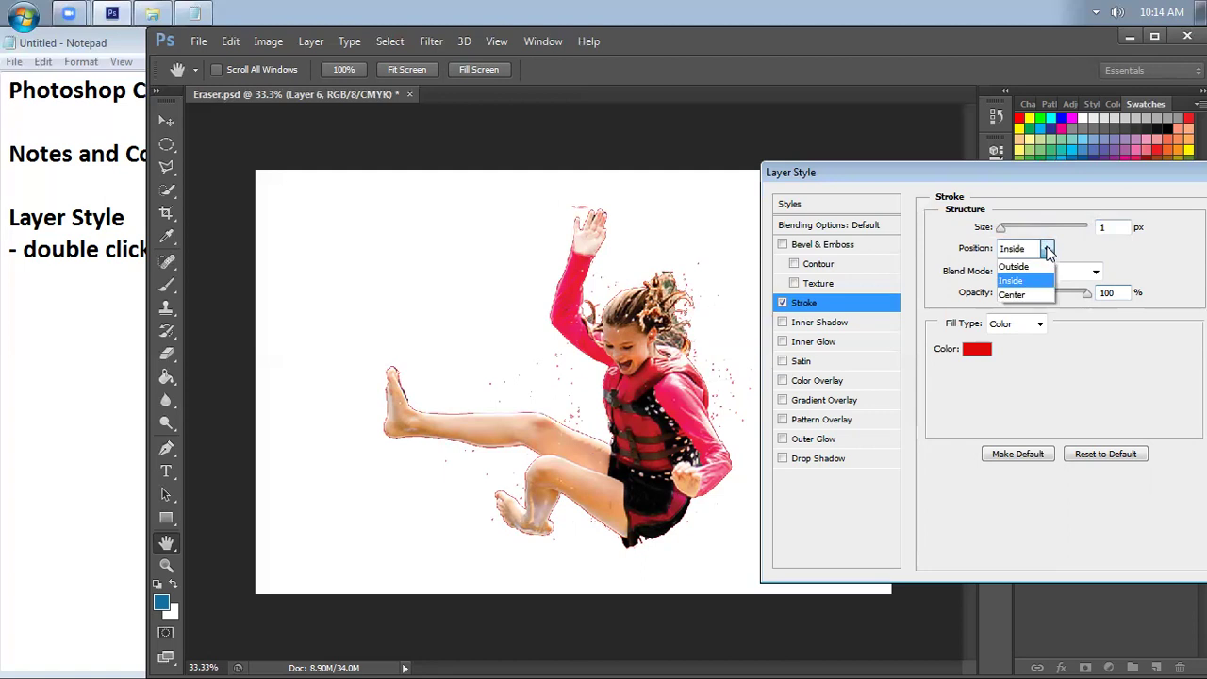
click(1035, 274)
mouse_move(1003, 230)
mouse_down()
mouse_move(1028, 231)
mouse_move(1008, 234)
mouse_up()
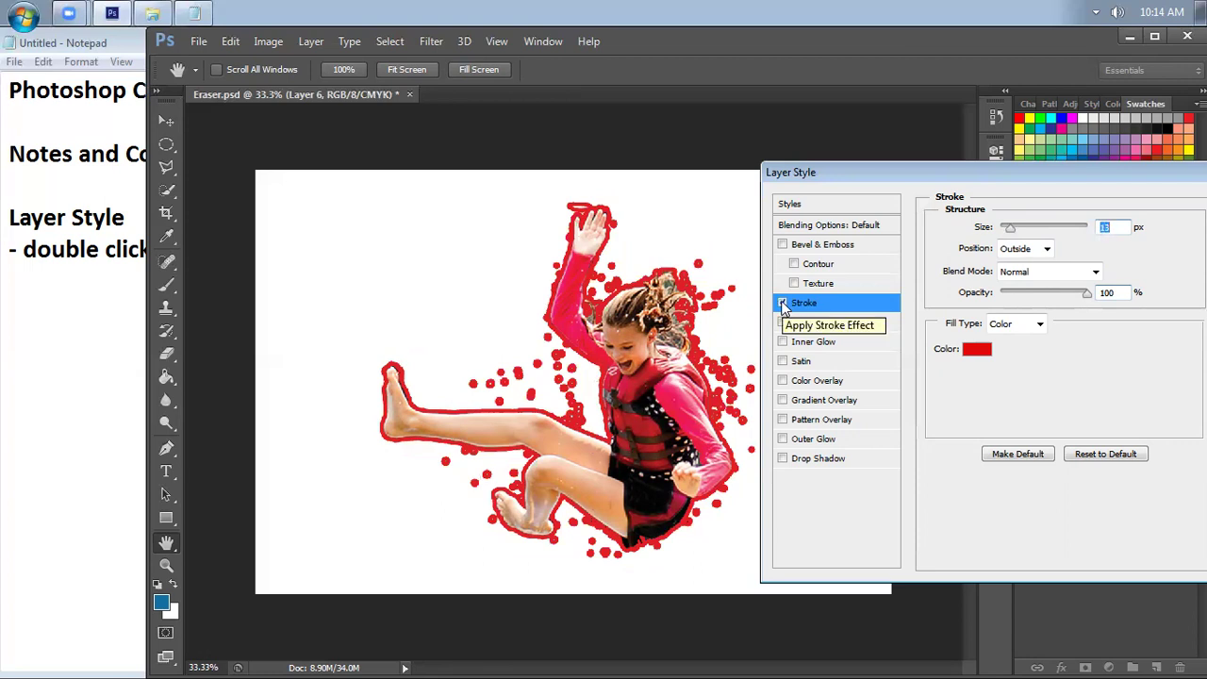
click(781, 304)
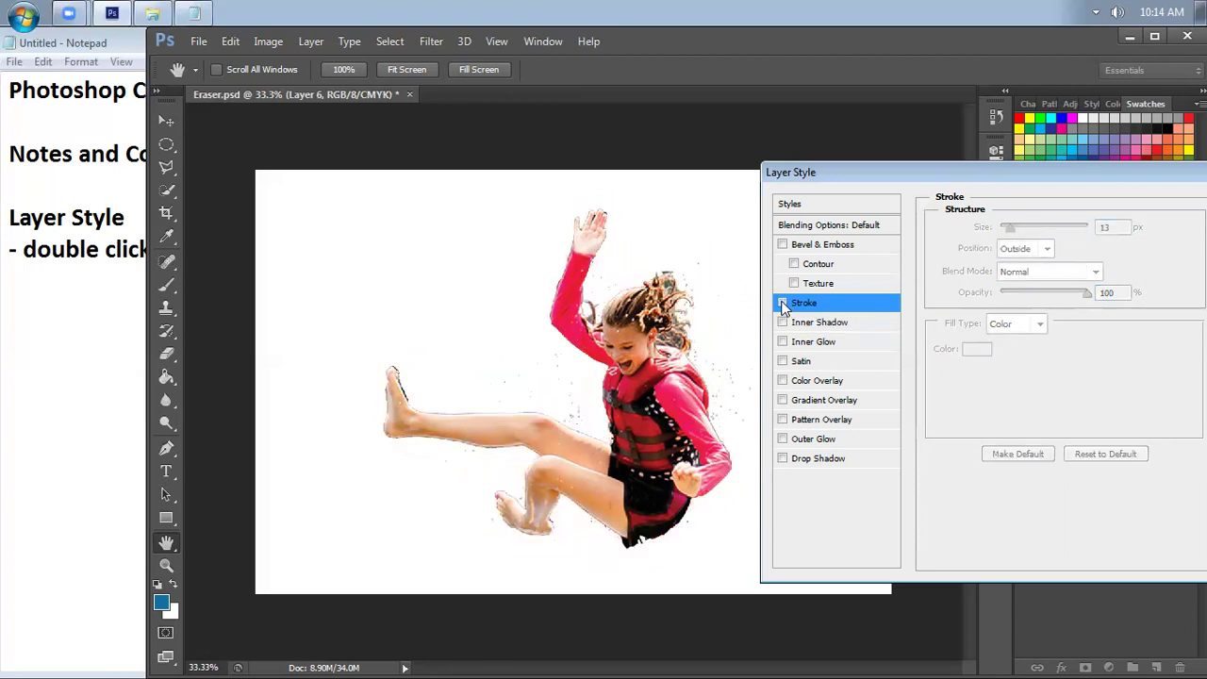
Add an Inner Shadow with higher opacity, larger distance and a rotated angle
click(877, 323)
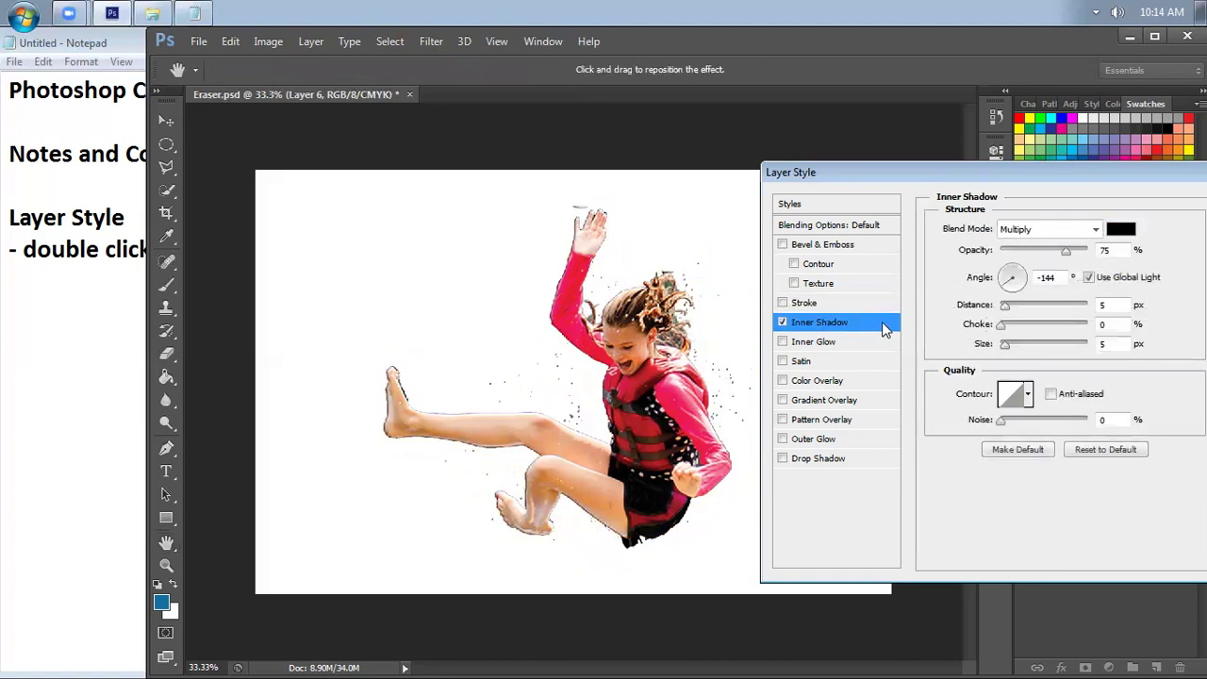
drag(1065, 252, 1117, 253)
mouse_move(1006, 312)
mouse_down()
mouse_move(1033, 312)
mouse_move(1005, 322)
mouse_move(1031, 327)
mouse_move(1015, 345)
mouse_move(1023, 350)
mouse_move(991, 349)
mouse_up()
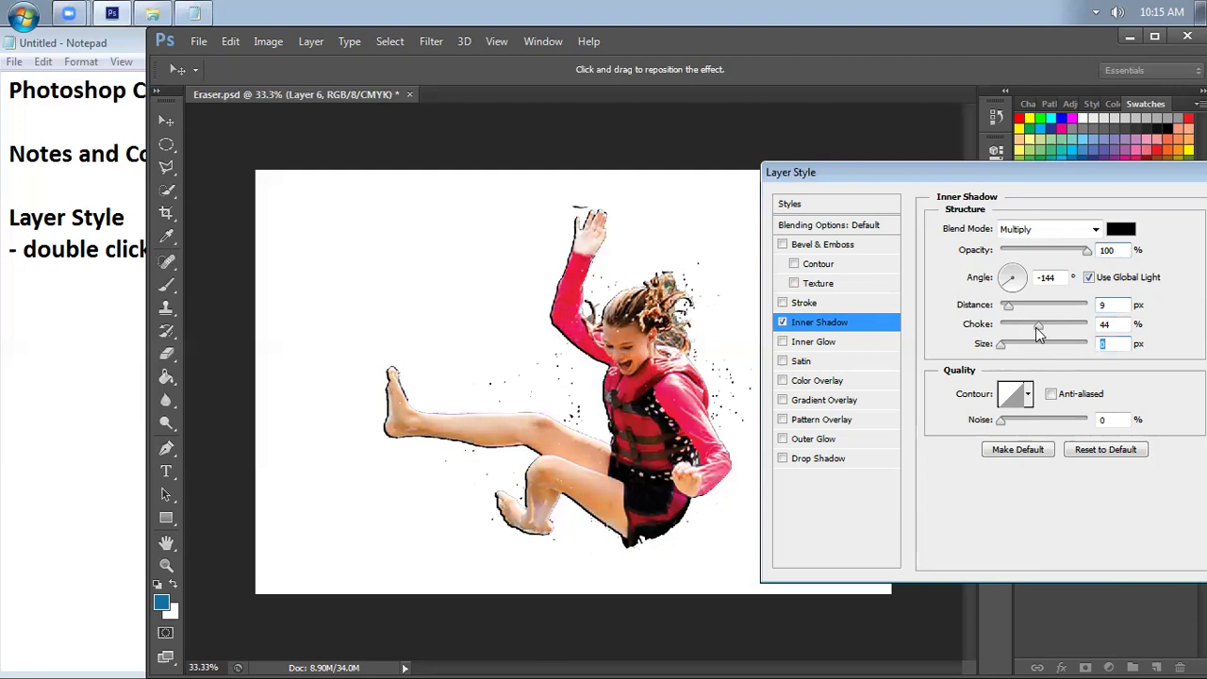
click(1013, 283)
mouse_move(1007, 278)
mouse_down()
mouse_move(1018, 269)
mouse_move(1029, 286)
mouse_move(1011, 292)
mouse_up()
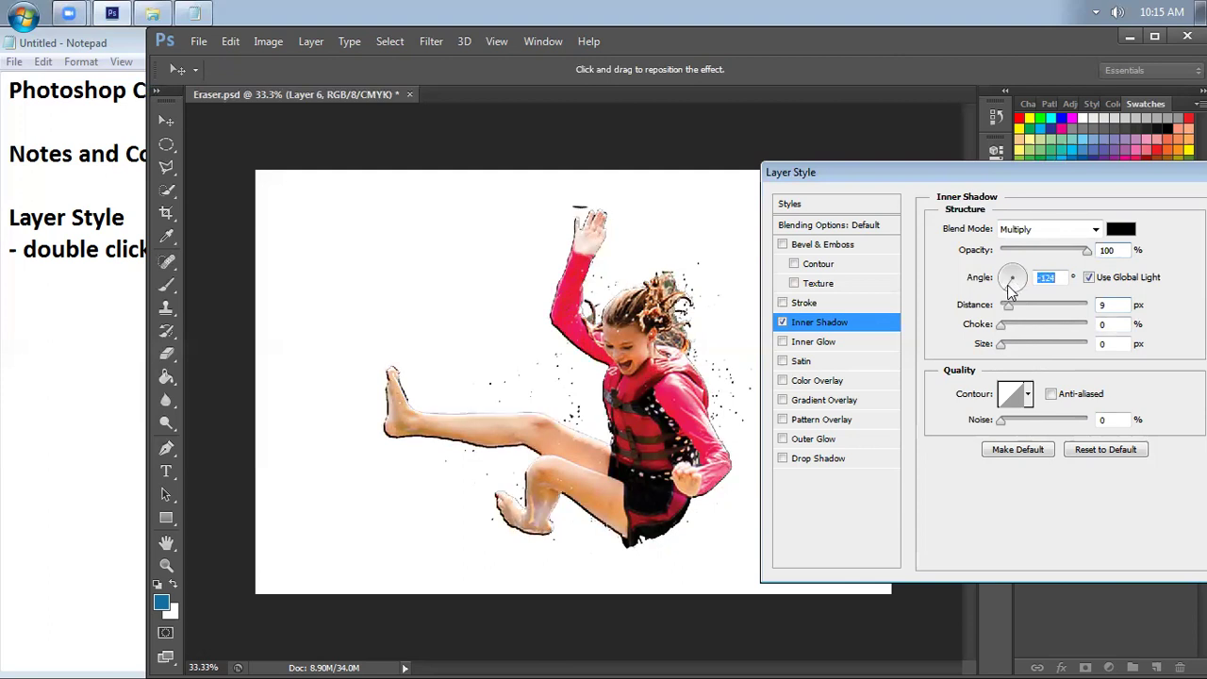
Try inner shadow Noise 90 and Size 65, reset Noise to 0, then switch Inner Shadow off
drag(1004, 427, 1080, 427)
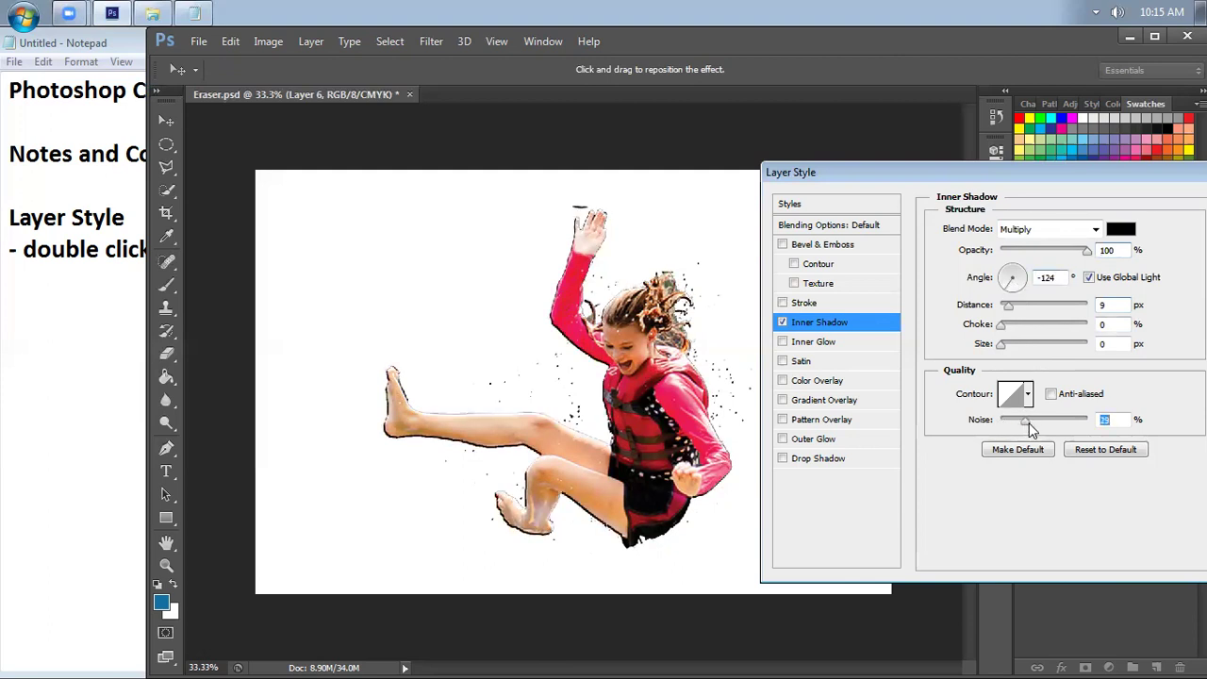
drag(1004, 345, 1028, 347)
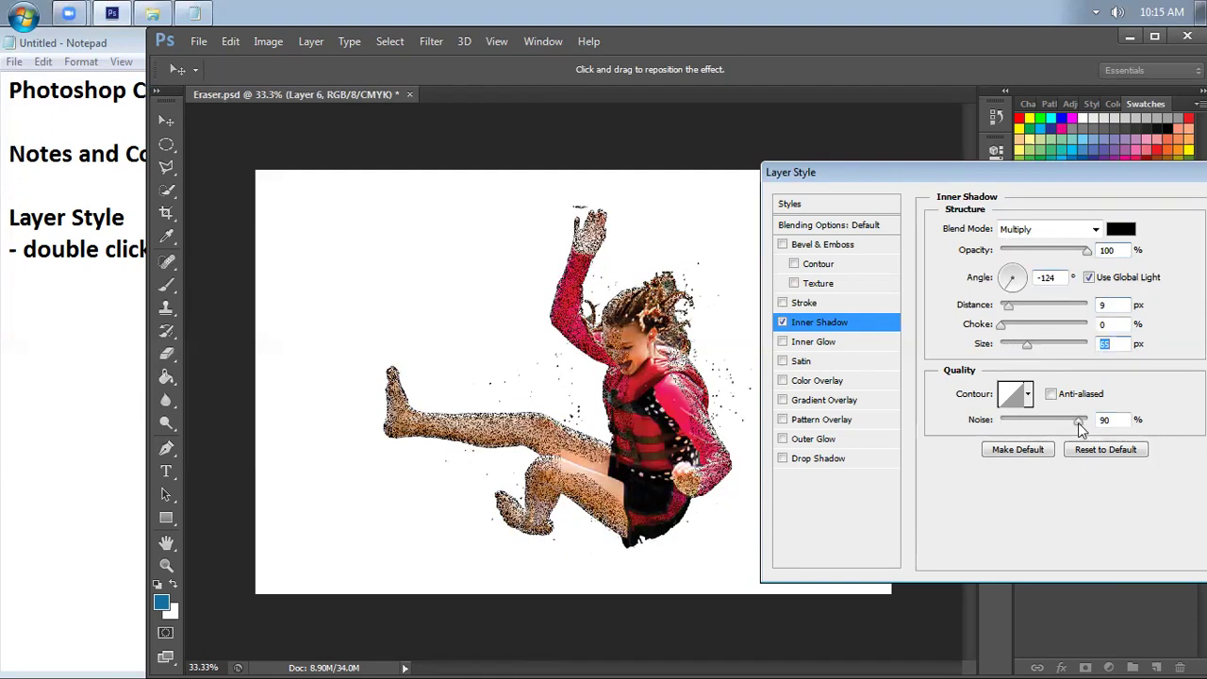
drag(1081, 427, 971, 429)
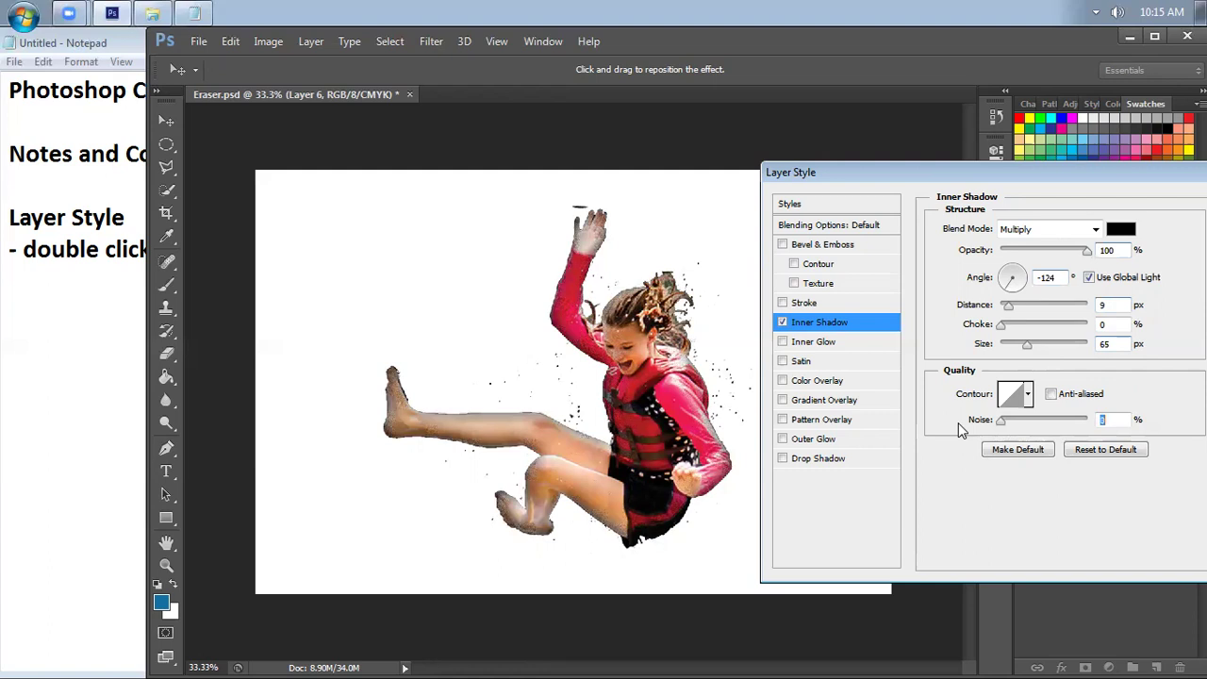
click(782, 322)
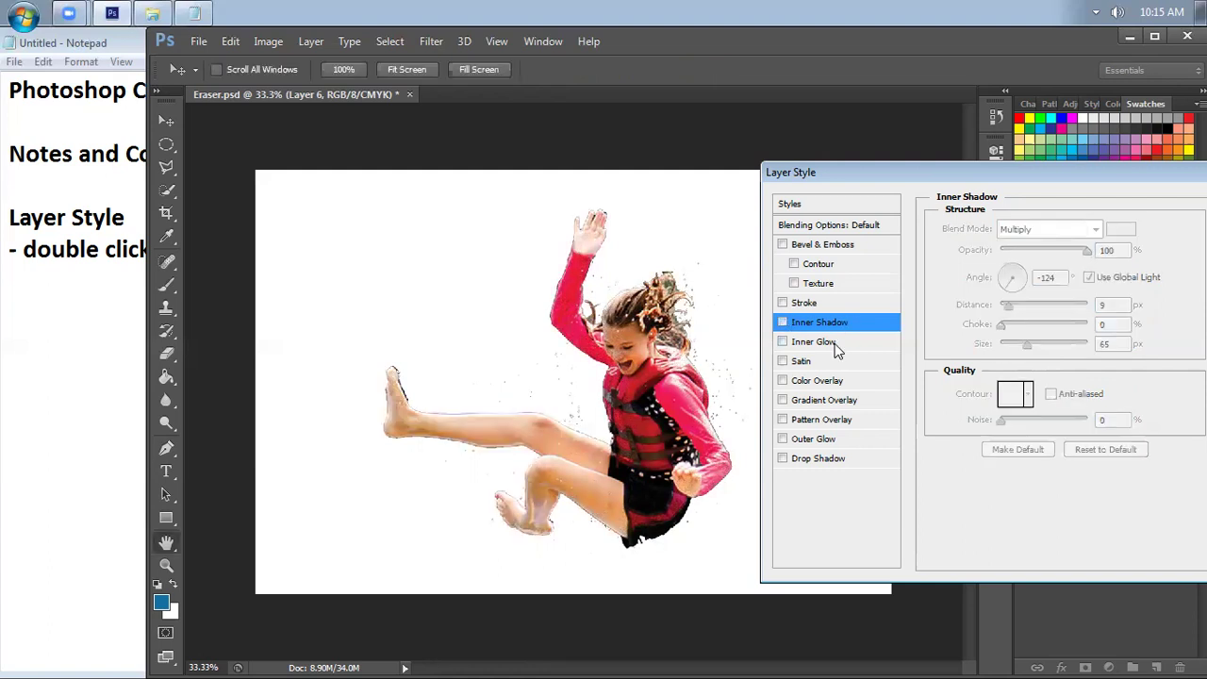
Enable Inner Glow with some noise and a saturated yellow glow colour
click(819, 342)
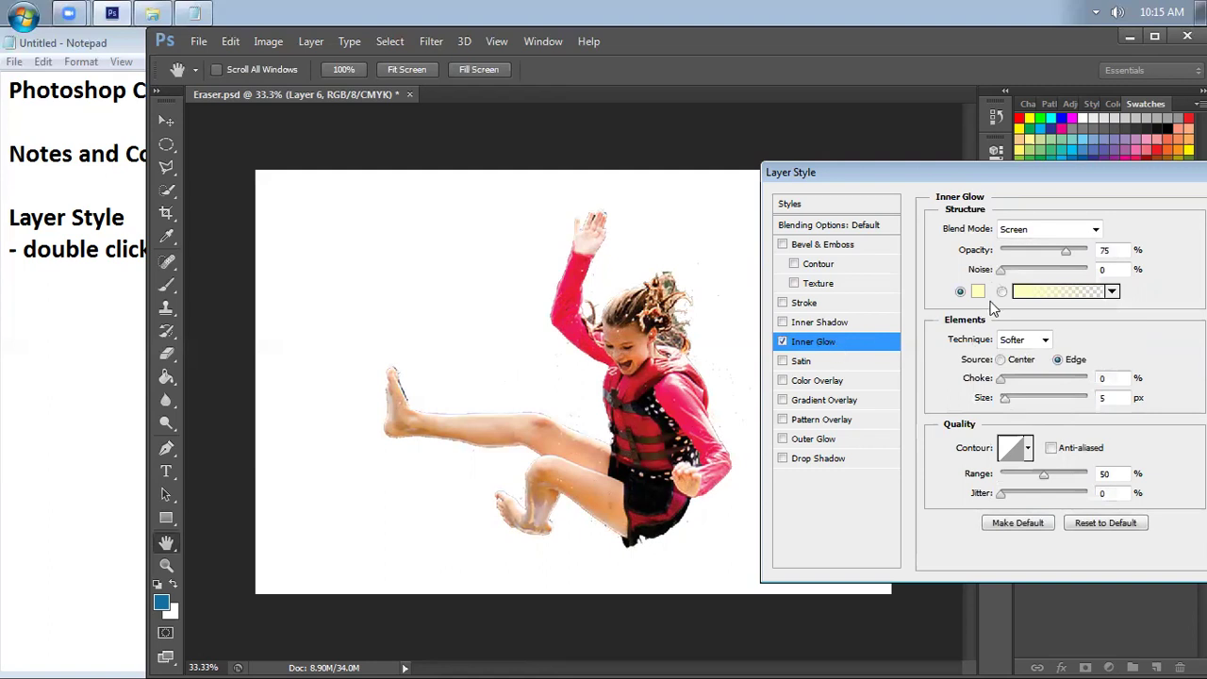
mouse_move(1004, 273)
mouse_down()
mouse_move(1057, 278)
mouse_move(1080, 257)
mouse_move(986, 264)
mouse_up()
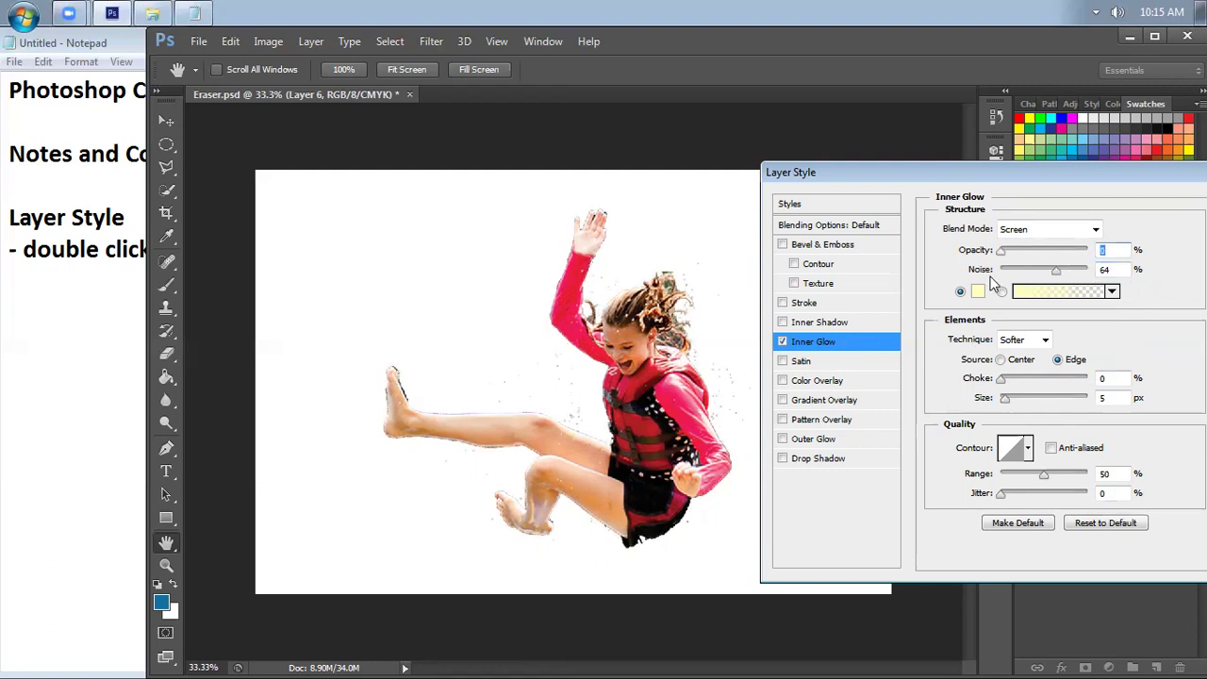
click(978, 291)
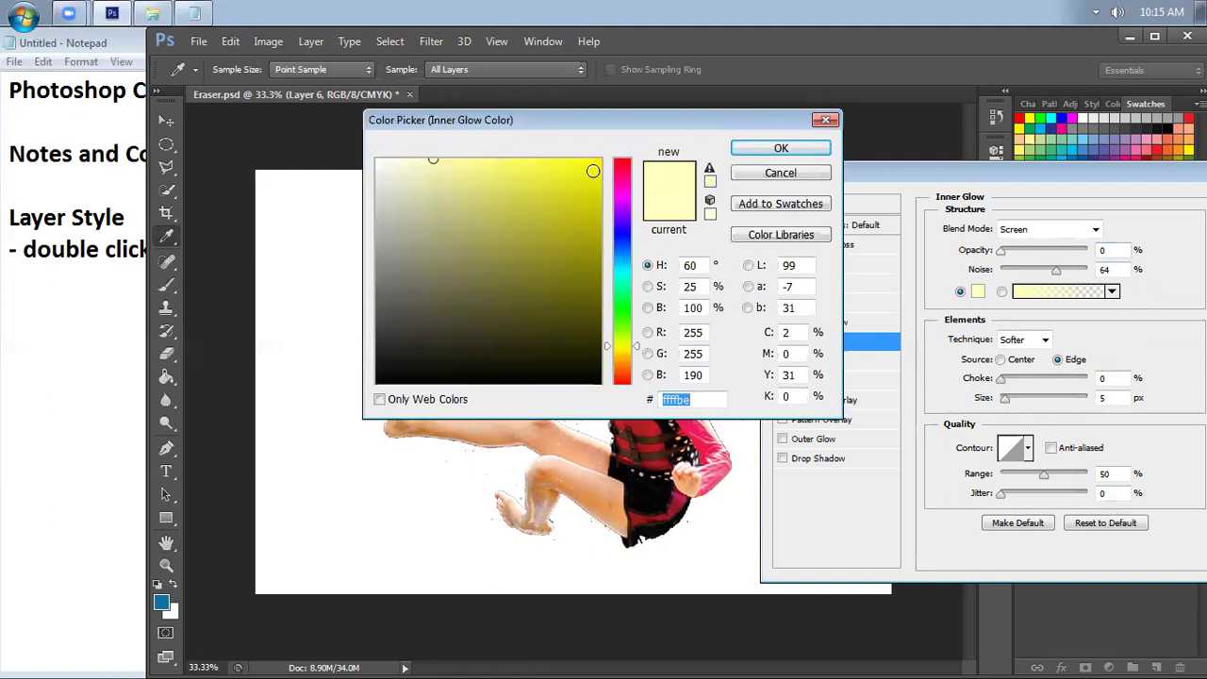
click(545, 172)
click(780, 148)
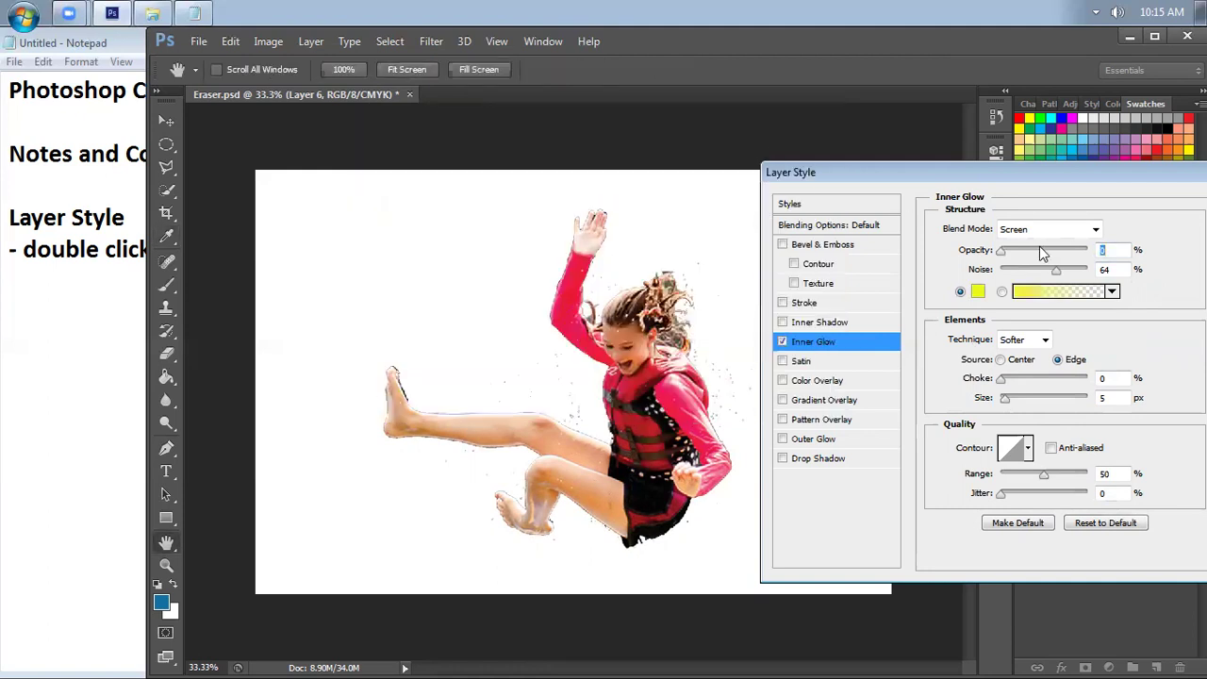
Try inner glow opacity 69%, size around 141 px, more choke and less noise, then disable it
mouse_move(1002, 255)
mouse_down()
mouse_move(1105, 264)
mouse_move(1050, 261)
mouse_move(1060, 258)
mouse_up()
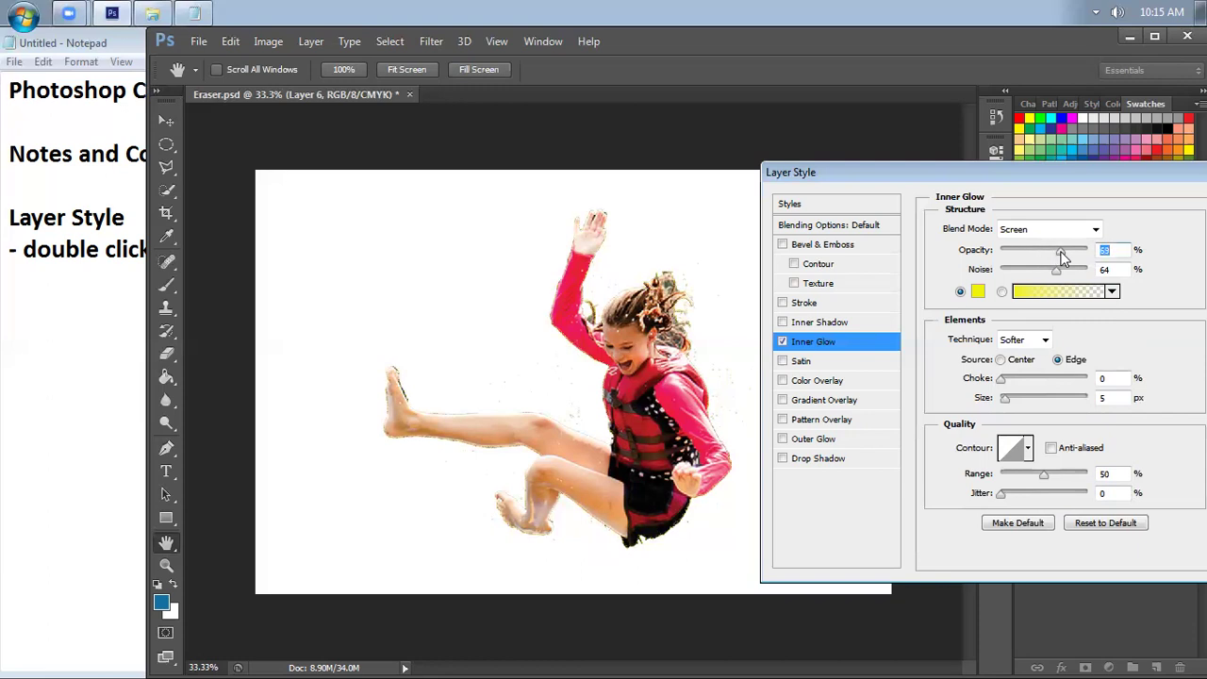
mouse_move(1005, 398)
mouse_down()
mouse_move(1051, 400)
mouse_move(1026, 404)
mouse_up()
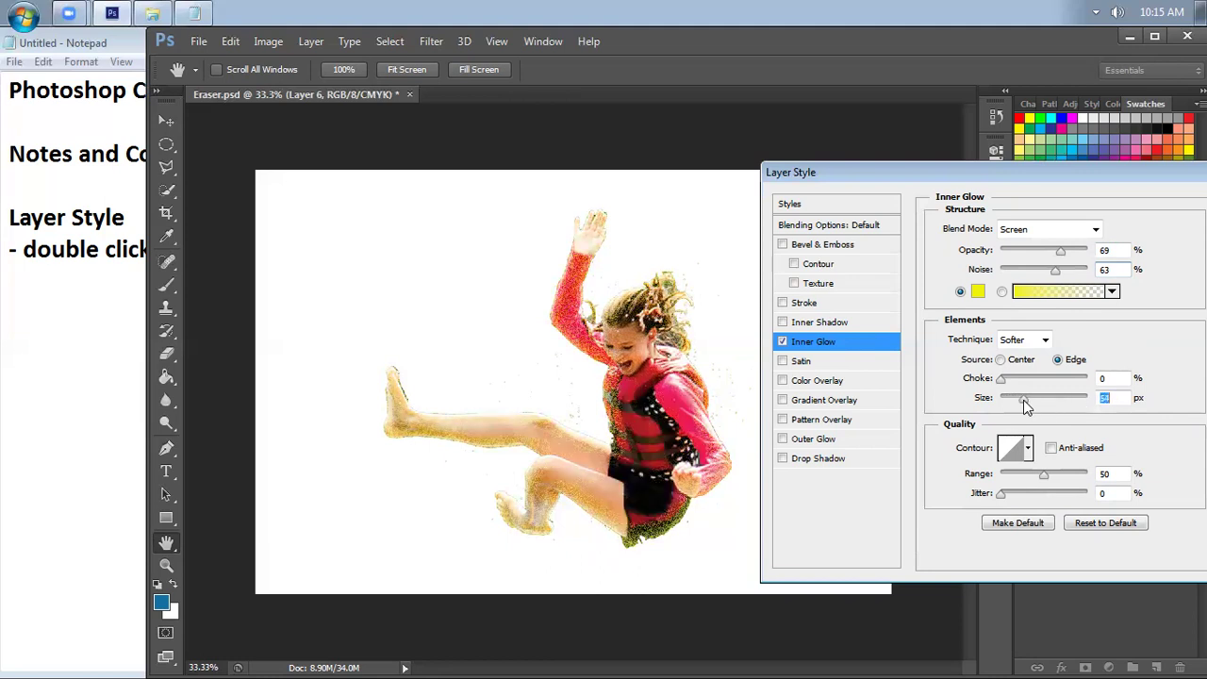
mouse_move(1002, 378)
mouse_down()
mouse_move(1025, 380)
mouse_move(1001, 380)
mouse_up()
drag(1056, 270, 931, 287)
mouse_move(1026, 404)
mouse_down()
mouse_move(1099, 403)
mouse_move(980, 403)
mouse_up()
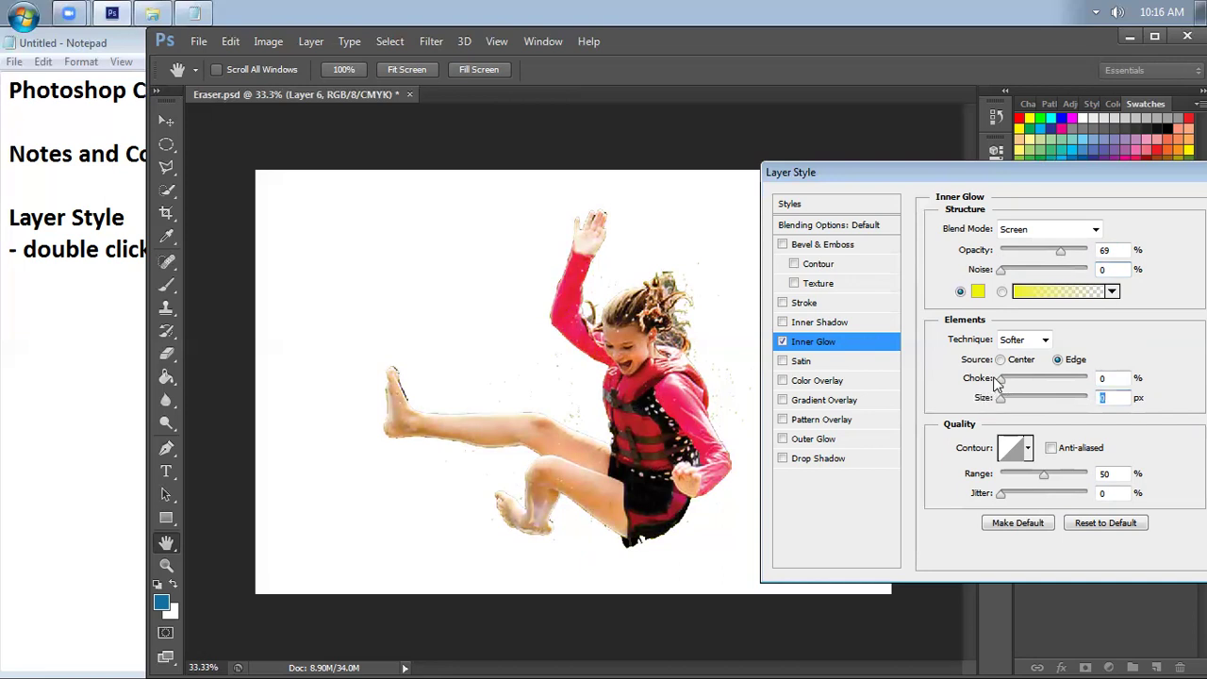
click(781, 341)
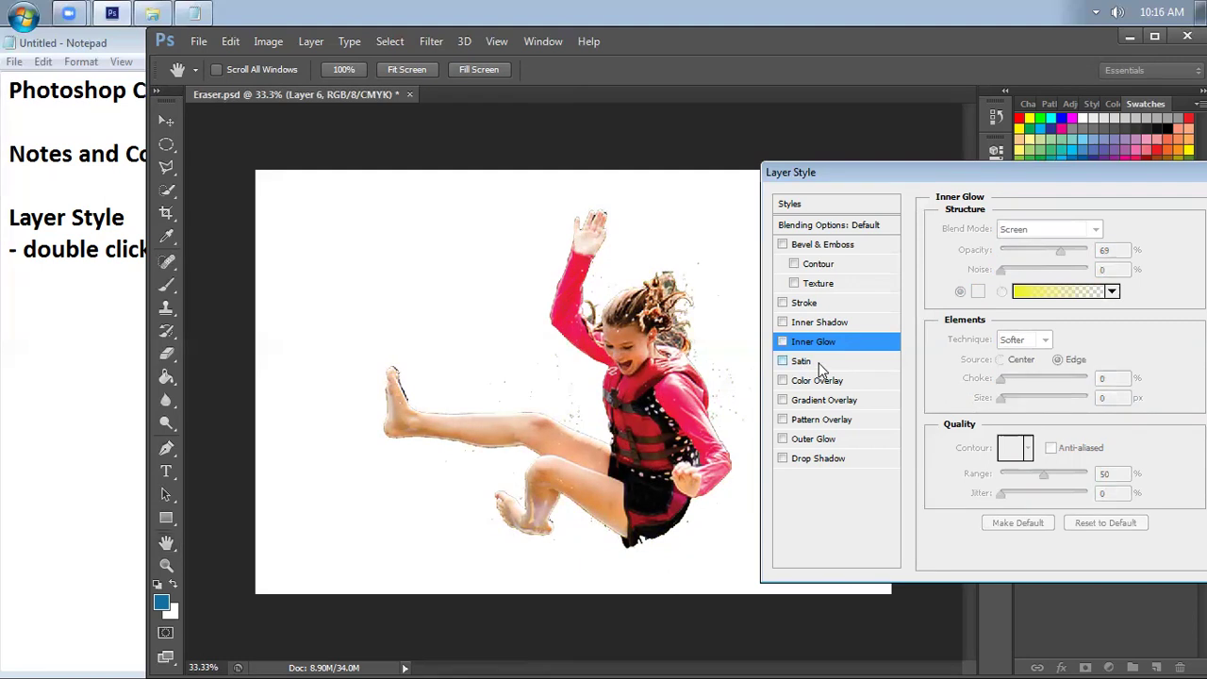
Preview a Satin at 11% opacity, -132° angle, 93 px distance and 202 px size, then disable it
click(818, 363)
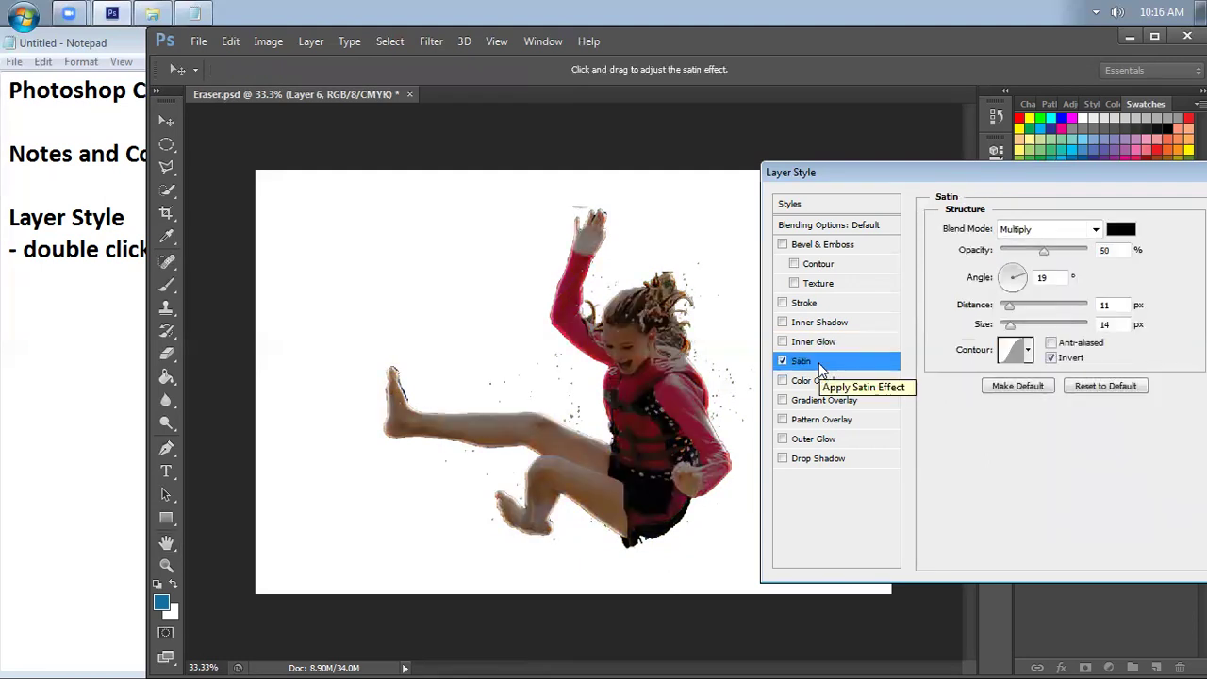
mouse_move(1043, 250)
mouse_down()
mouse_move(1131, 261)
mouse_move(1014, 271)
mouse_up()
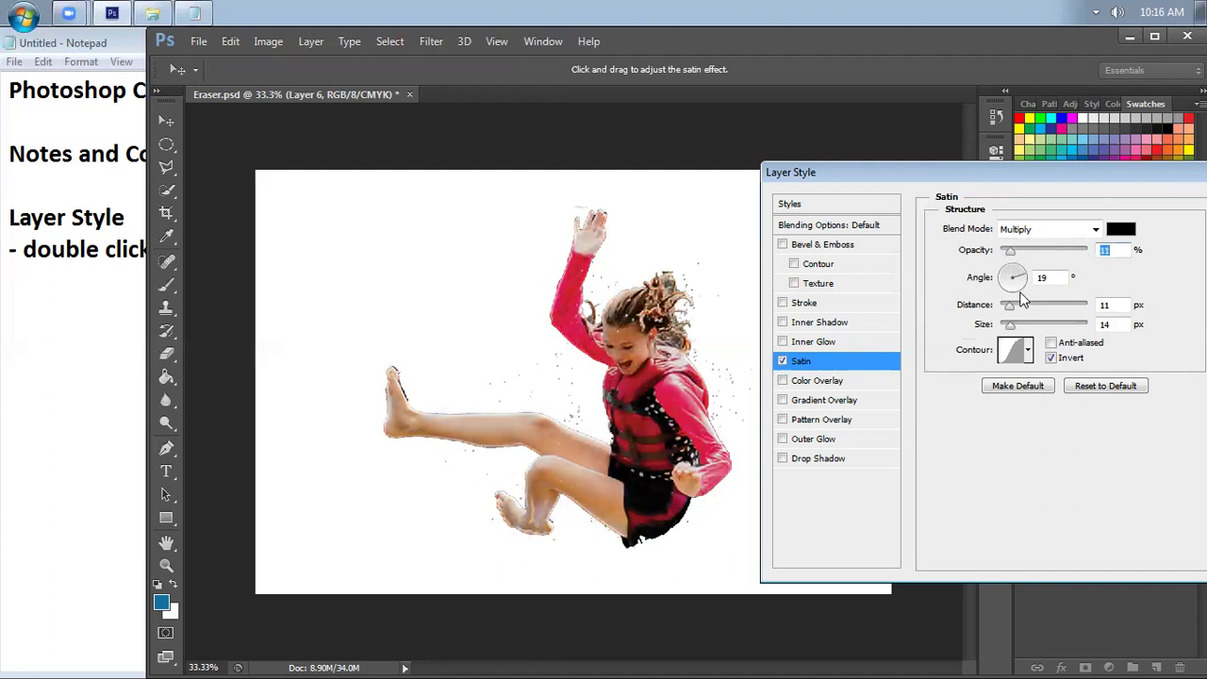
click(1006, 283)
mouse_move(1011, 308)
mouse_down()
mouse_move(1053, 307)
mouse_move(1047, 332)
mouse_move(1074, 332)
mouse_up()
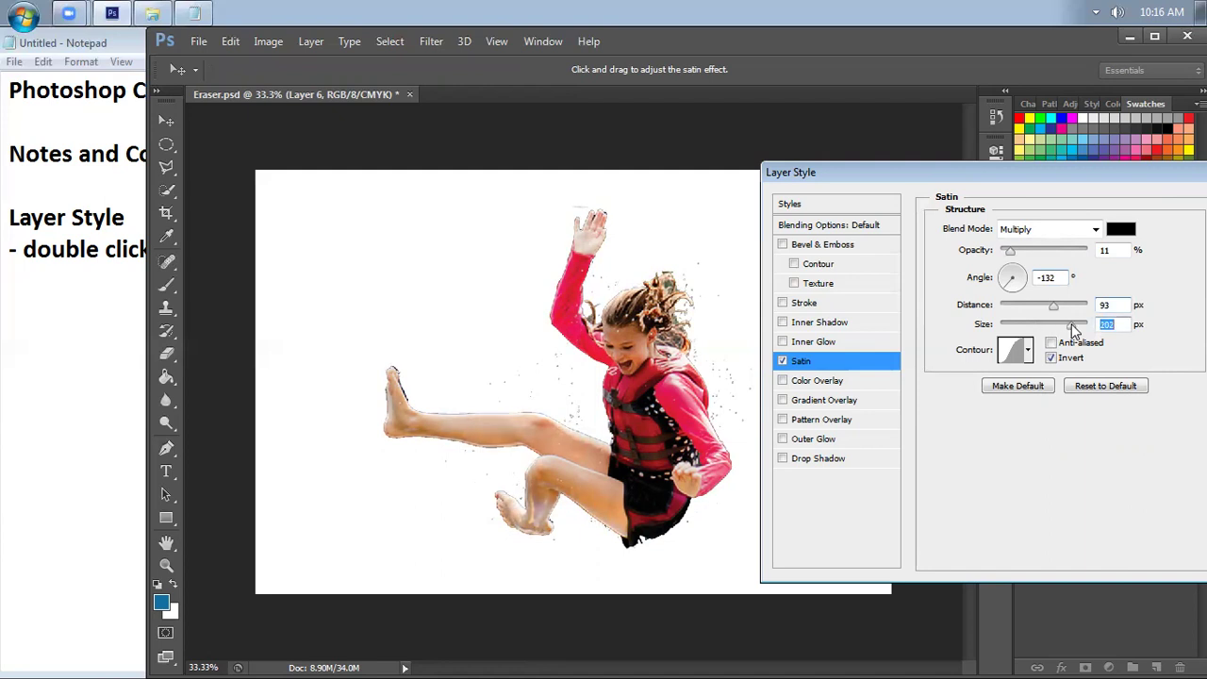
click(782, 361)
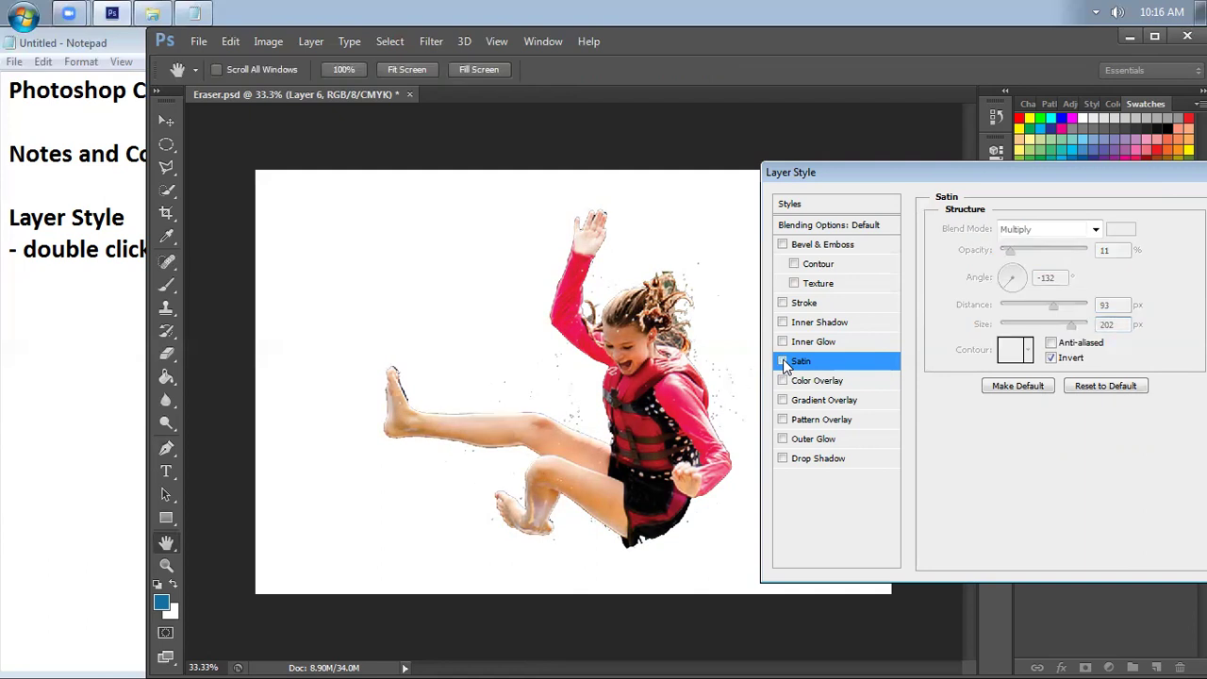
Add a Color Overlay to the girl in a blue hue (H 206)
click(845, 382)
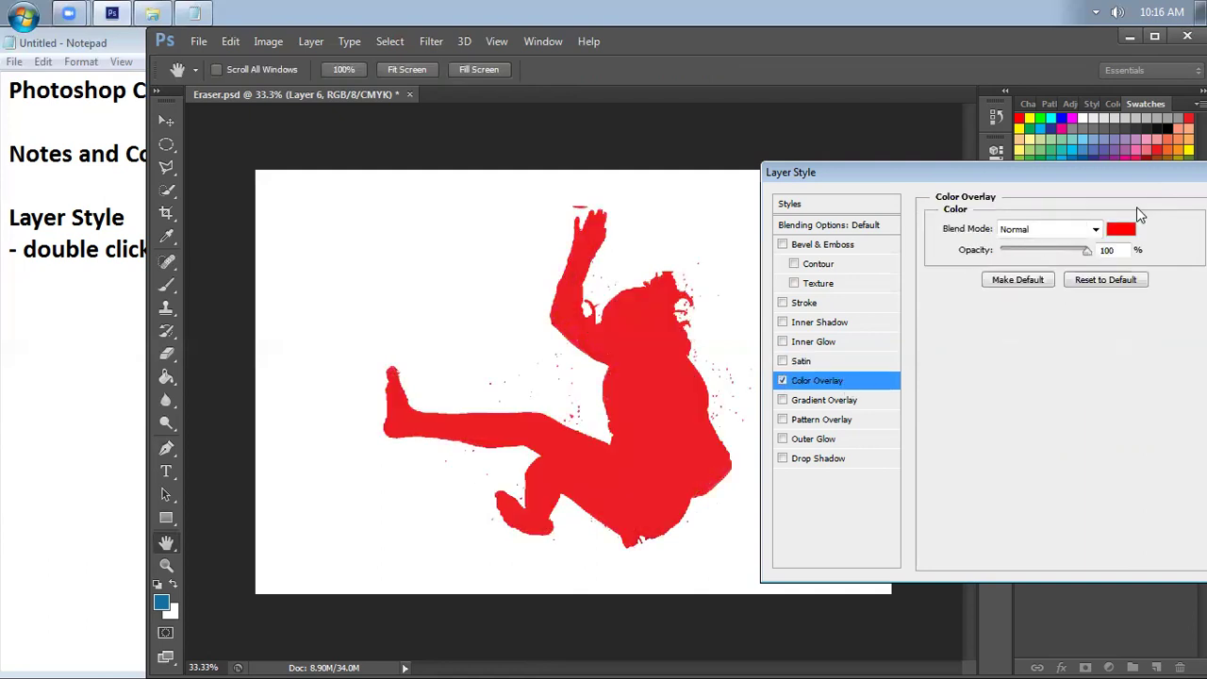
click(1122, 230)
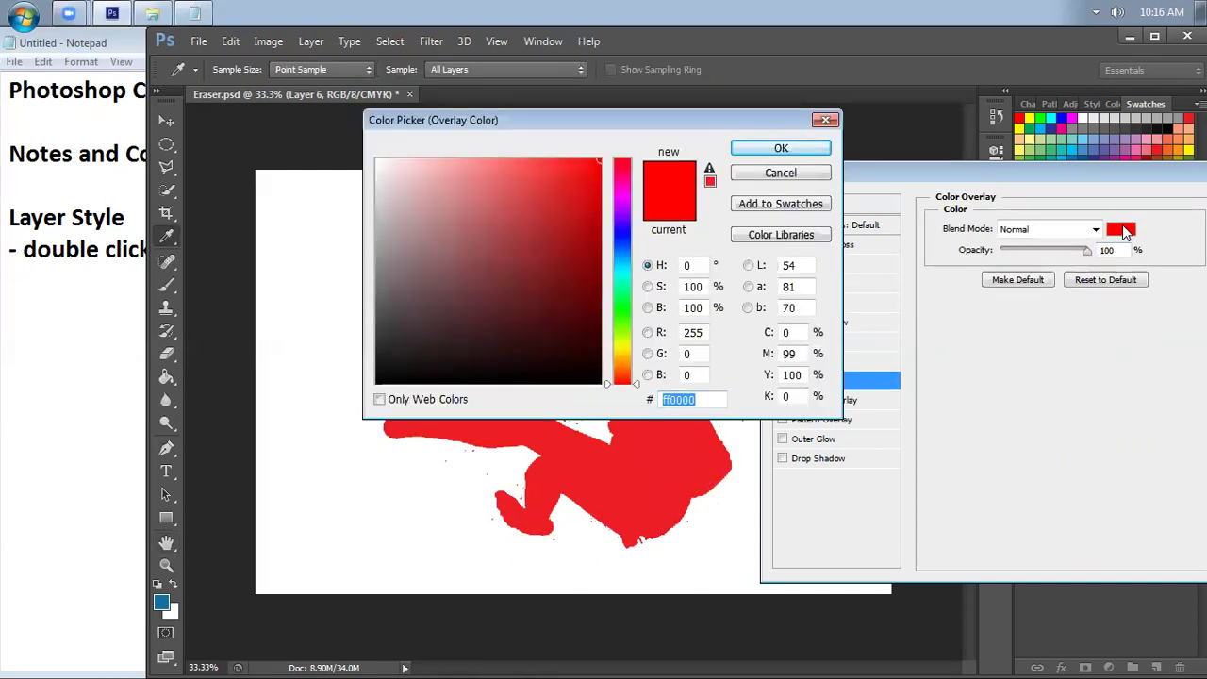
click(622, 256)
drag(580, 175, 573, 168)
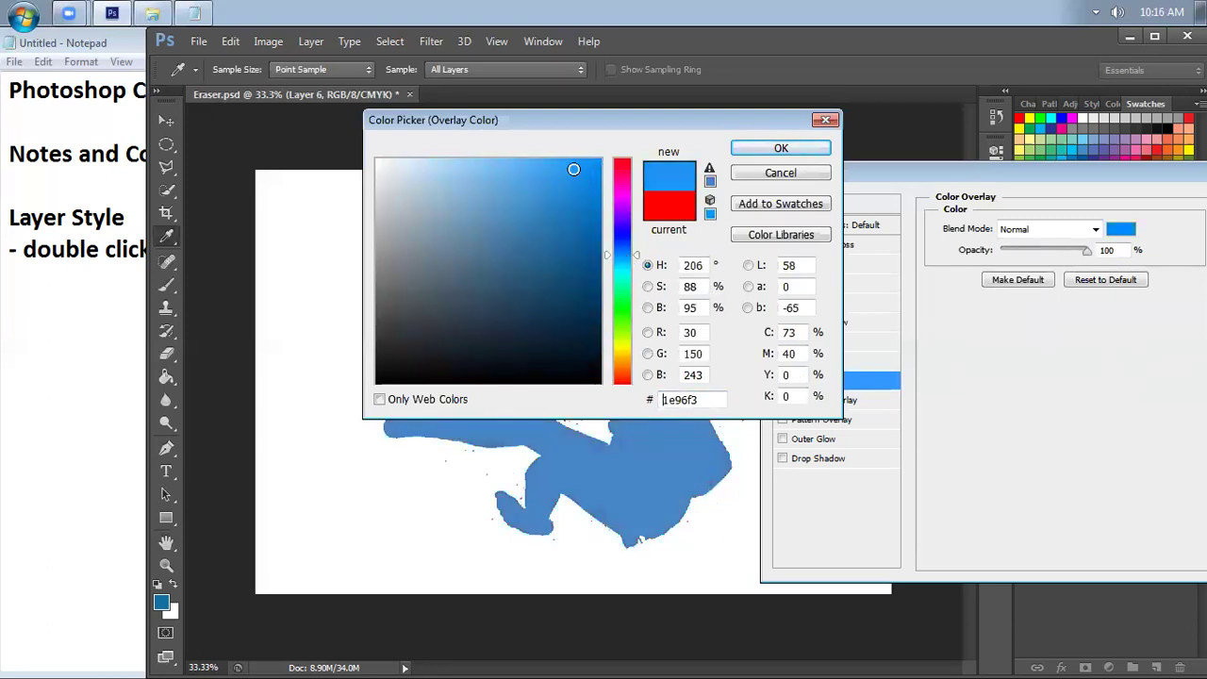
click(780, 151)
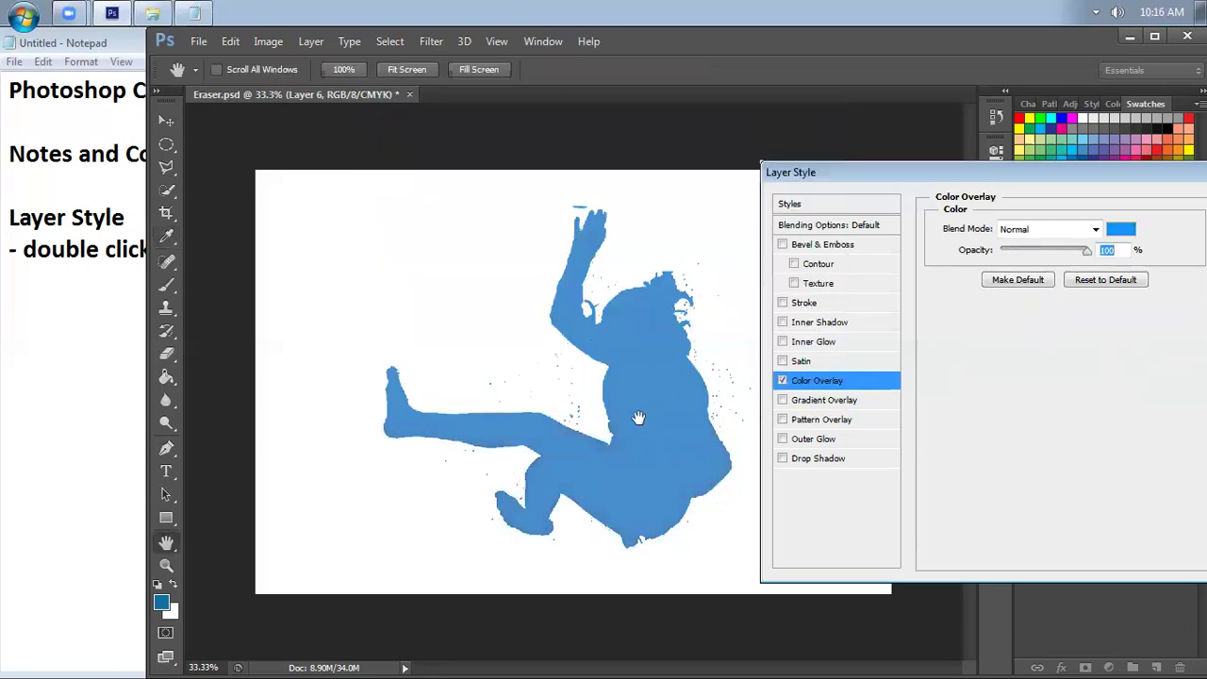
Lower the blue overlay's opacity to 0% and keep its blend mode at Normal
mouse_move(1089, 257)
mouse_down()
mouse_move(1050, 264)
mouse_move(1081, 267)
mouse_move(983, 264)
mouse_up()
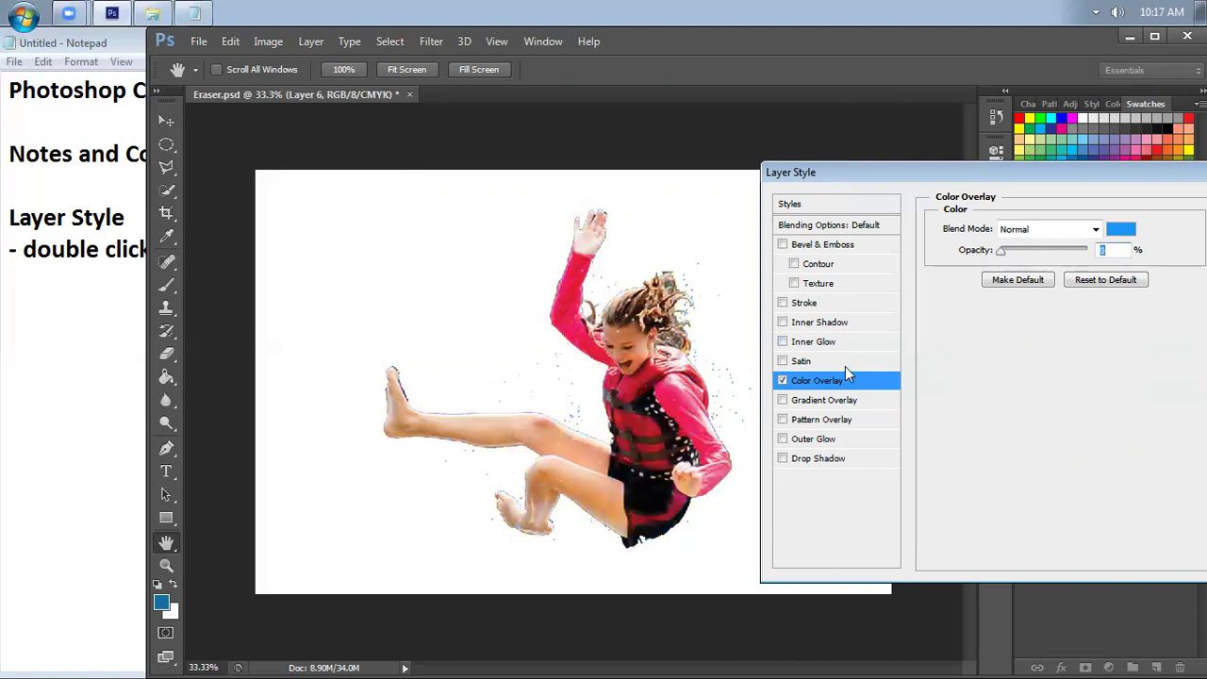
click(1099, 232)
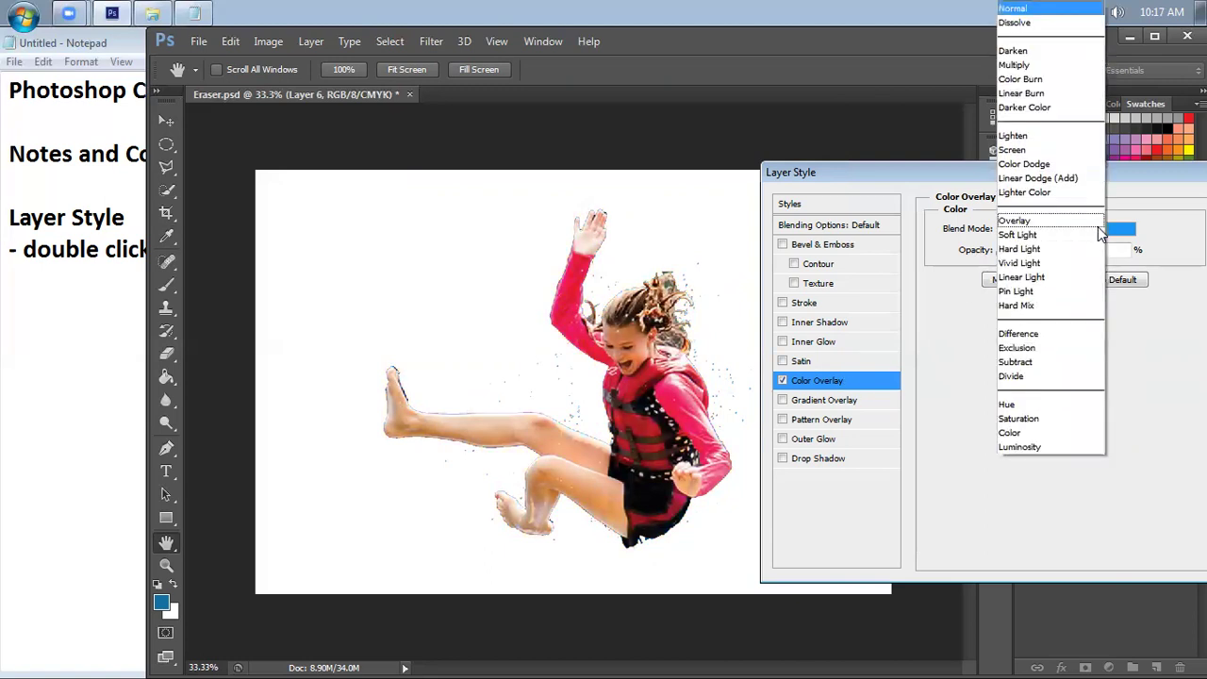
click(1099, 232)
click(1092, 232)
click(784, 384)
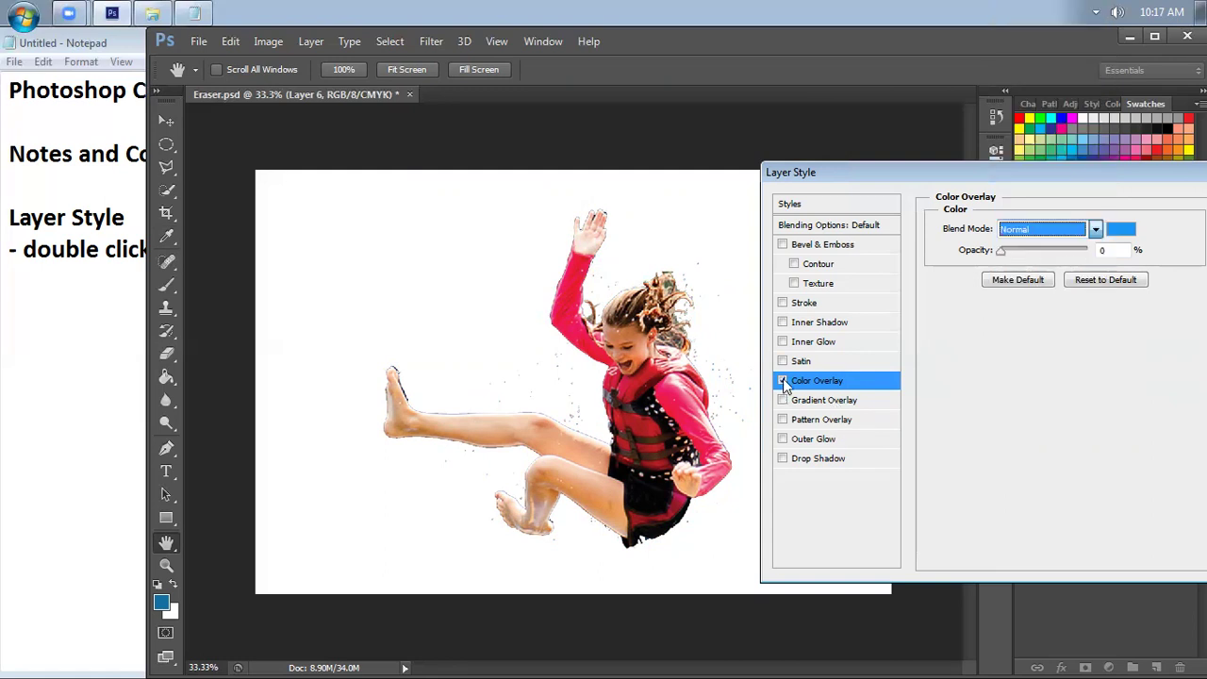
Replace the colour overlay with a Foreground to Background Gradient Overlay at about 59% opacity
click(782, 381)
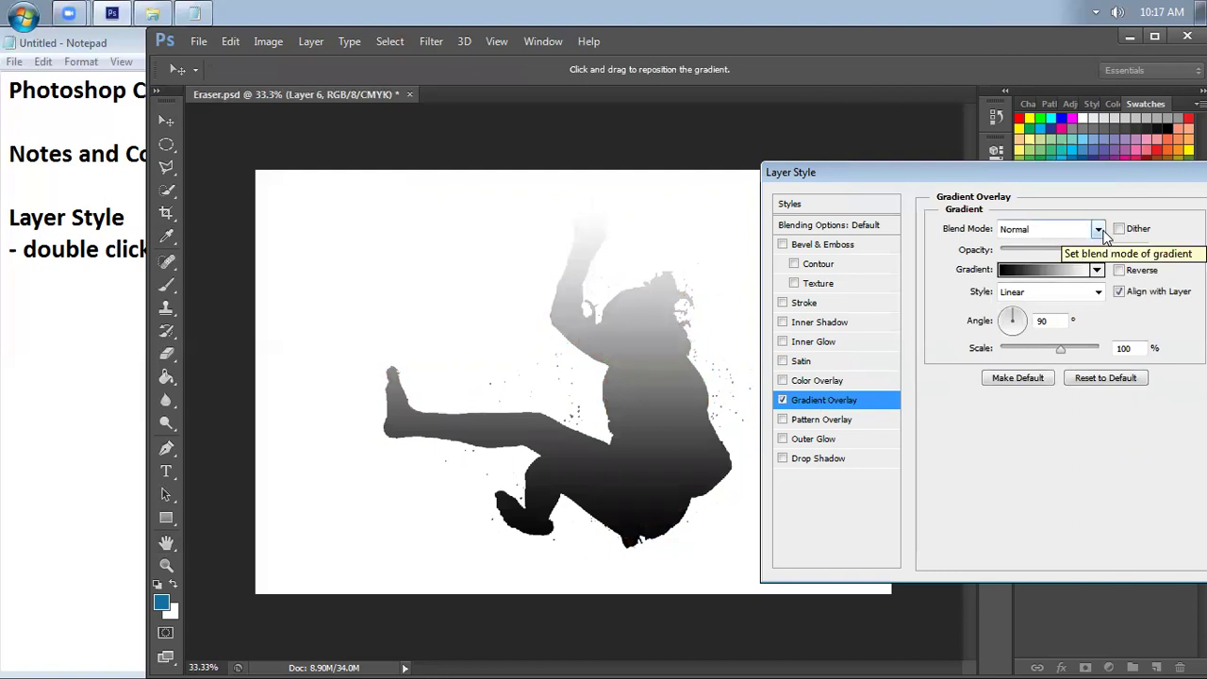
click(1054, 269)
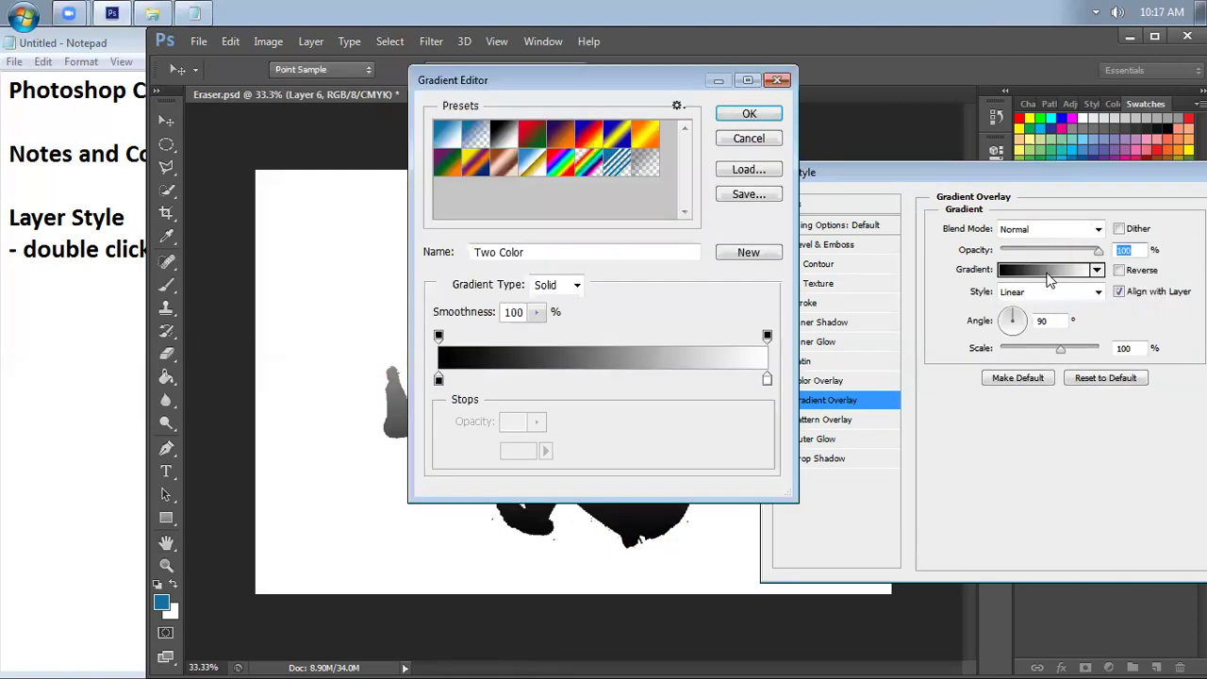
click(447, 137)
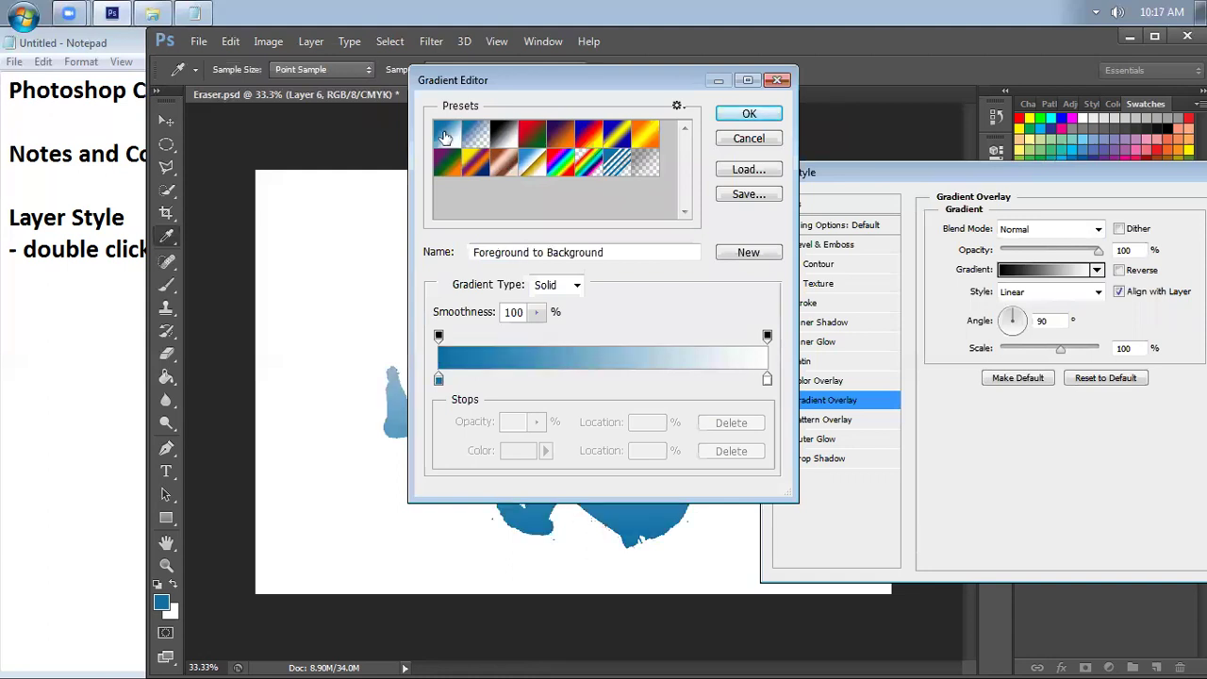
click(743, 113)
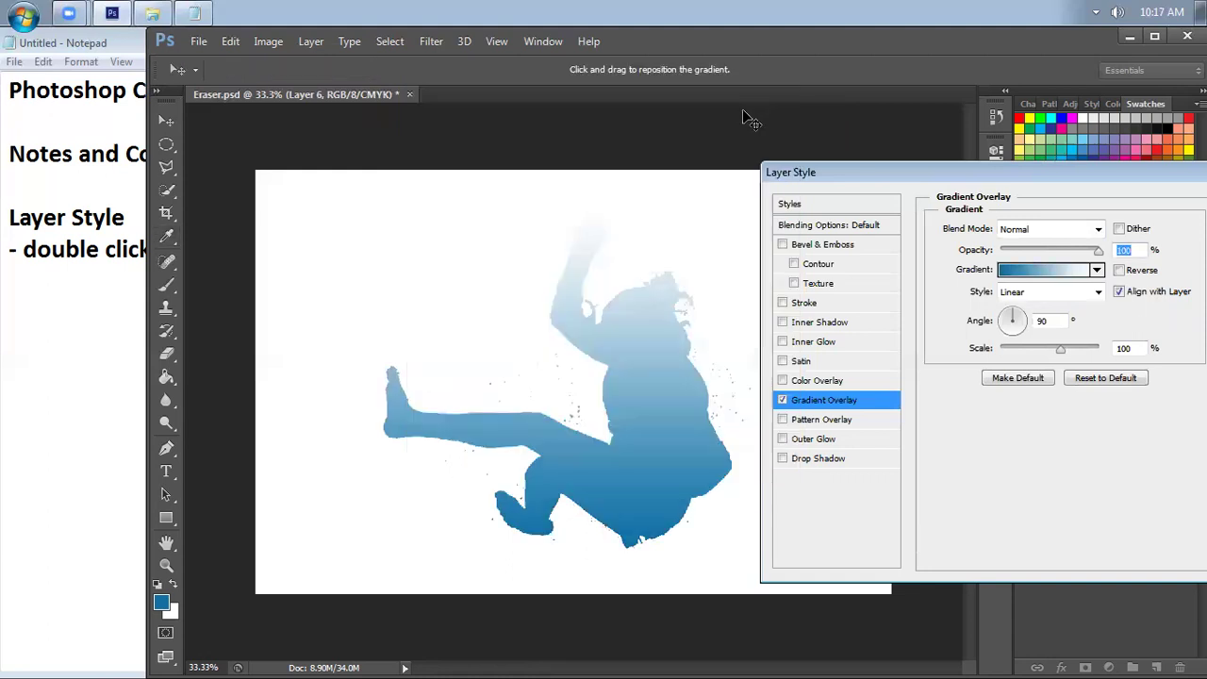
click(1097, 271)
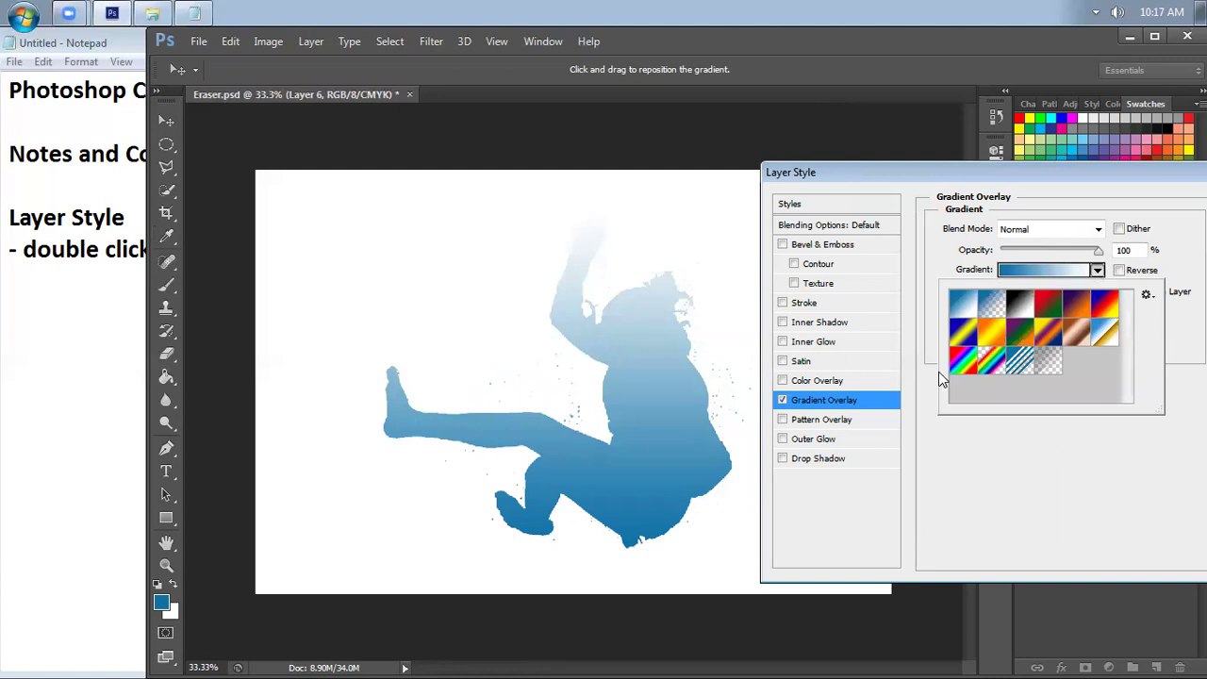
click(1075, 262)
drag(1098, 249, 1057, 260)
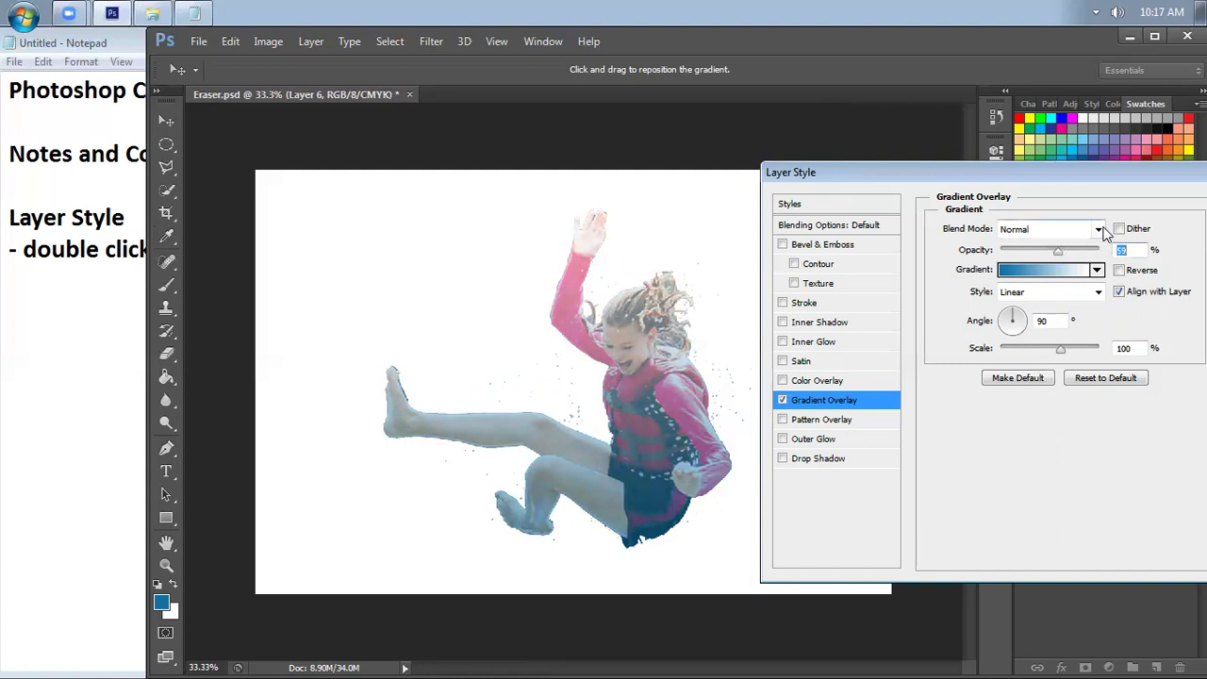
Experiment with moving the gradient's colour and opacity stops, returning the left stop to 0%
click(1070, 271)
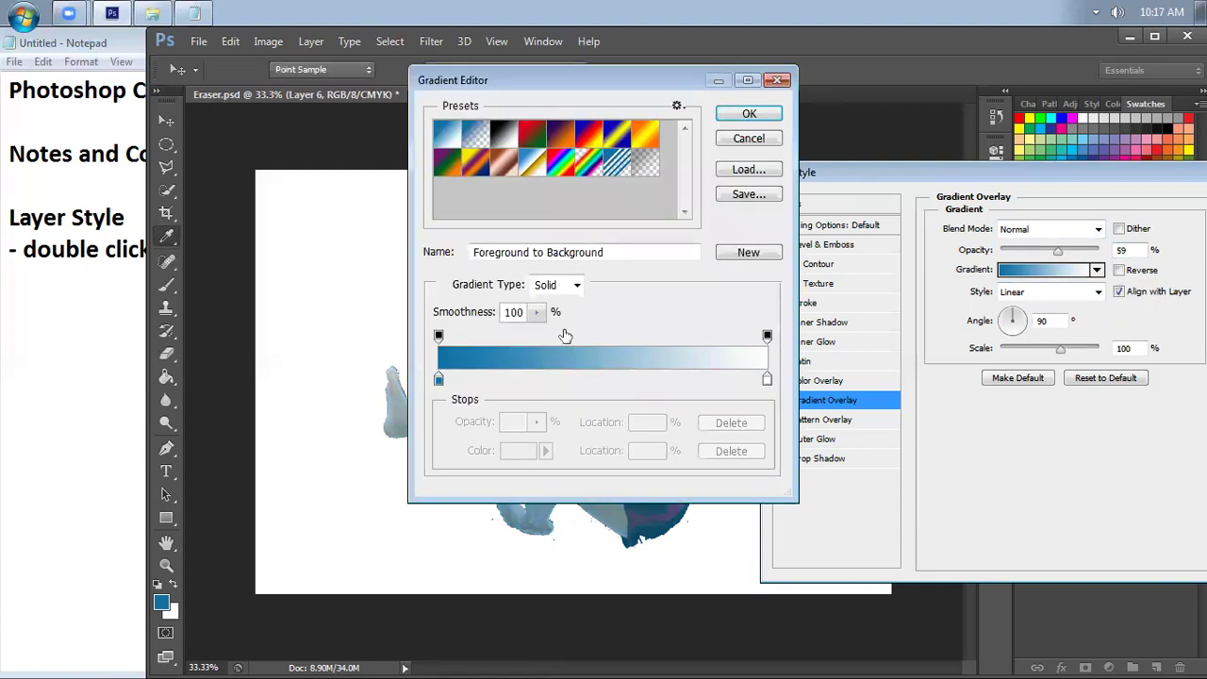
click(437, 381)
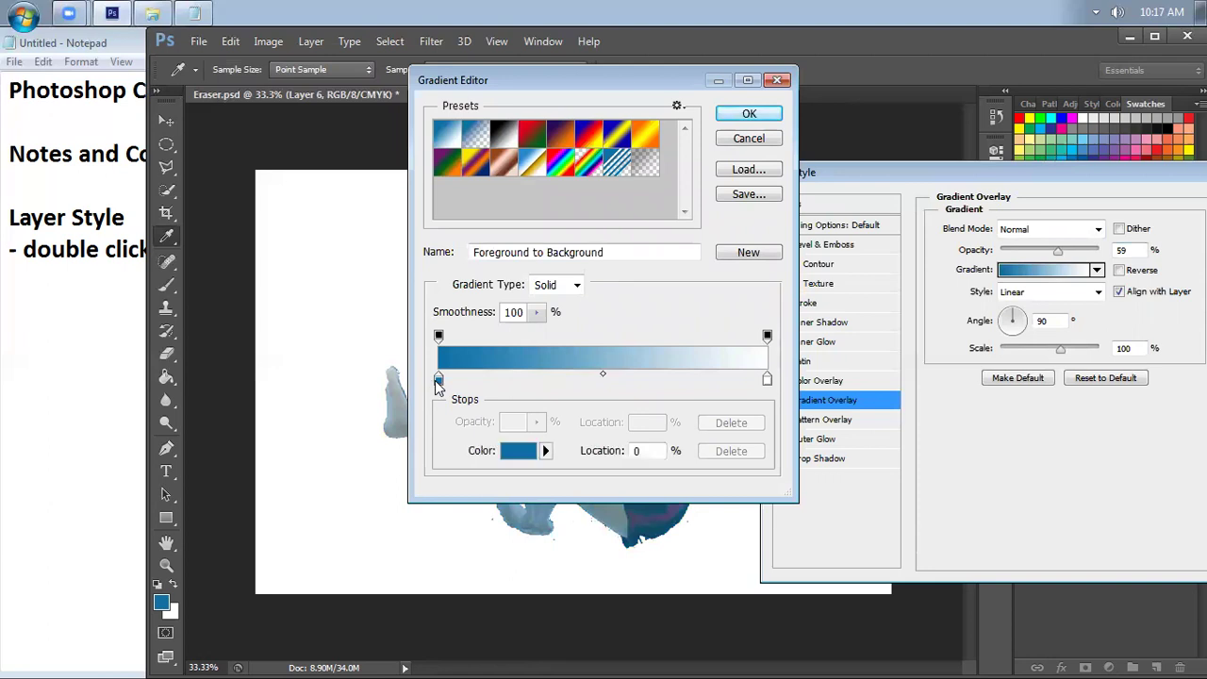
click(437, 381)
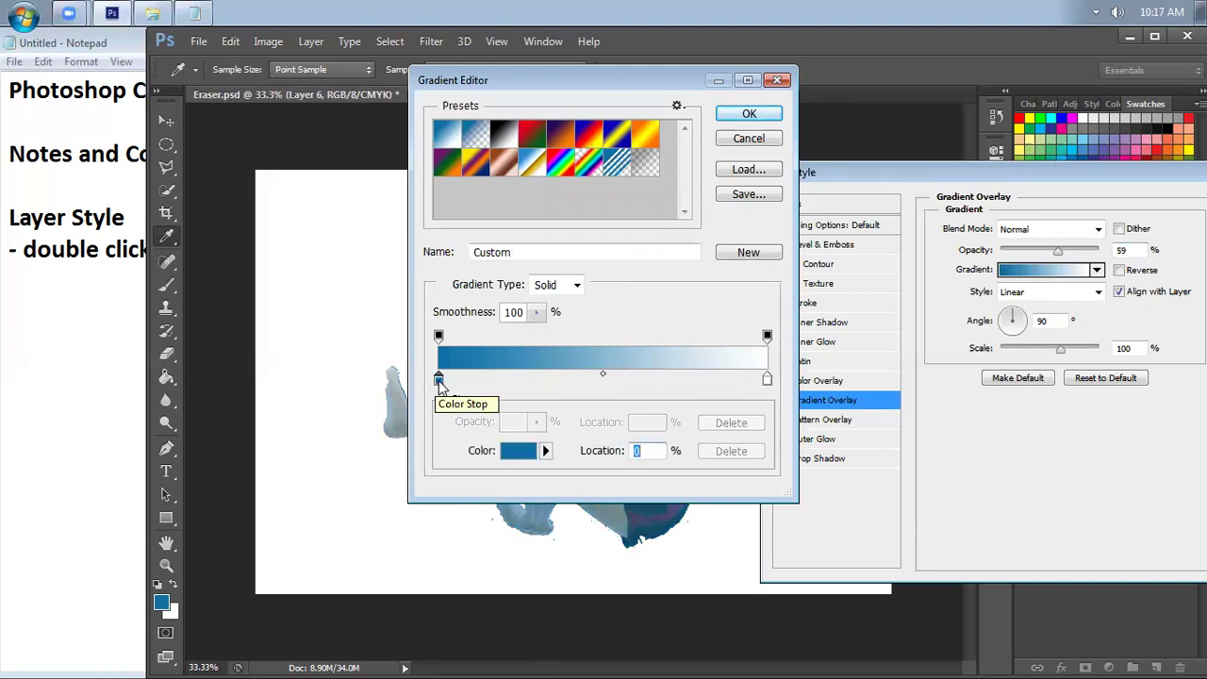
drag(440, 381, 434, 381)
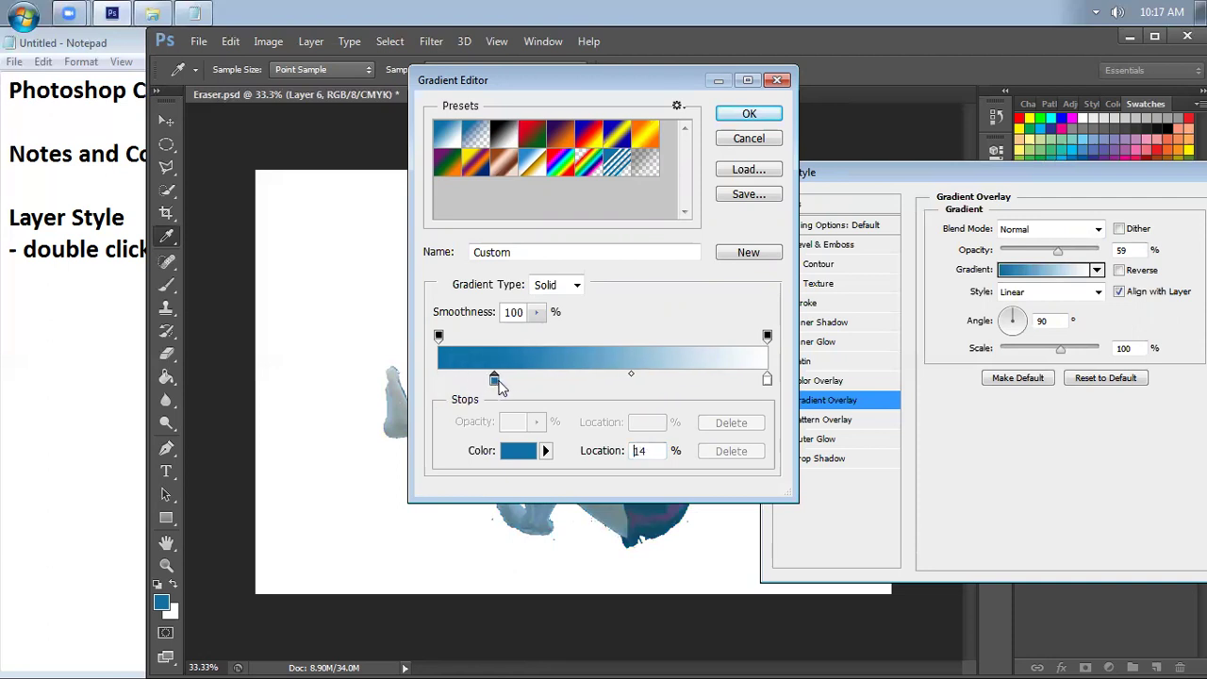
mouse_move(438, 337)
mouse_down()
mouse_move(499, 338)
mouse_move(373, 343)
mouse_up()
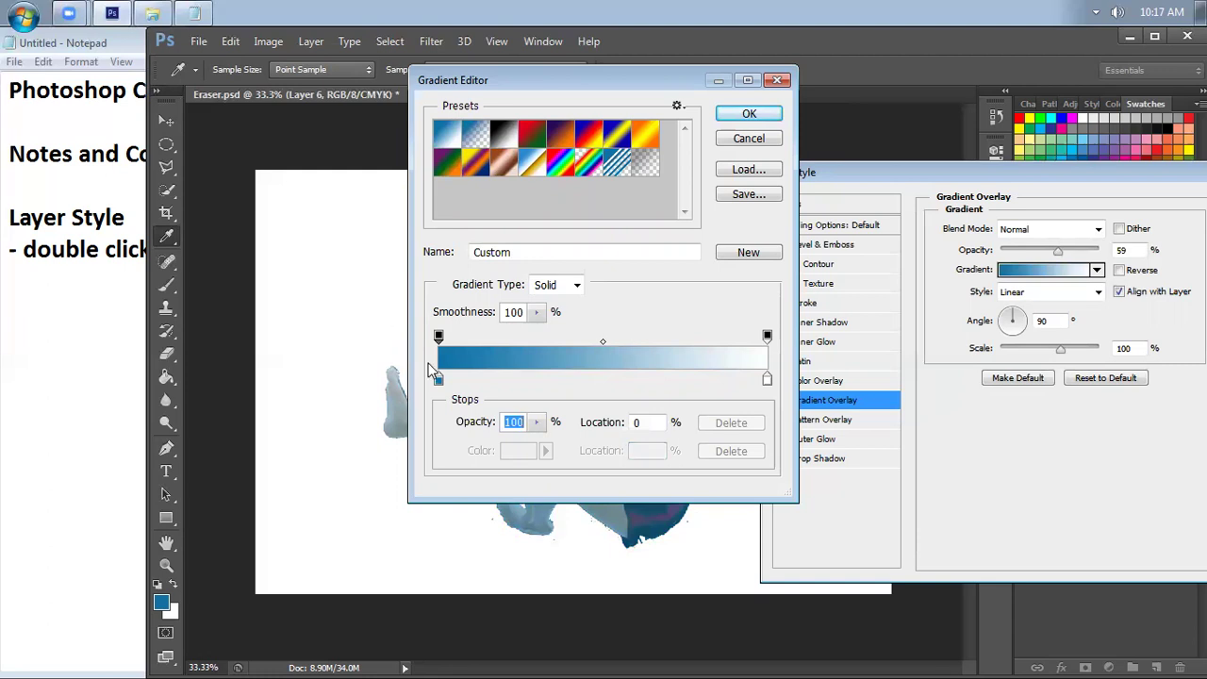
mouse_move(439, 381)
mouse_down()
mouse_move(523, 380)
mouse_move(440, 378)
mouse_up()
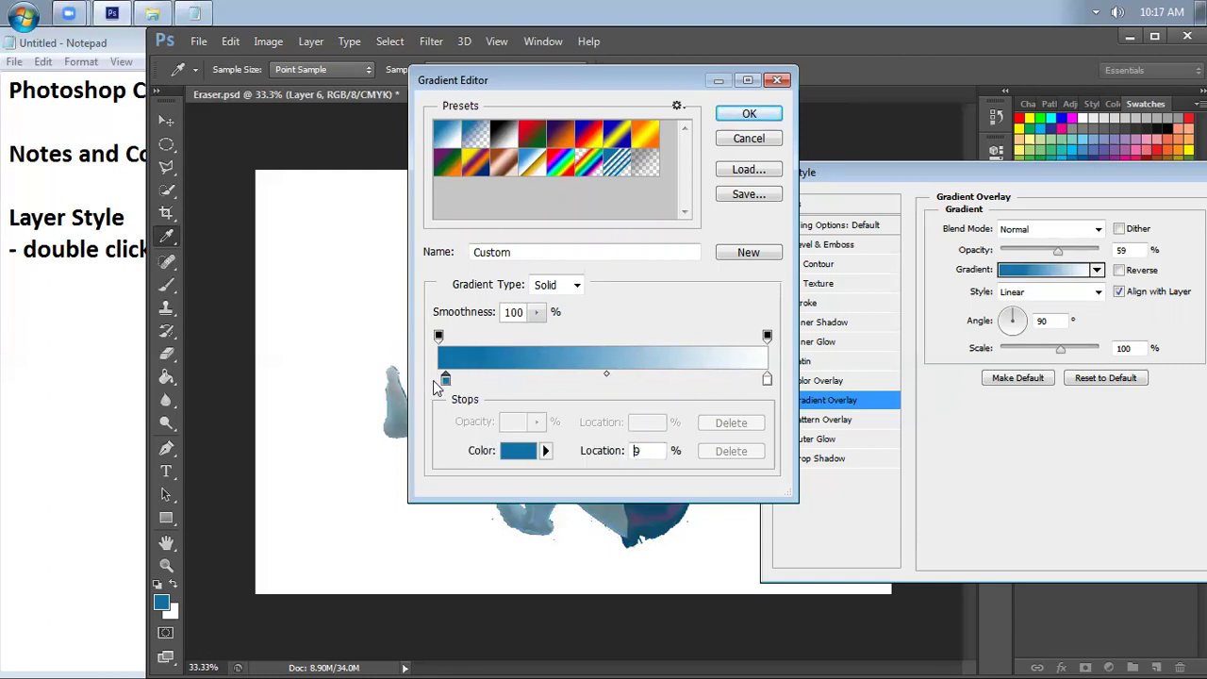
drag(768, 378, 579, 381)
key(ctrl+z)
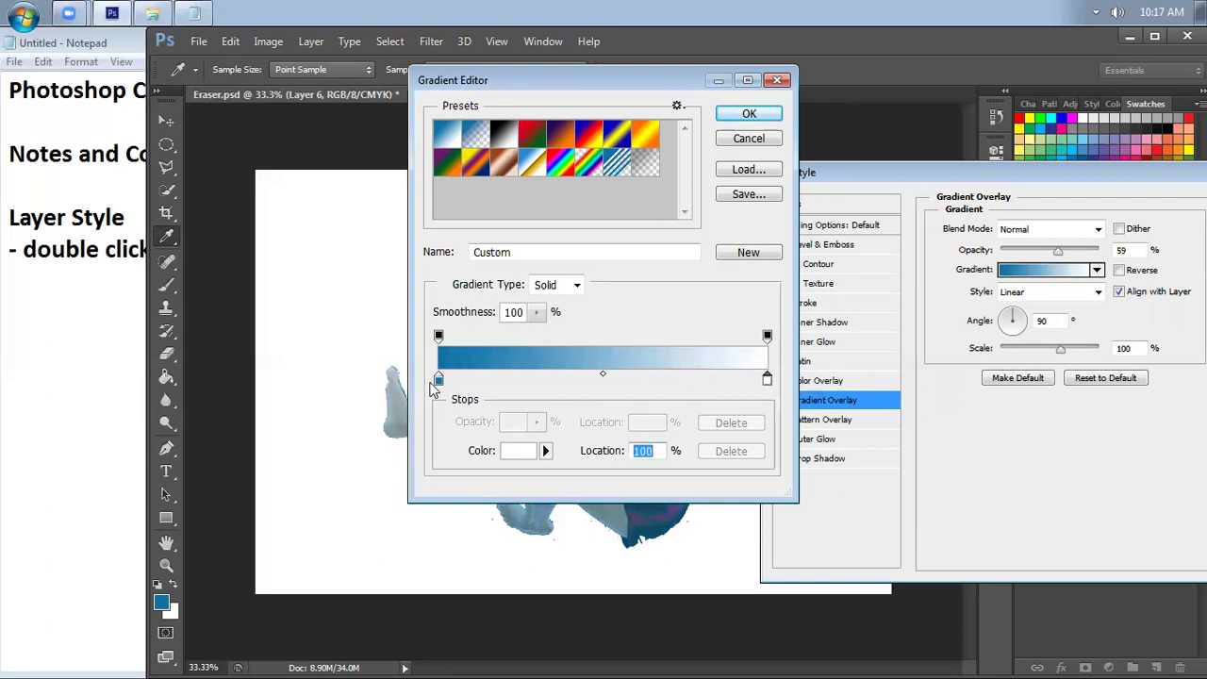
mouse_move(440, 380)
mouse_down()
mouse_move(479, 378)
mouse_move(409, 387)
mouse_up()
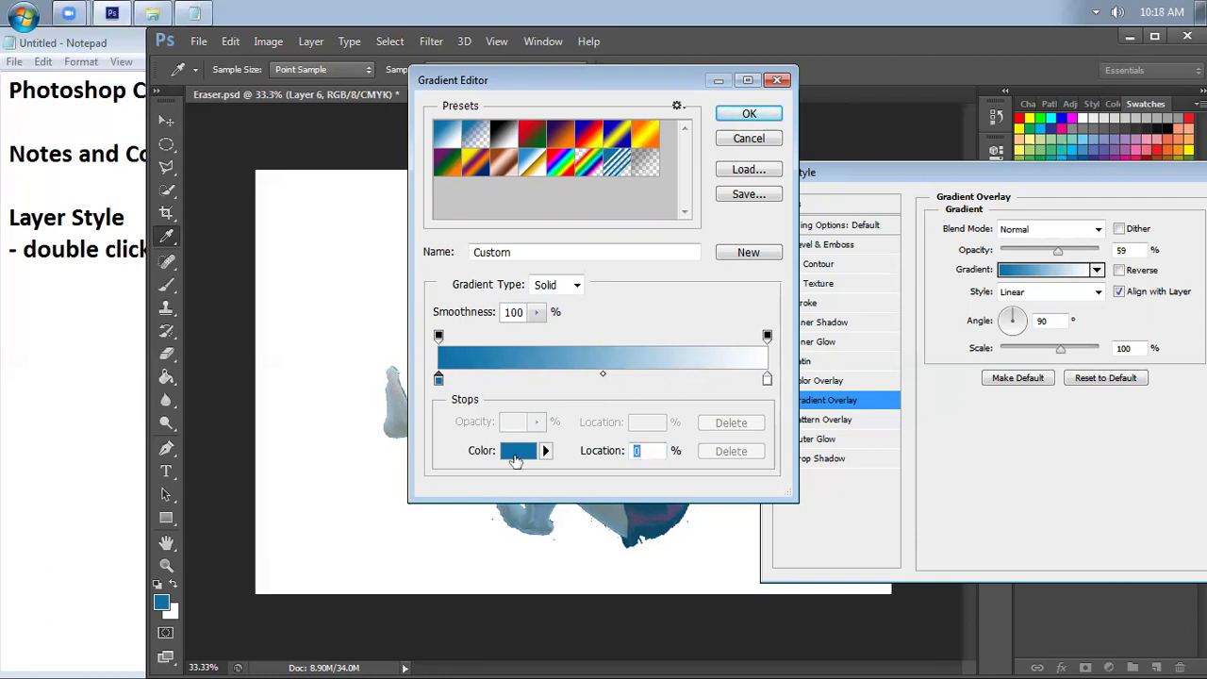
Make the left colour stop dark navy and apply the navy-to-white gradient
click(518, 451)
click(571, 333)
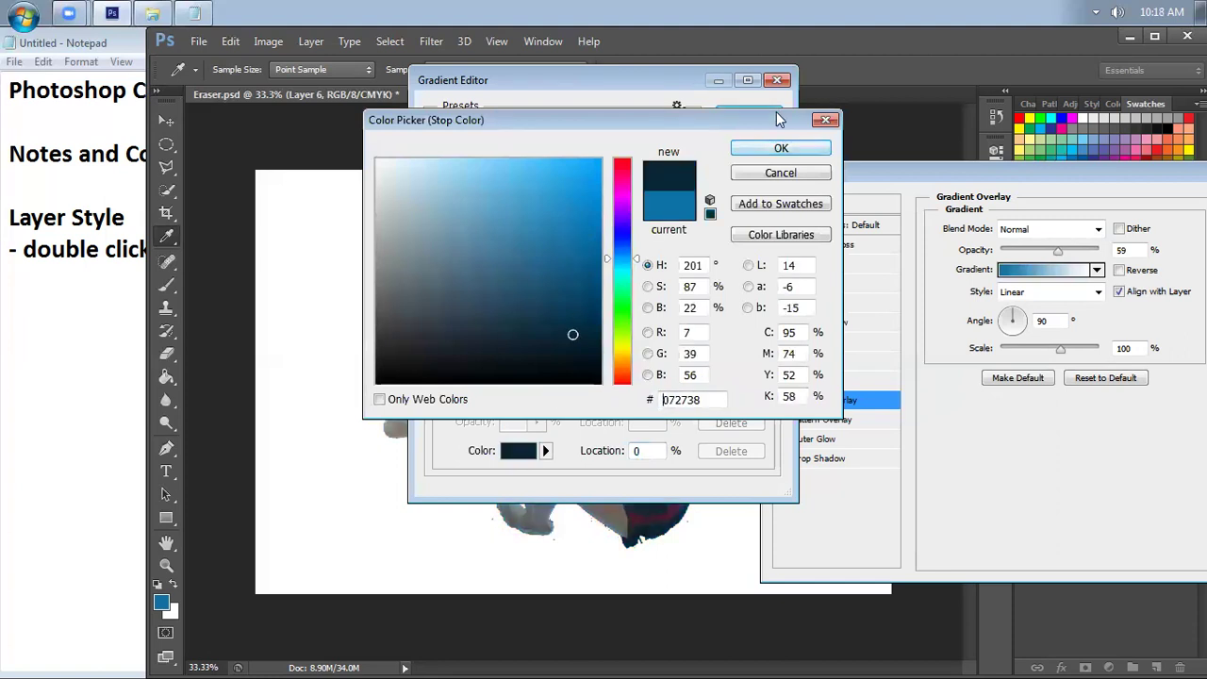
click(781, 148)
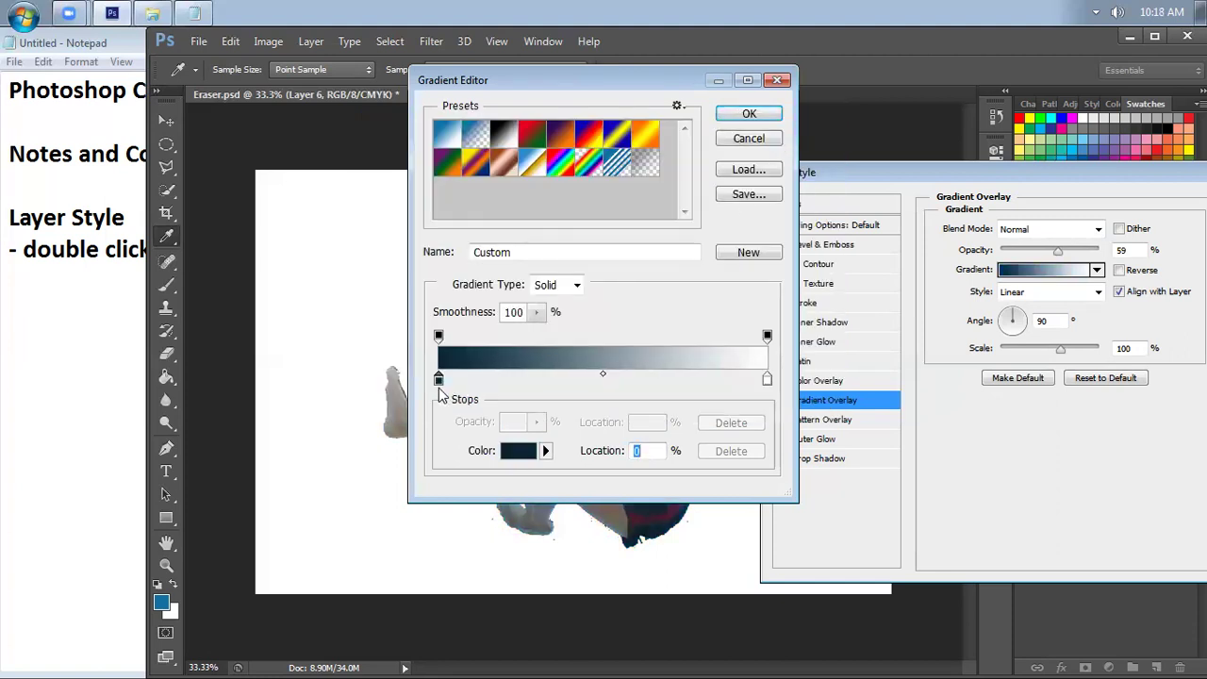
click(760, 115)
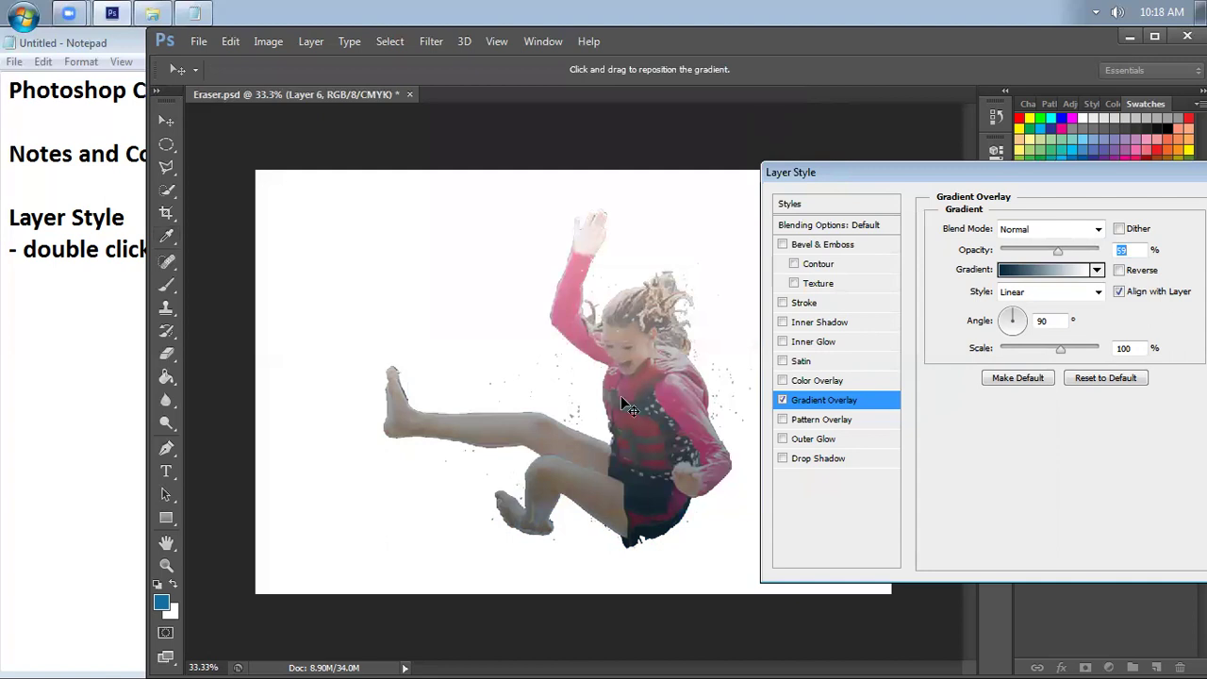
Try the gradient overlay at 100% opacity, a 135° angle and 56% scale
drag(1057, 251, 1176, 258)
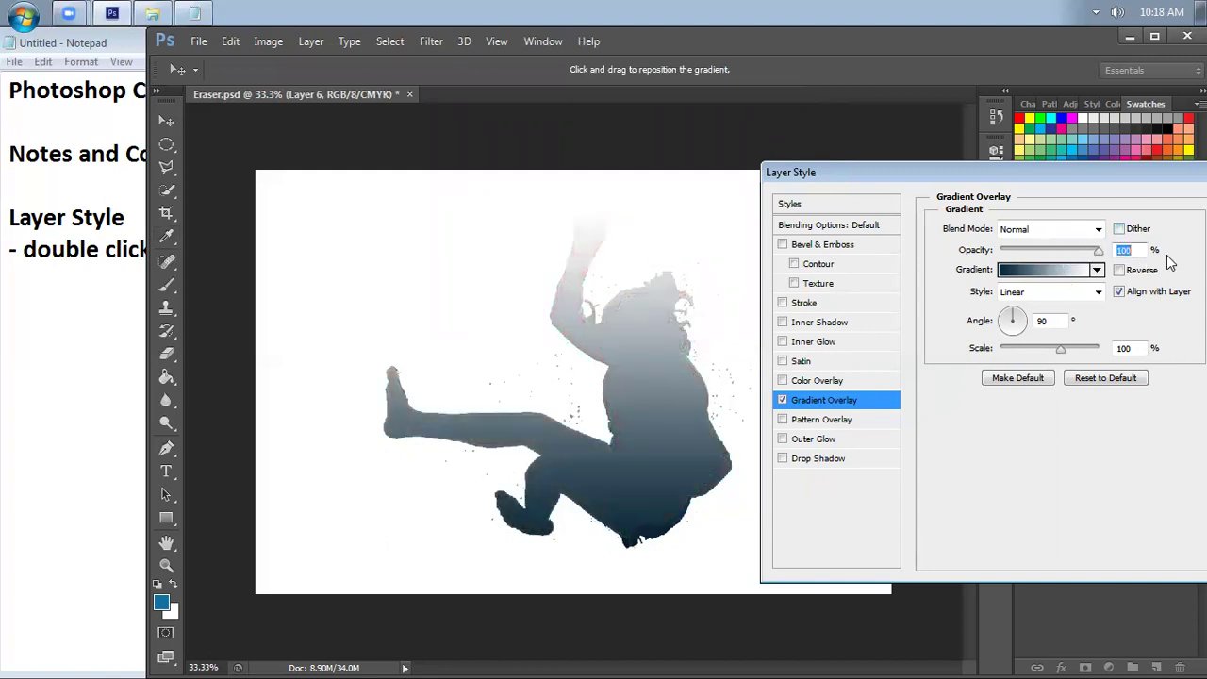
mouse_move(1017, 324)
mouse_down()
mouse_move(1007, 322)
mouse_move(1022, 314)
mouse_move(1025, 327)
mouse_move(1010, 332)
mouse_up()
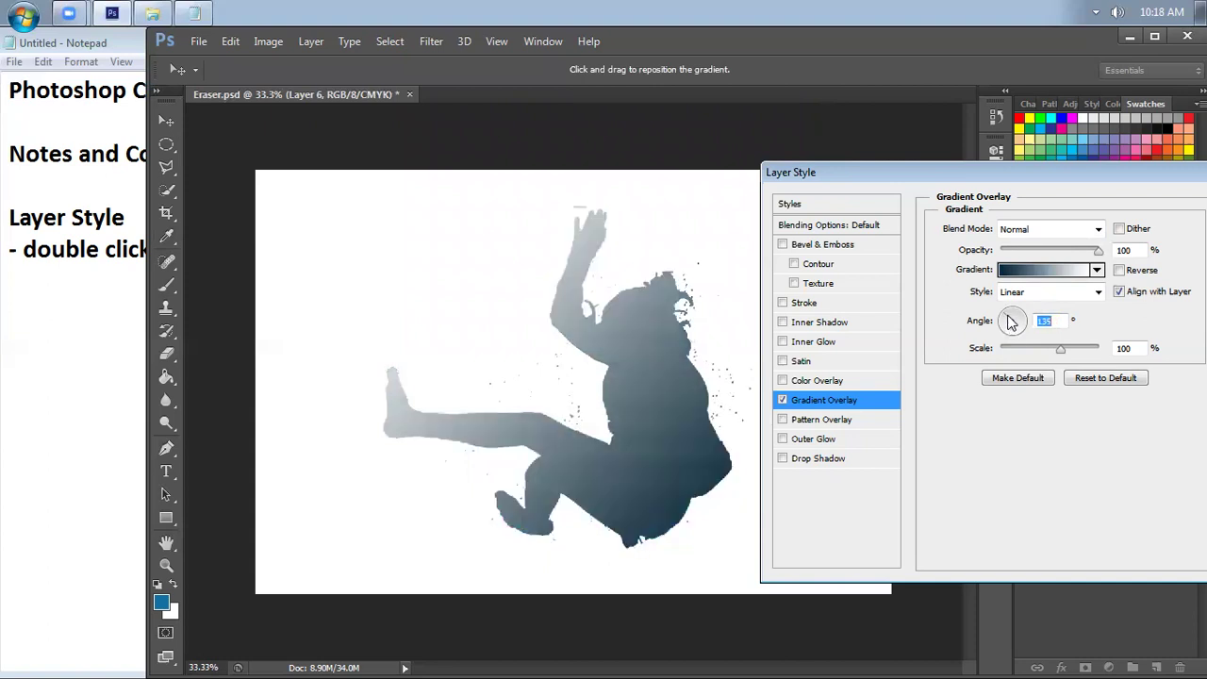
mouse_move(1063, 353)
mouse_down()
mouse_move(1012, 355)
mouse_move(1097, 355)
mouse_move(1030, 356)
mouse_up()
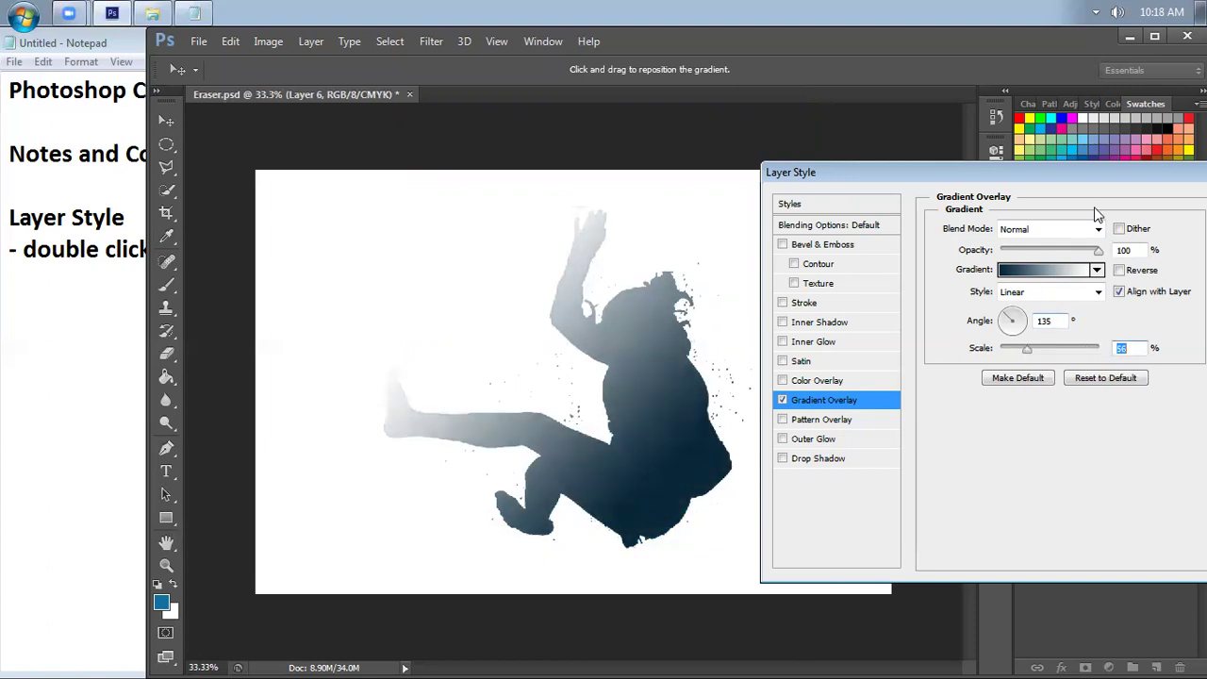
Enable Pattern Overlay and preview the rainbow, grey, near-white and blue bubbles patterns
click(848, 422)
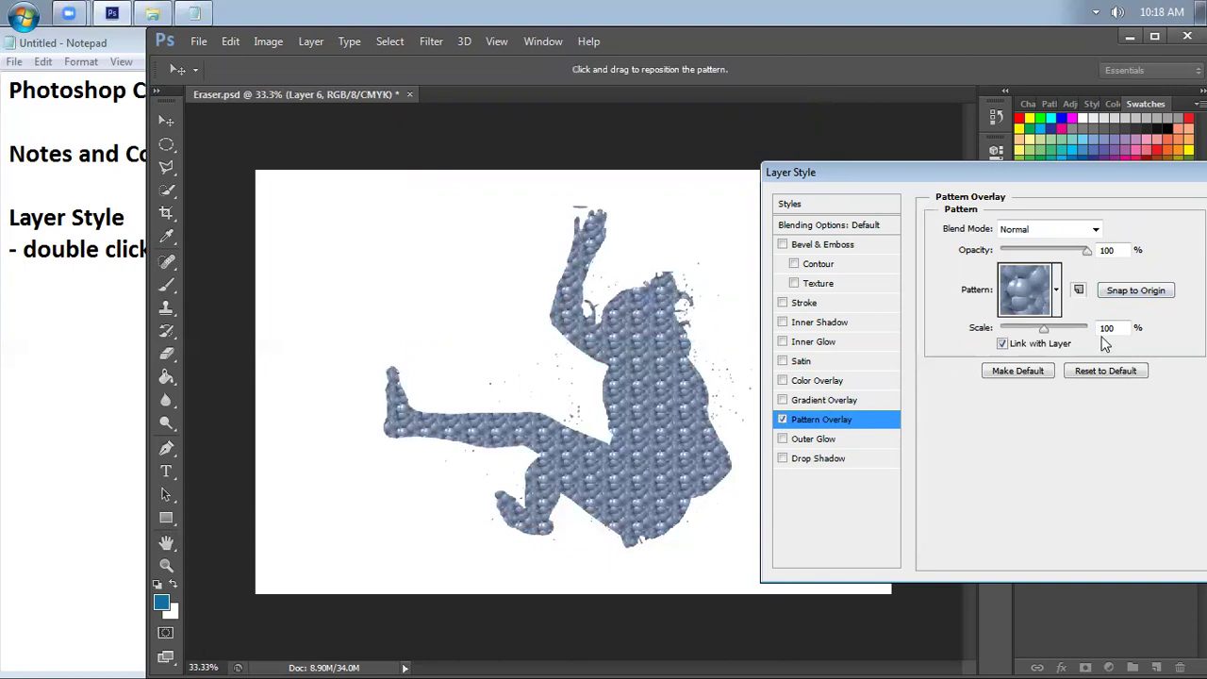
click(1057, 285)
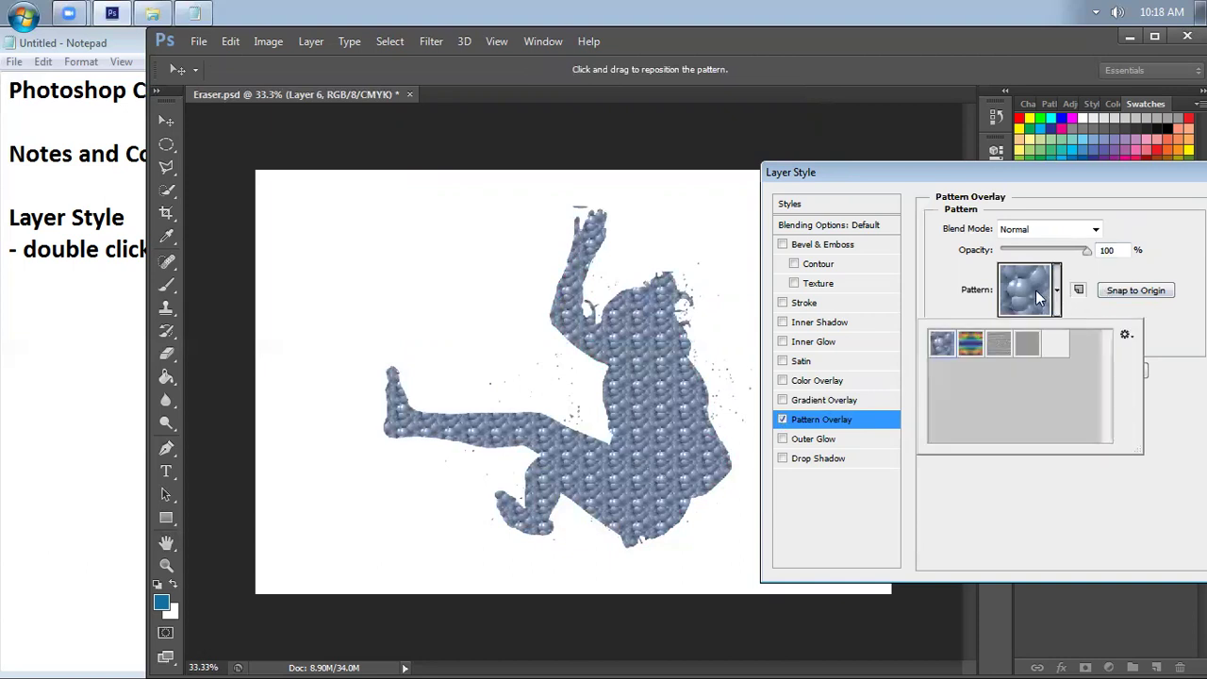
click(1035, 289)
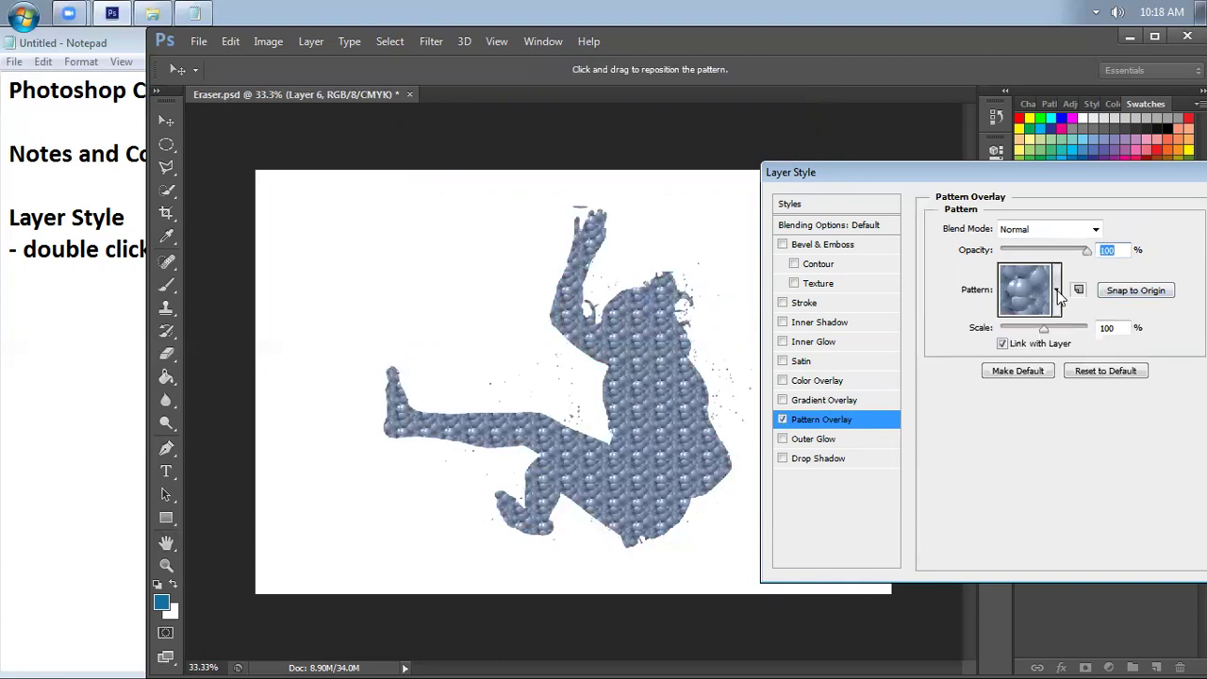
click(1057, 293)
click(969, 346)
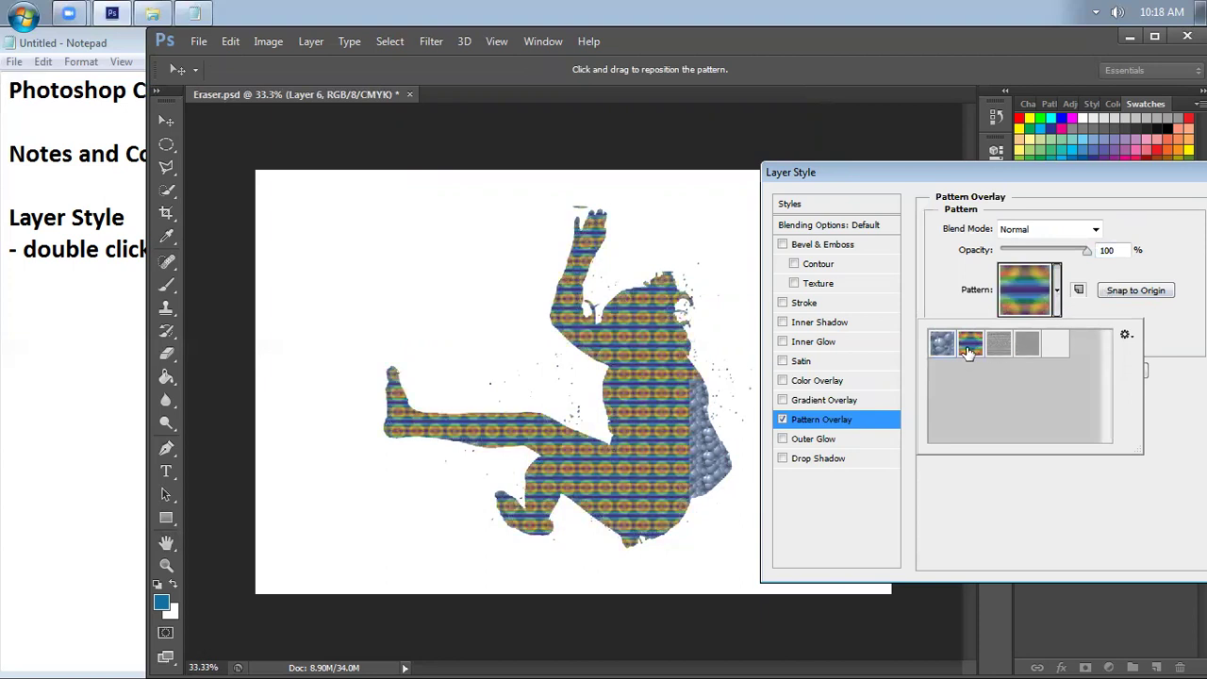
click(998, 345)
click(1027, 345)
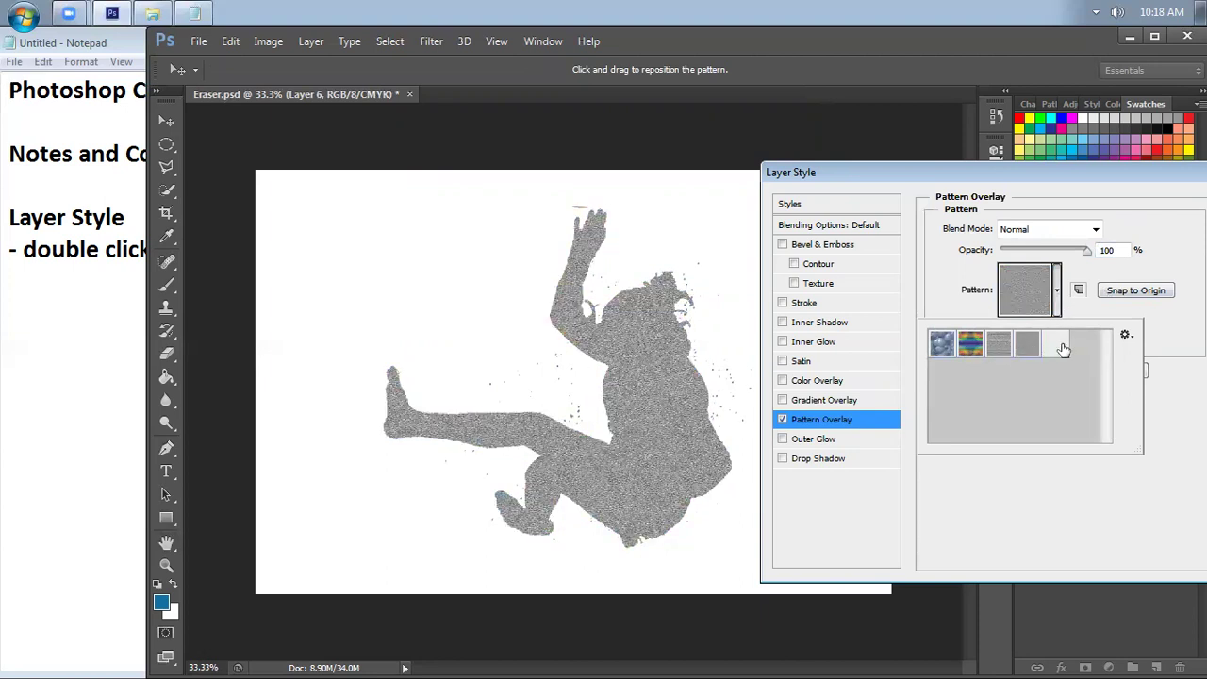
click(1069, 349)
click(1027, 345)
click(998, 345)
click(942, 344)
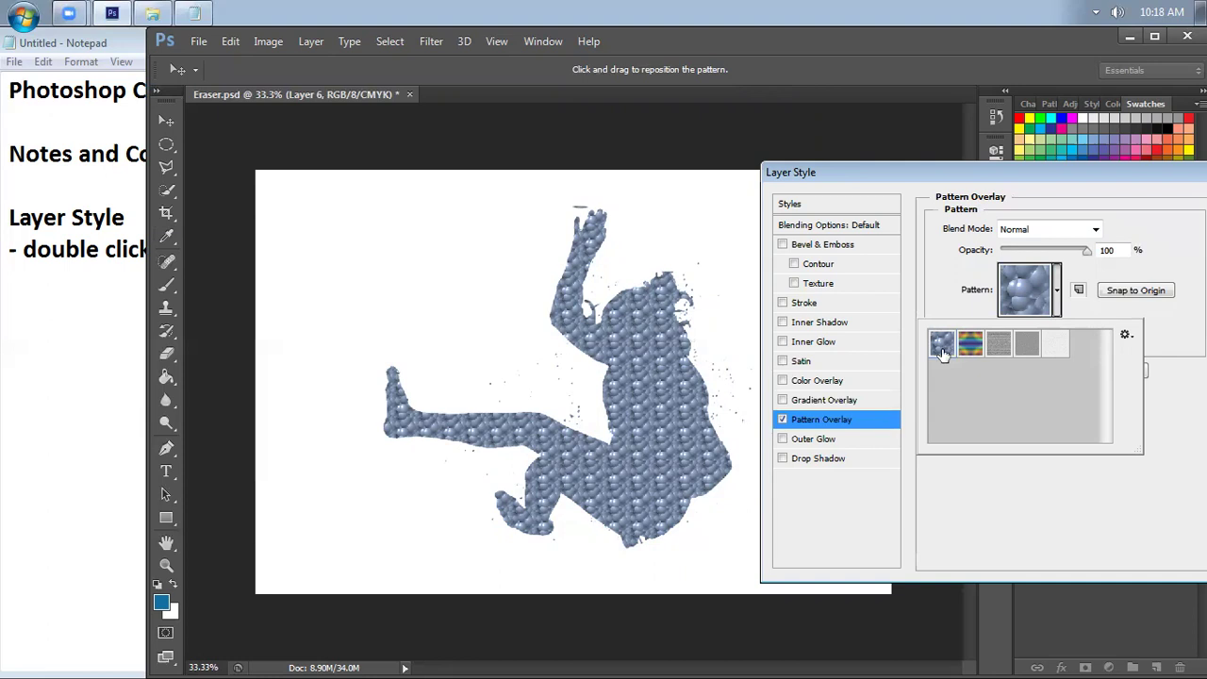
Settle on the blank near-white pattern for the overlay
click(969, 354)
click(1126, 336)
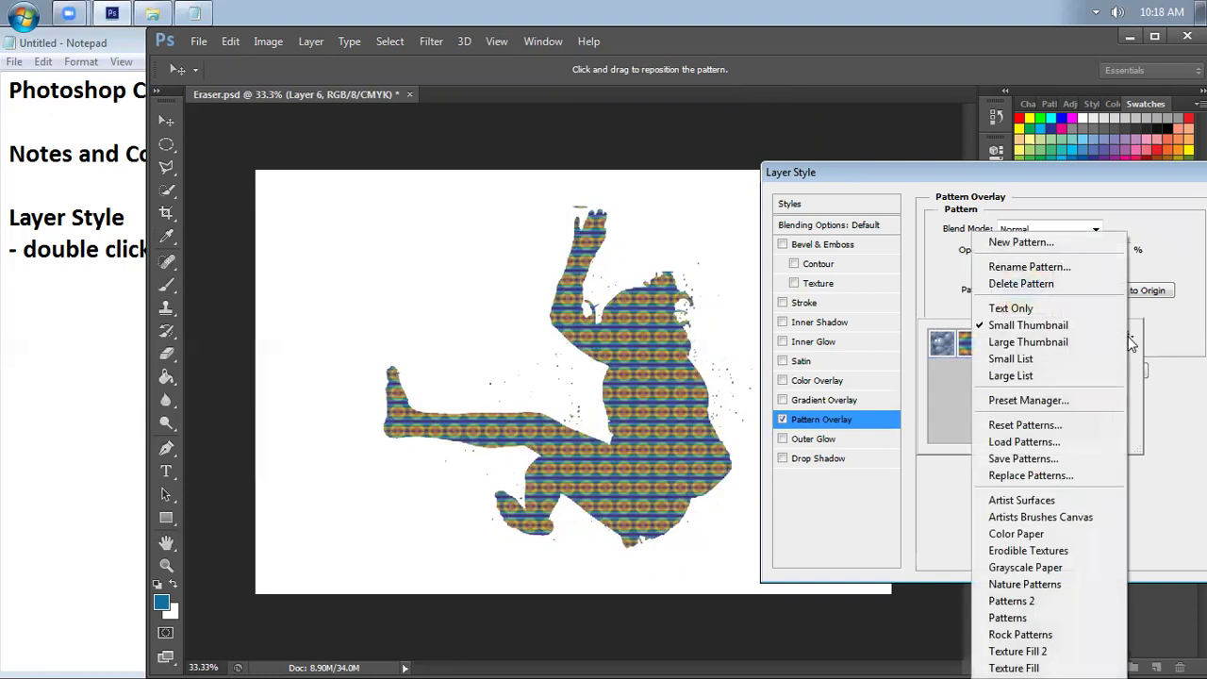
click(965, 406)
click(1054, 345)
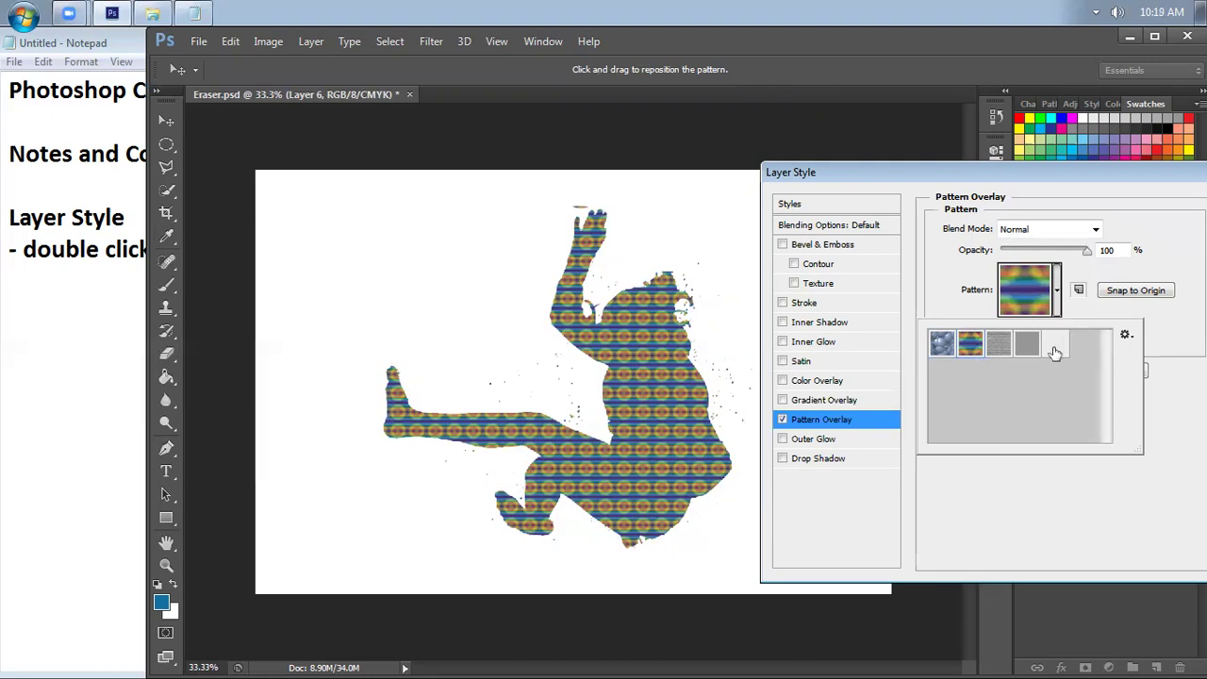
click(1018, 352)
click(1060, 344)
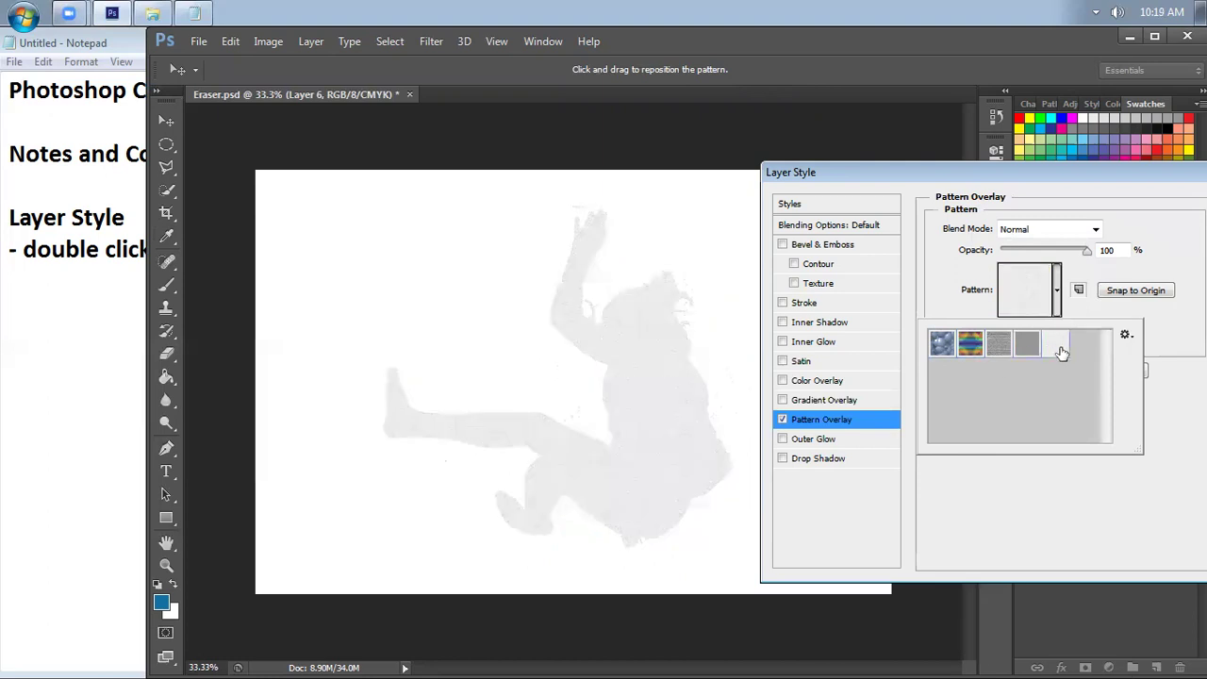
click(1055, 301)
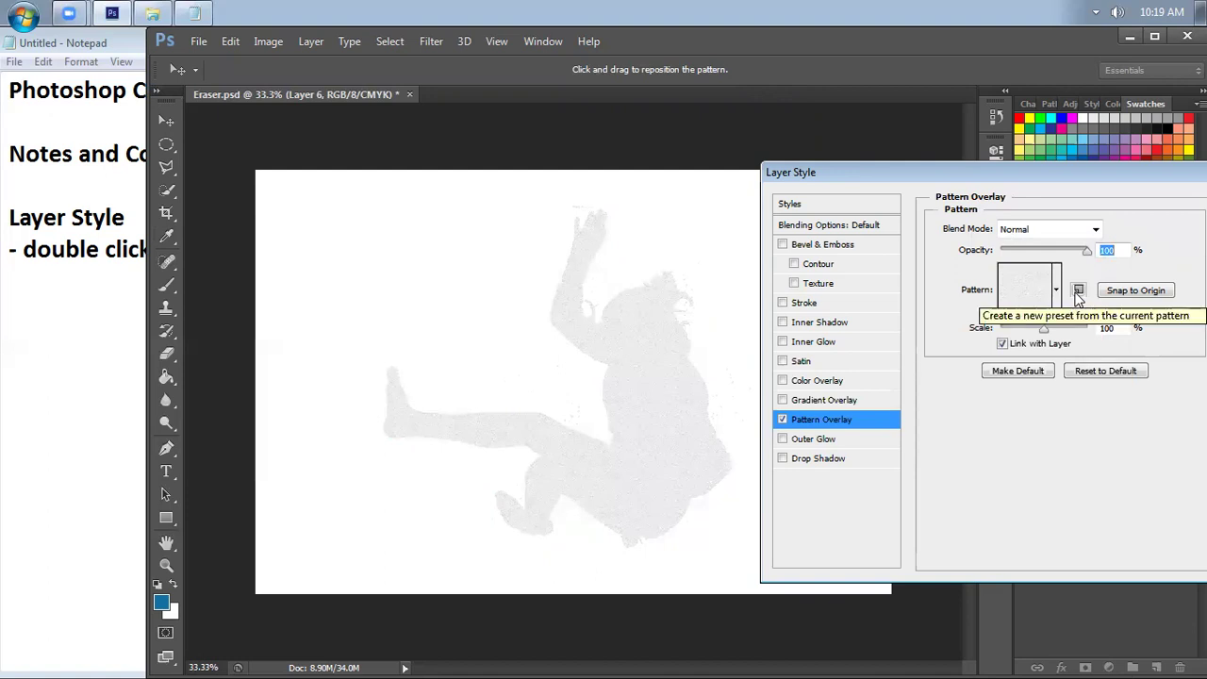
Turn off the pattern overlay and add a bright yellow Outer Glow
click(782, 420)
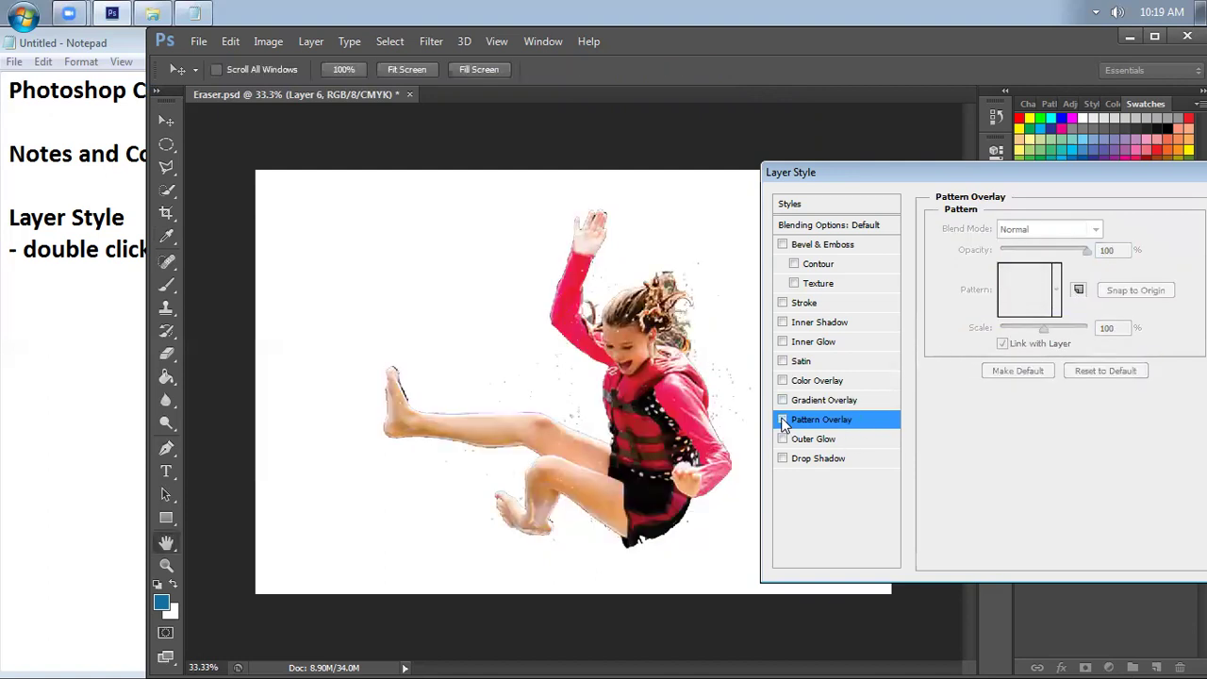
click(852, 441)
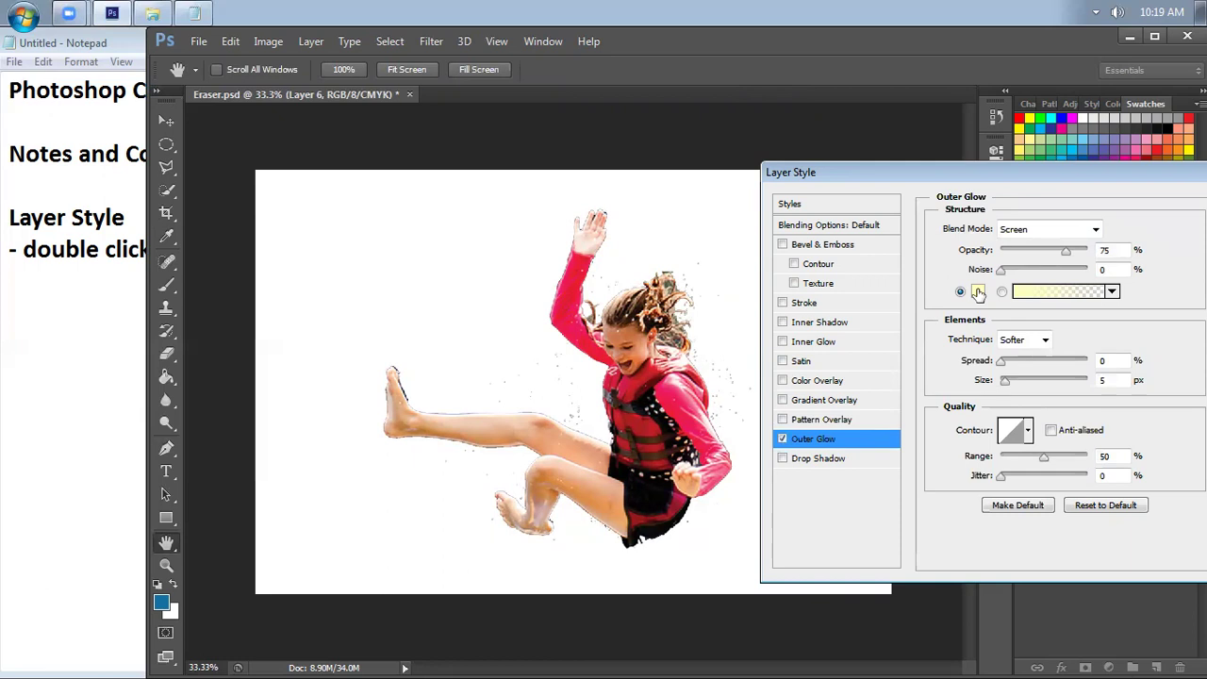
click(978, 292)
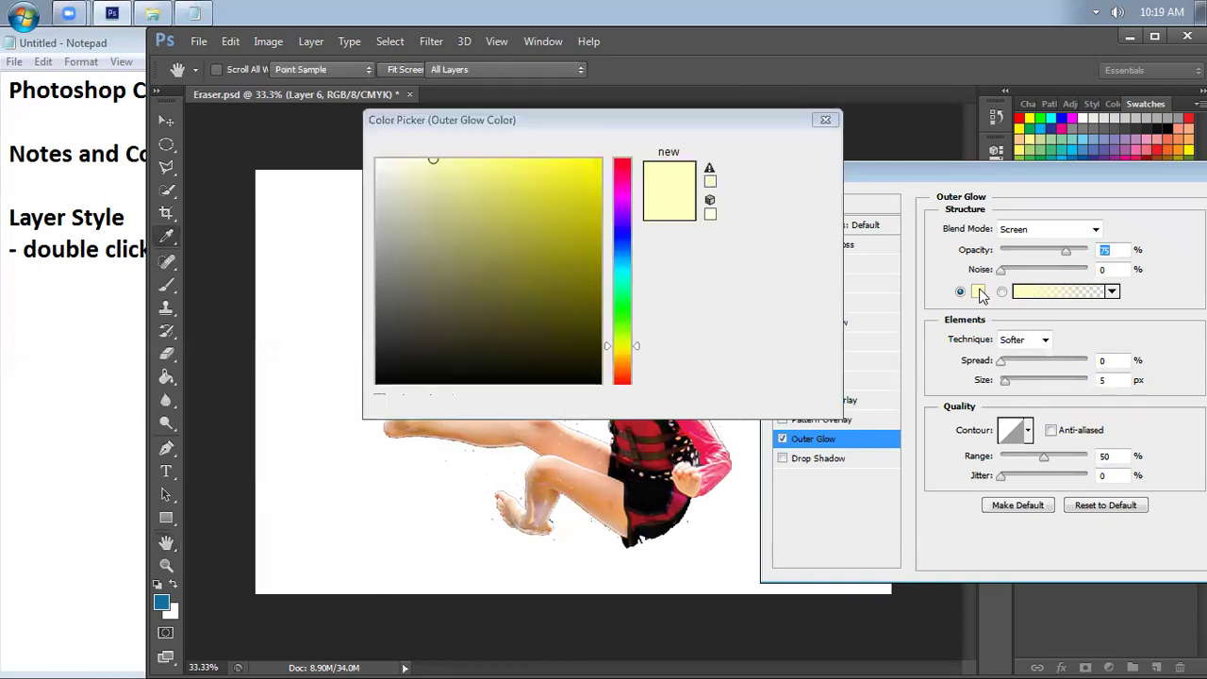
click(587, 368)
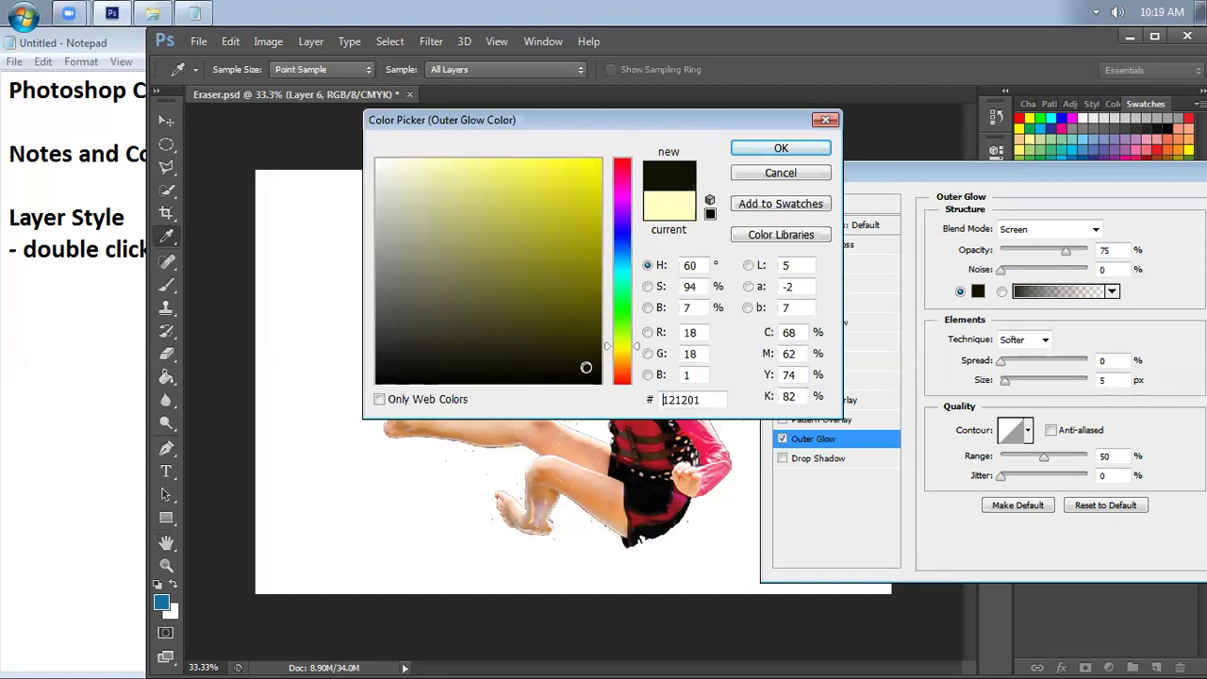
click(575, 341)
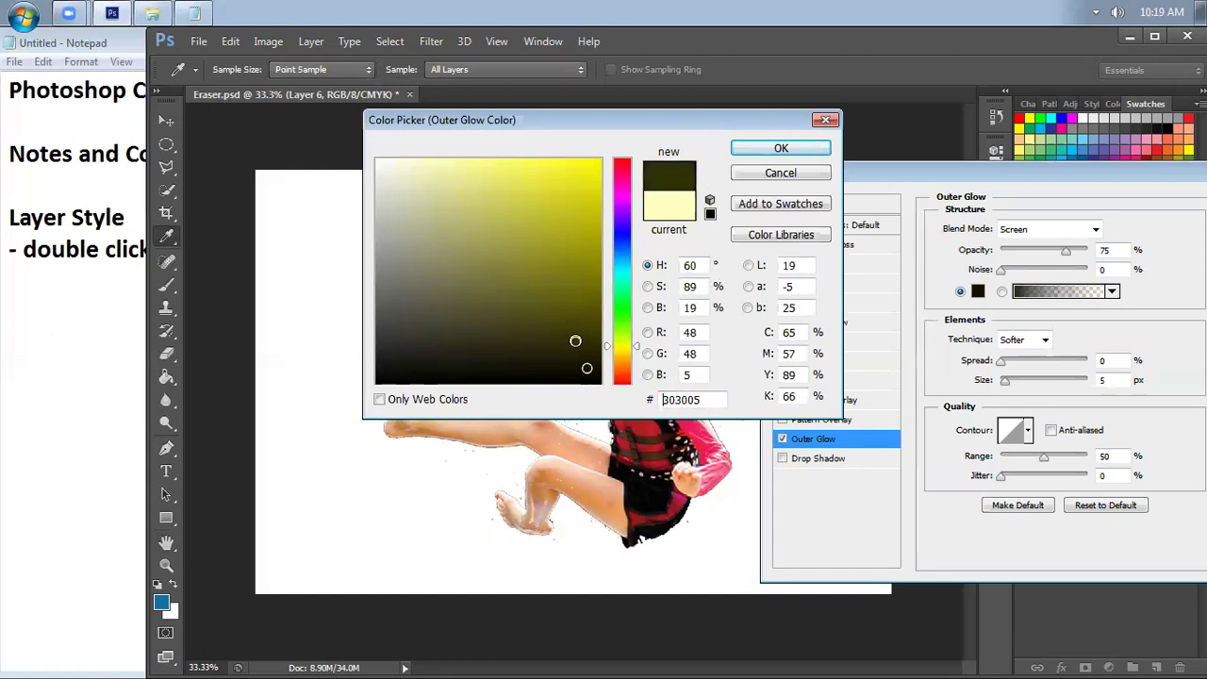
click(592, 161)
click(781, 148)
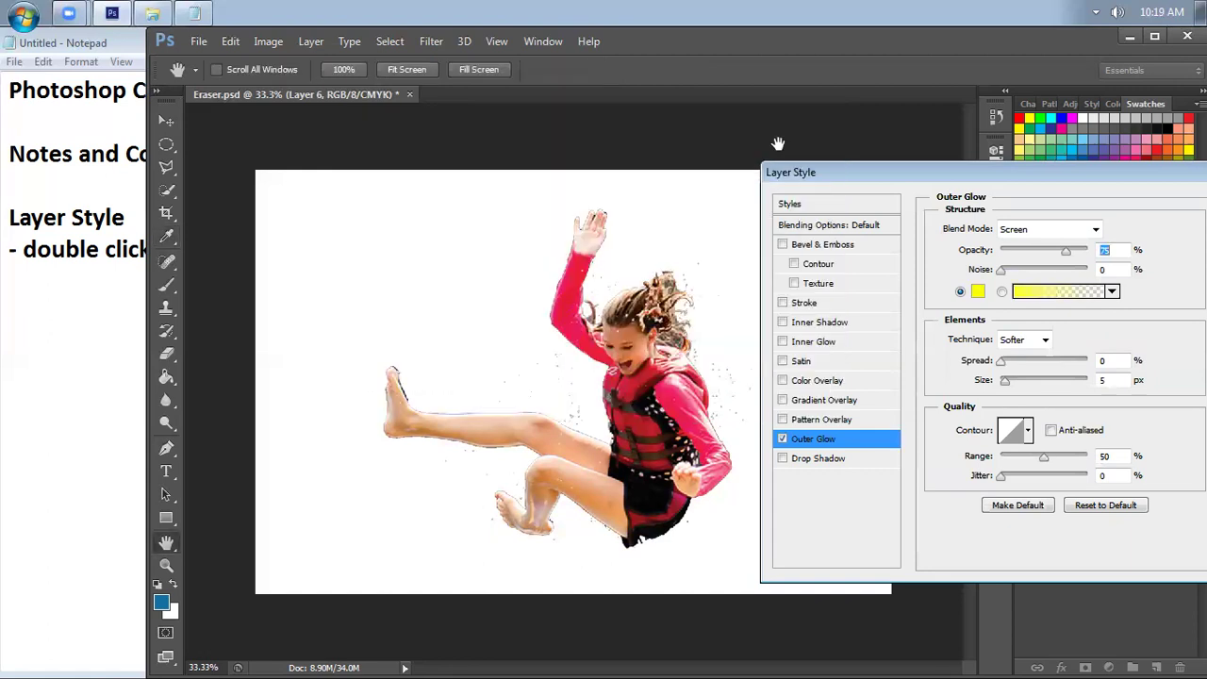
Set the outer glow to 100% opacity, spread 81, size 204 and noise 41
mouse_move(1003, 386)
mouse_down()
mouse_move(1028, 384)
mouse_move(1023, 362)
mouse_up()
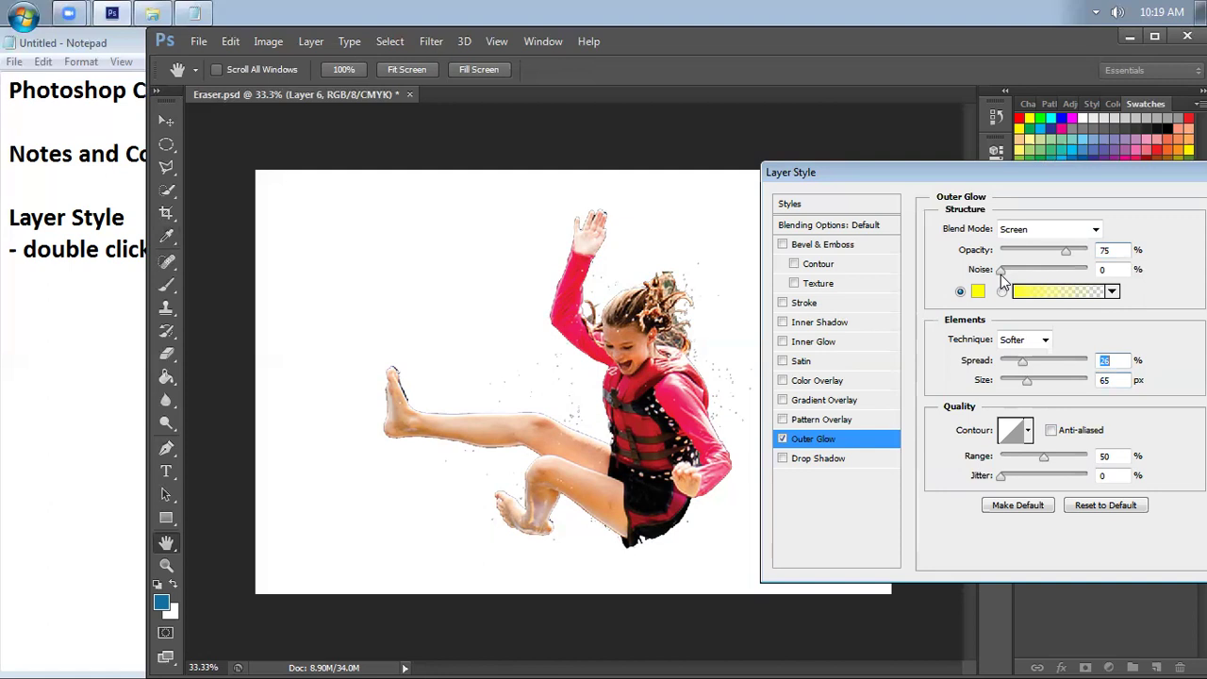
drag(1066, 251, 1089, 251)
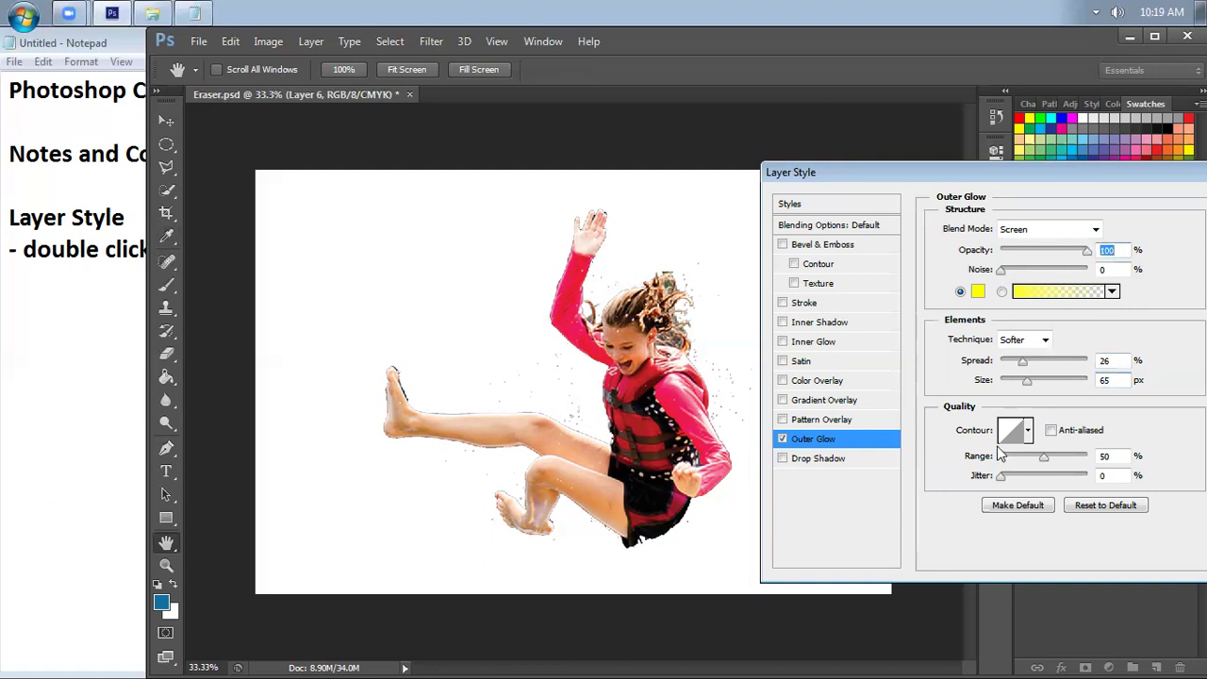
mouse_move(1022, 362)
mouse_down()
mouse_move(1071, 382)
mouse_move(1073, 362)
mouse_up()
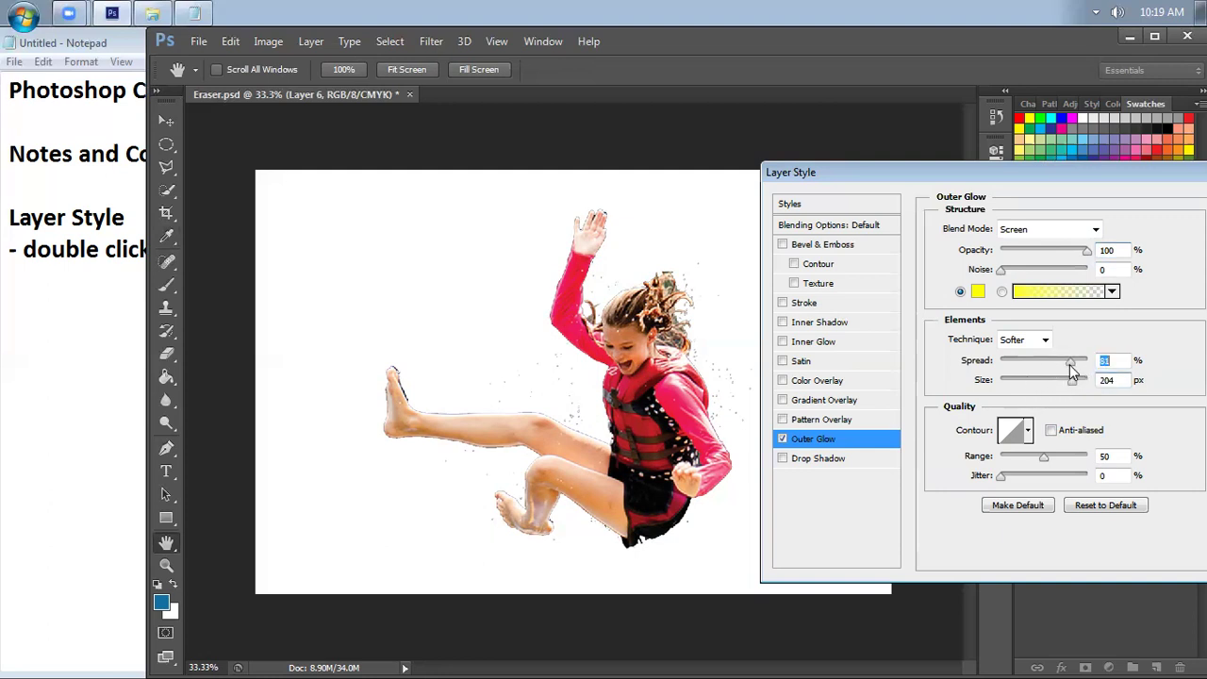
drag(1002, 272, 1037, 280)
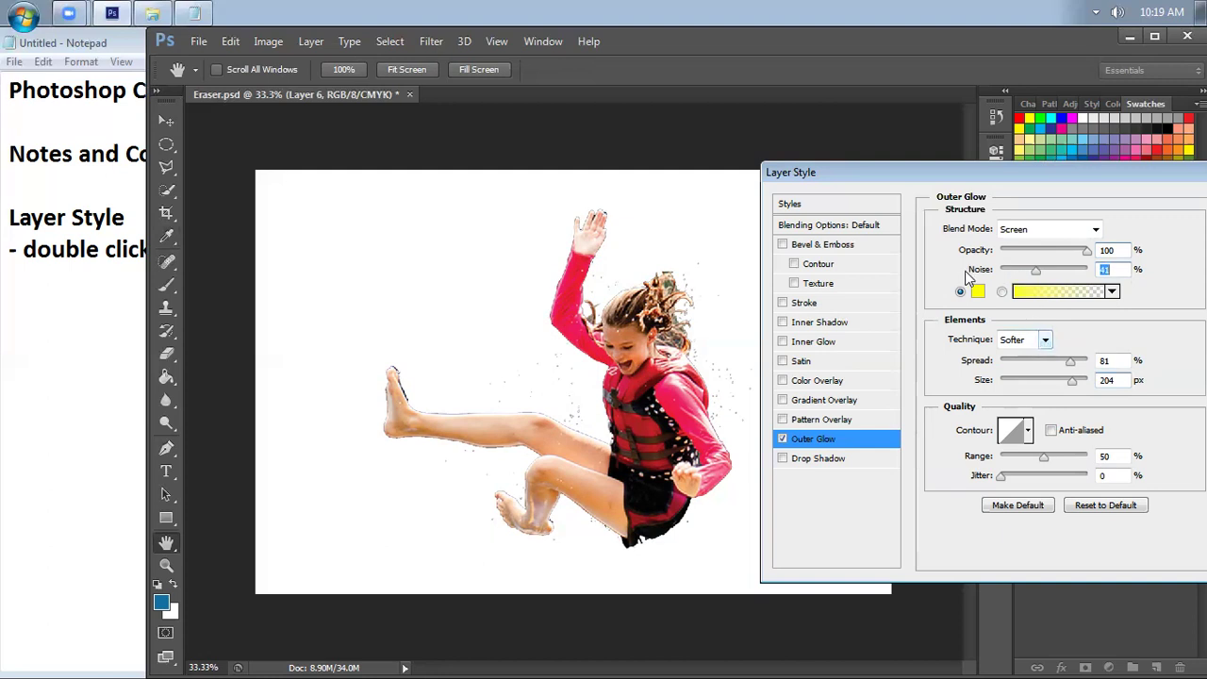
Switch the outer glow to a solid near-black colour
click(1028, 294)
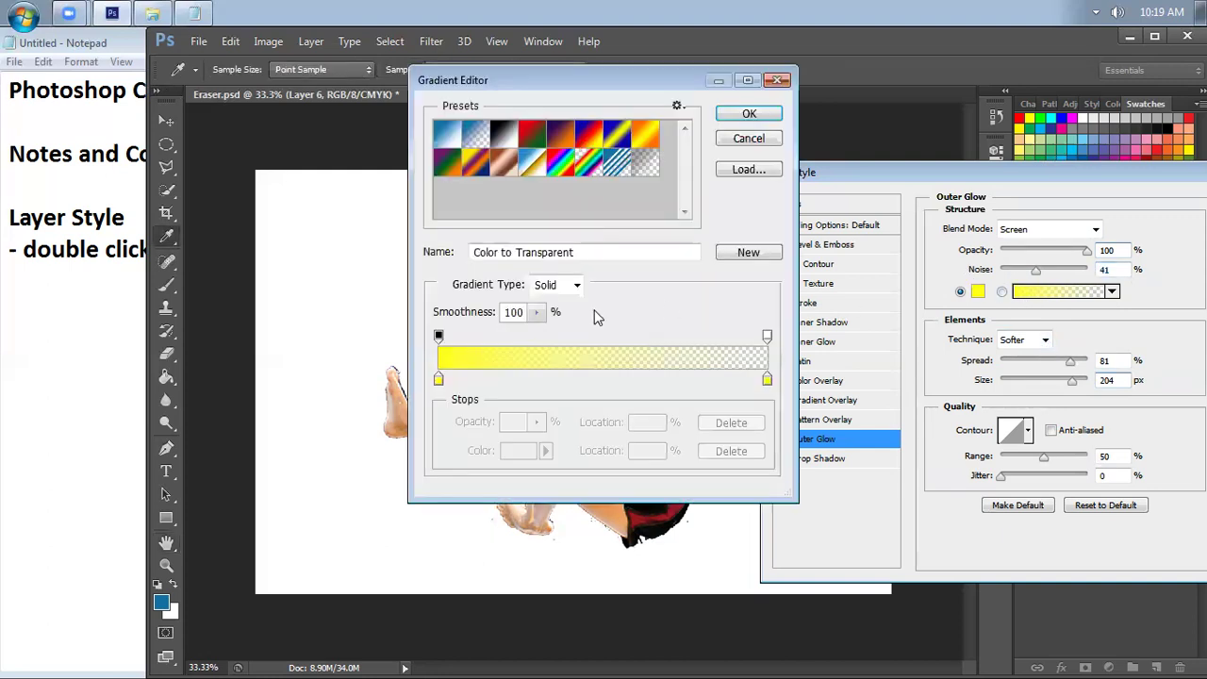
click(775, 79)
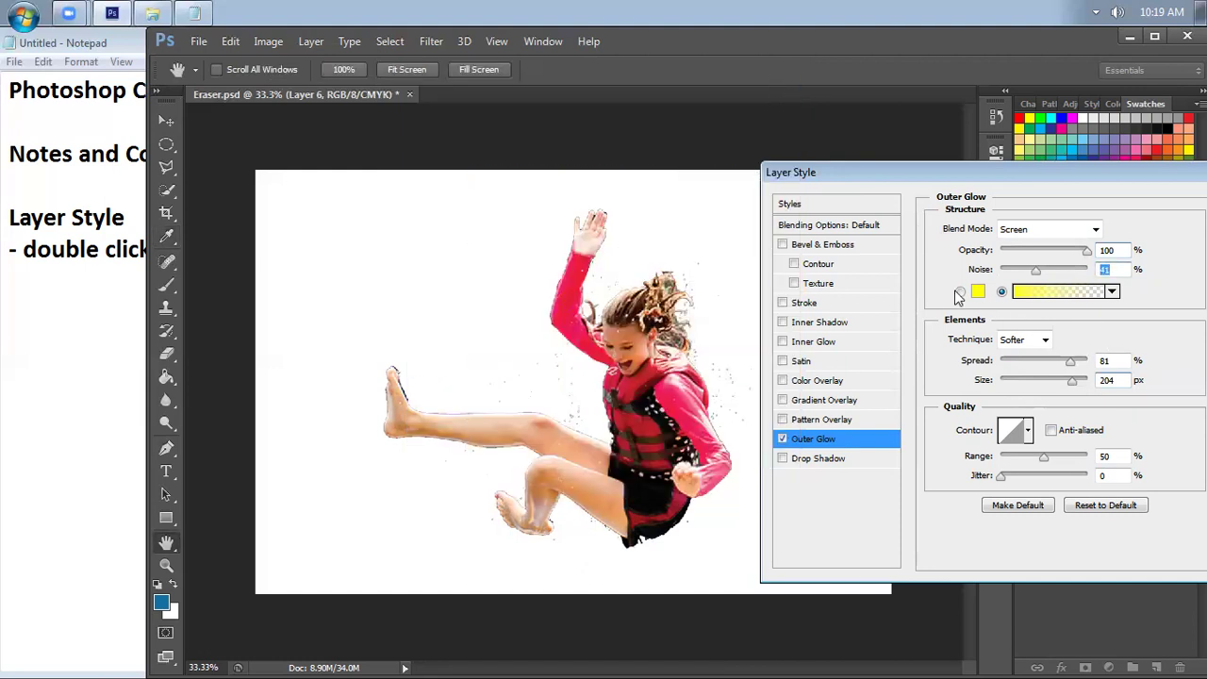
click(960, 293)
click(977, 292)
click(553, 364)
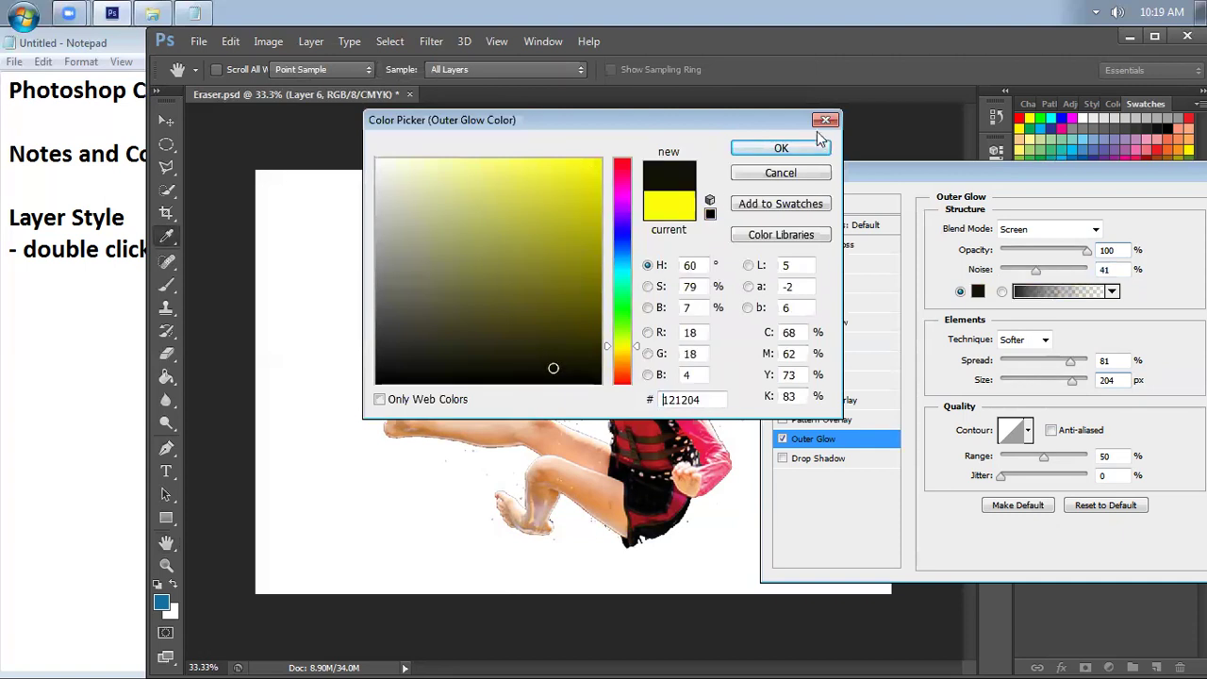
click(792, 146)
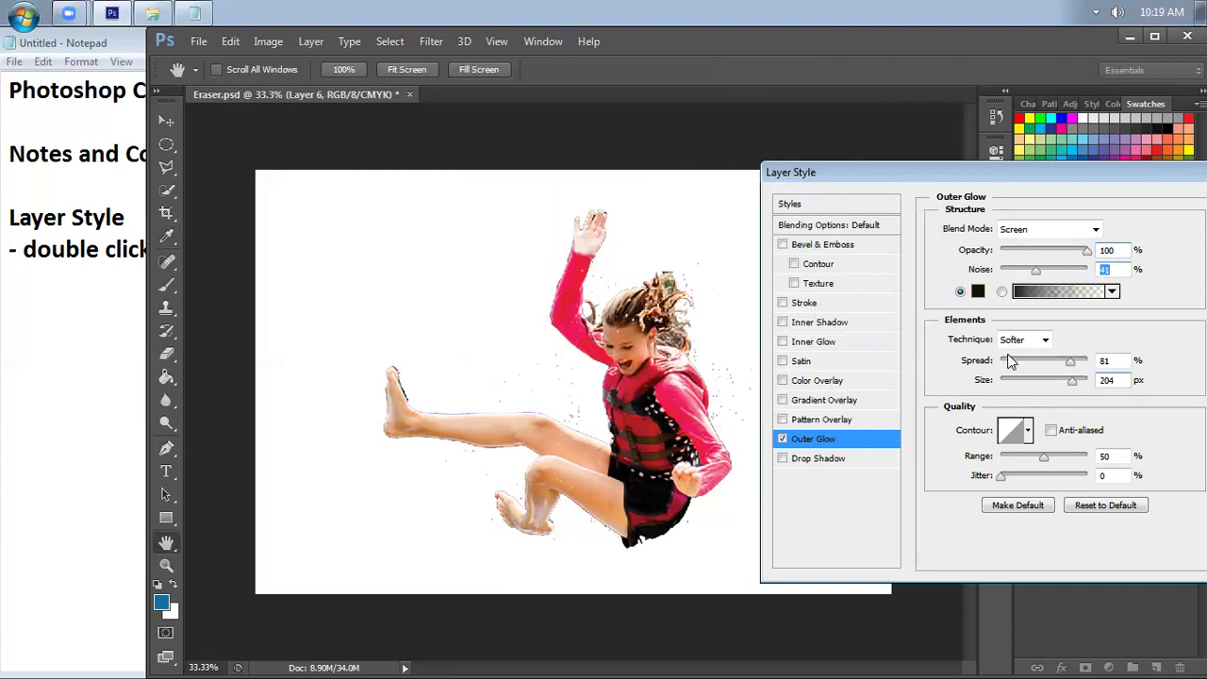
Set the black glow to noise 100, spread 0, size 0, range 52 and jitter 59
drag(1070, 366, 1080, 368)
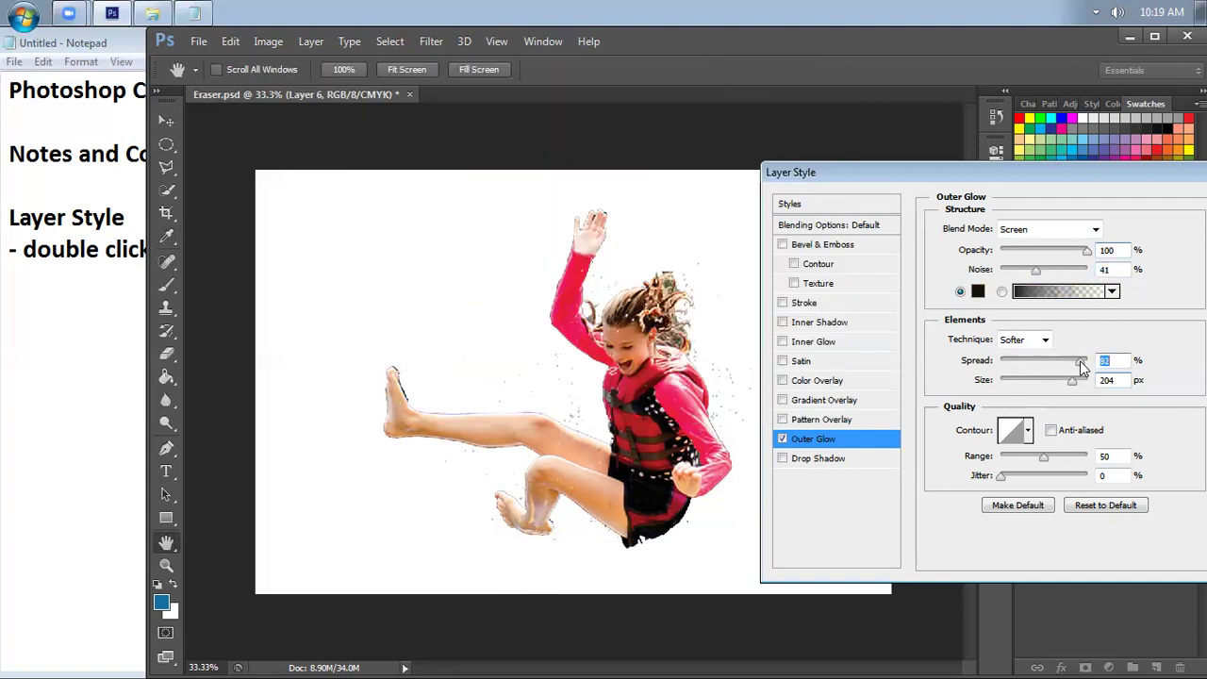
click(780, 437)
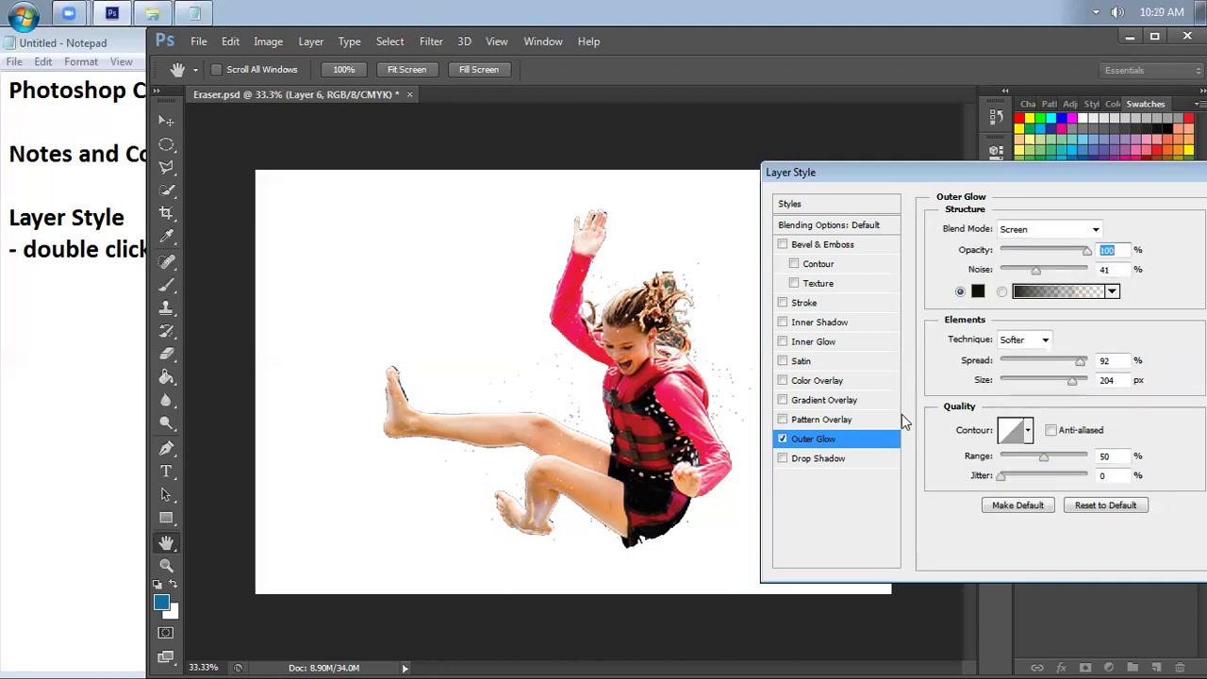
drag(1001, 476, 1033, 476)
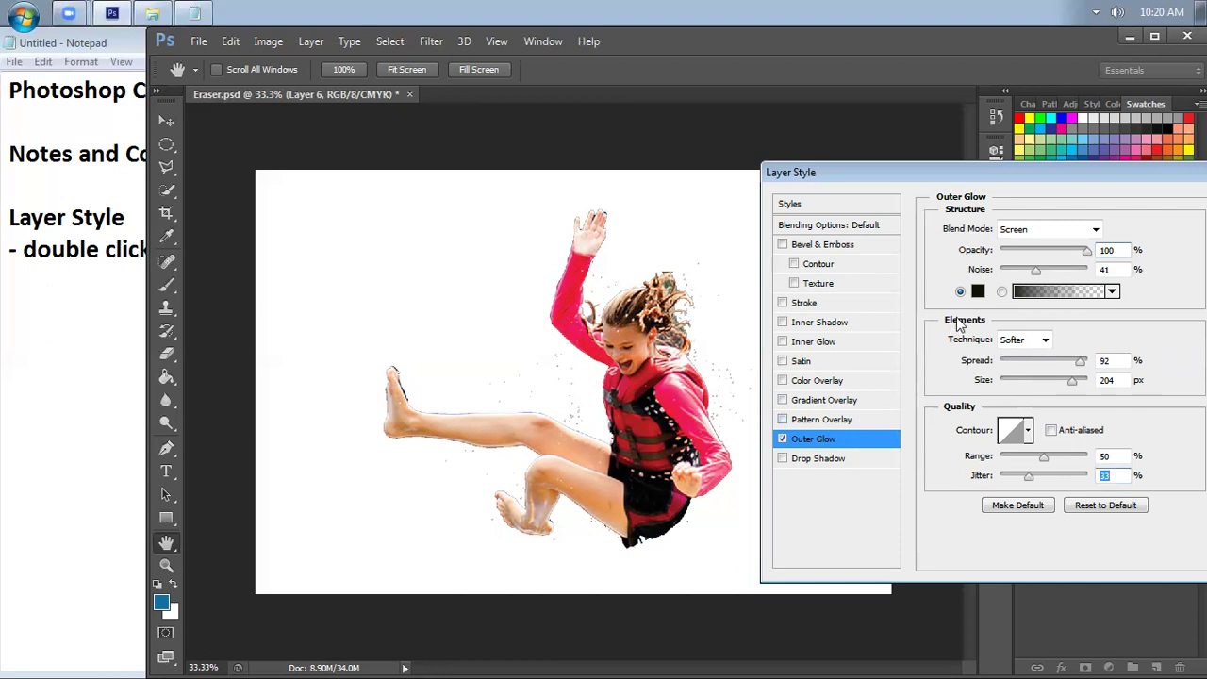
click(1085, 252)
drag(1036, 271, 1089, 271)
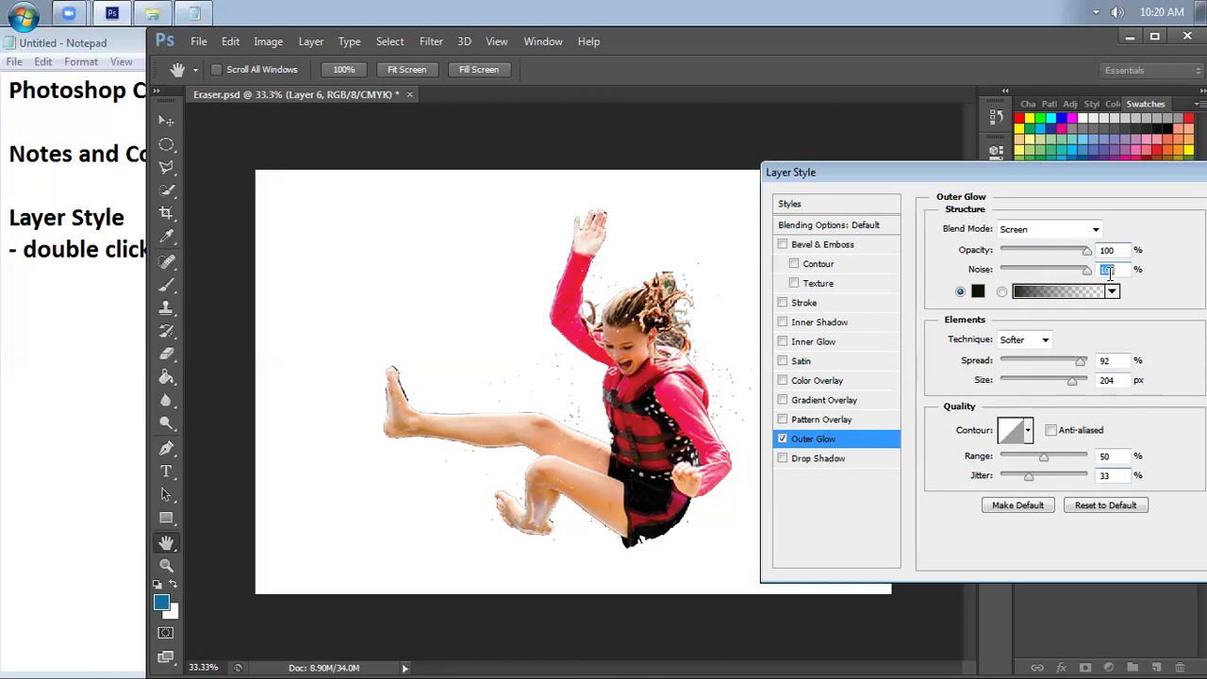
drag(1072, 382, 964, 391)
drag(1081, 366, 990, 371)
mouse_move(1045, 463)
mouse_down()
mouse_move(982, 464)
mouse_move(1067, 464)
mouse_move(994, 485)
mouse_move(1034, 486)
mouse_up()
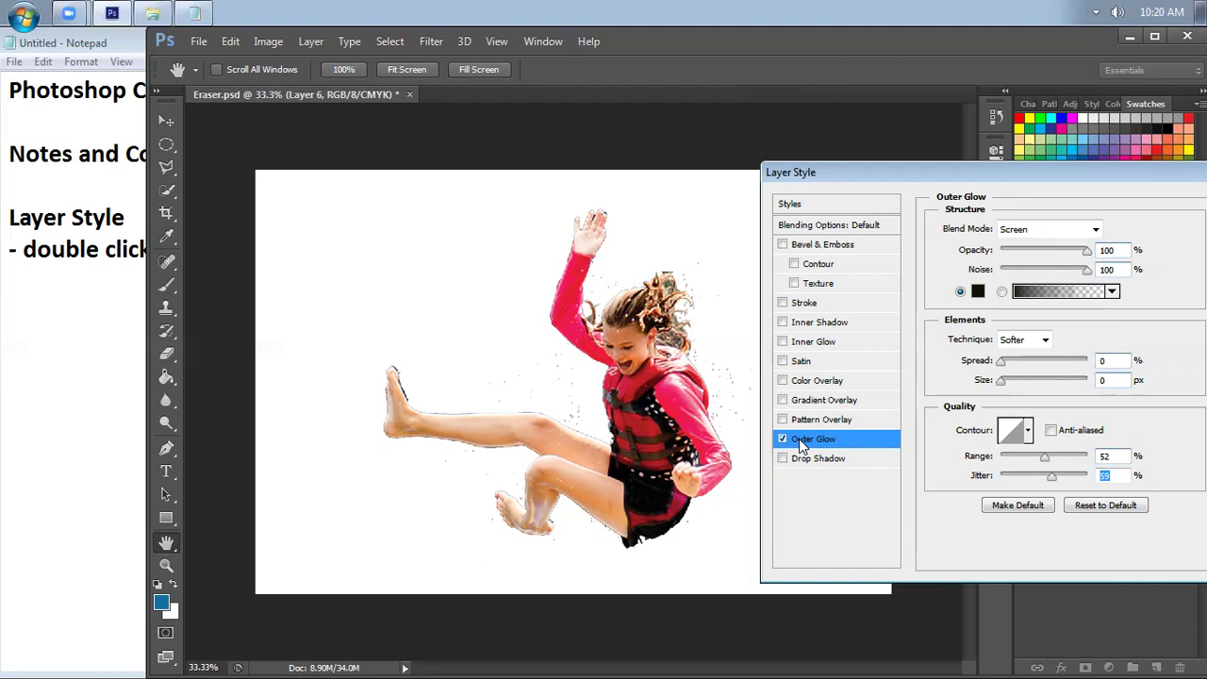
Turn off Outer Glow and enable a bigger, softer Drop Shadow
click(782, 438)
click(783, 458)
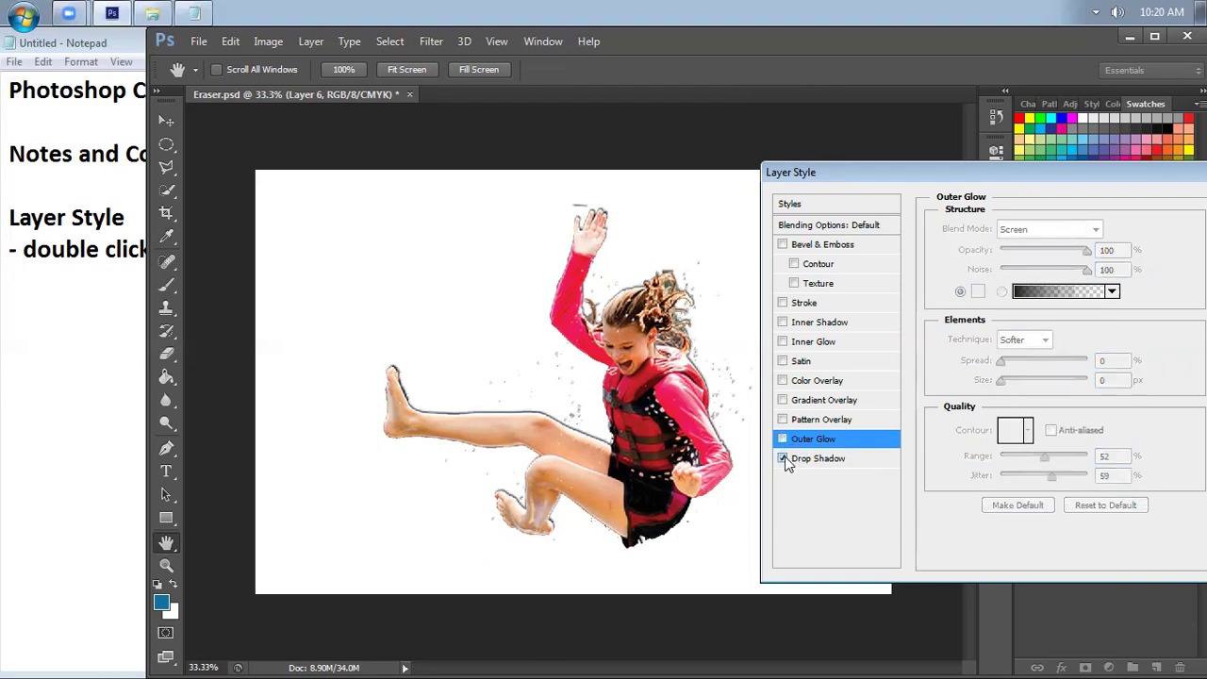
click(827, 461)
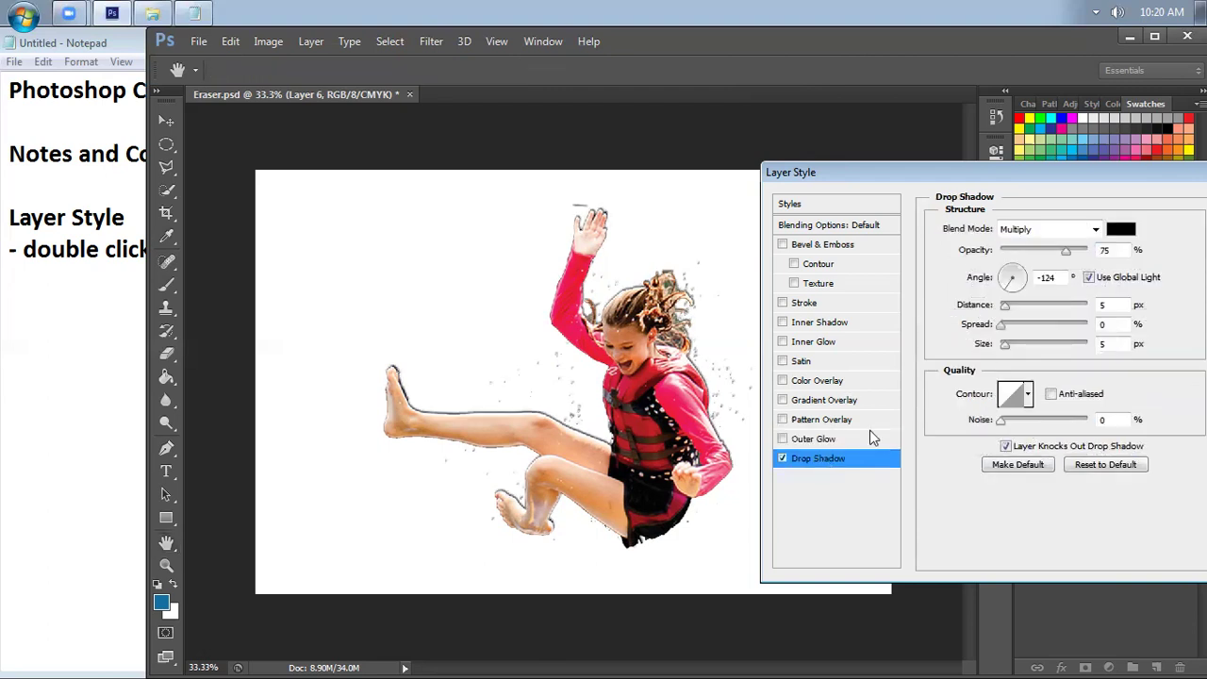
mouse_move(1005, 343)
mouse_down()
mouse_move(1021, 345)
mouse_move(1011, 318)
mouse_move(1054, 314)
mouse_up()
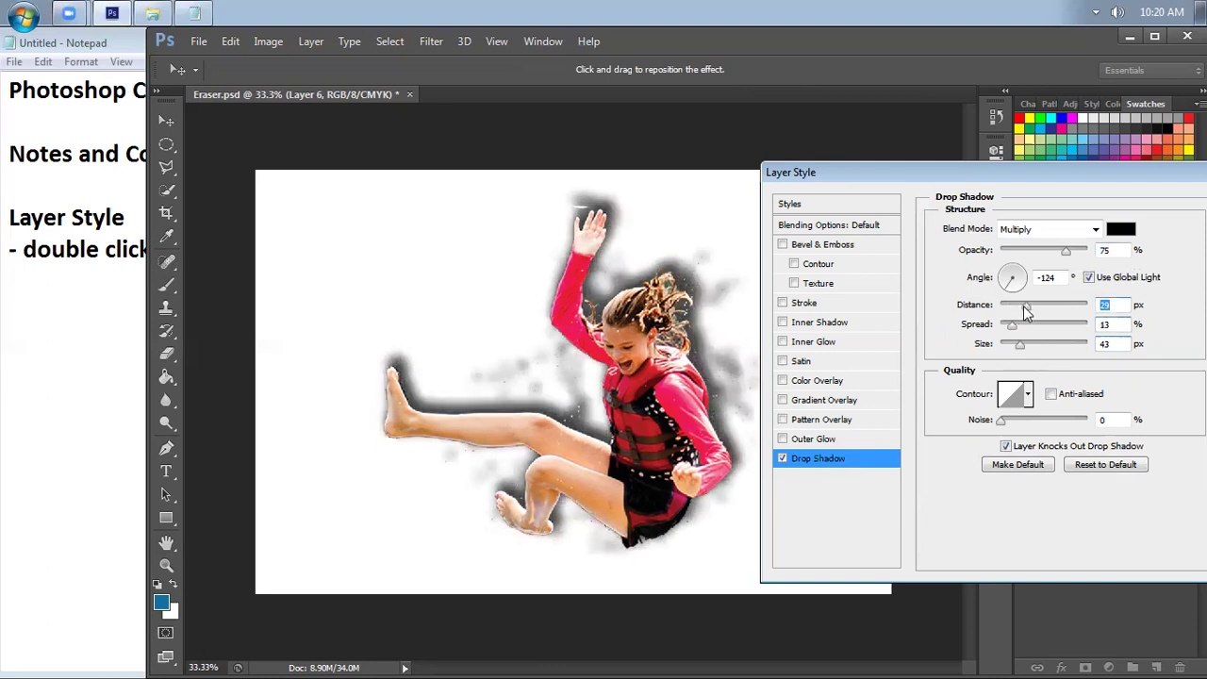
Set the drop shadow to 138° angle, distance 69, spread 7, size 24 and noise 14
click(1018, 280)
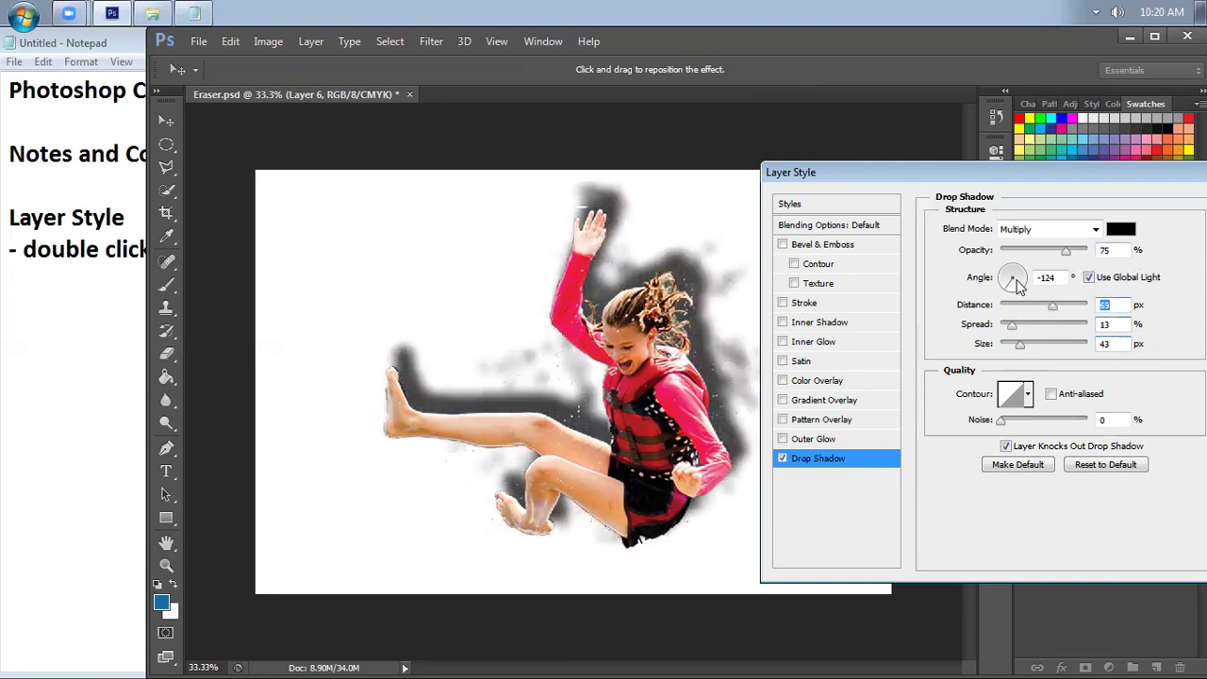
drag(1019, 285, 1007, 276)
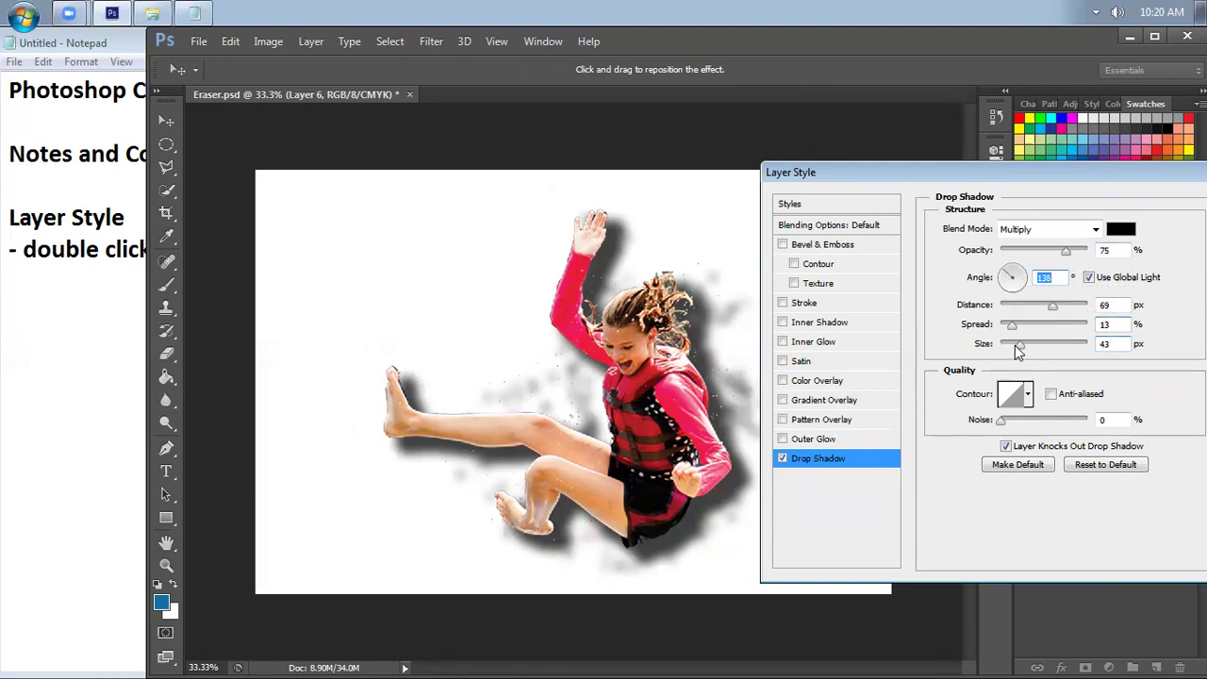
mouse_move(1020, 350)
mouse_down()
mouse_move(1063, 350)
mouse_move(1016, 350)
mouse_move(1014, 328)
mouse_move(1031, 329)
mouse_move(1006, 325)
mouse_up()
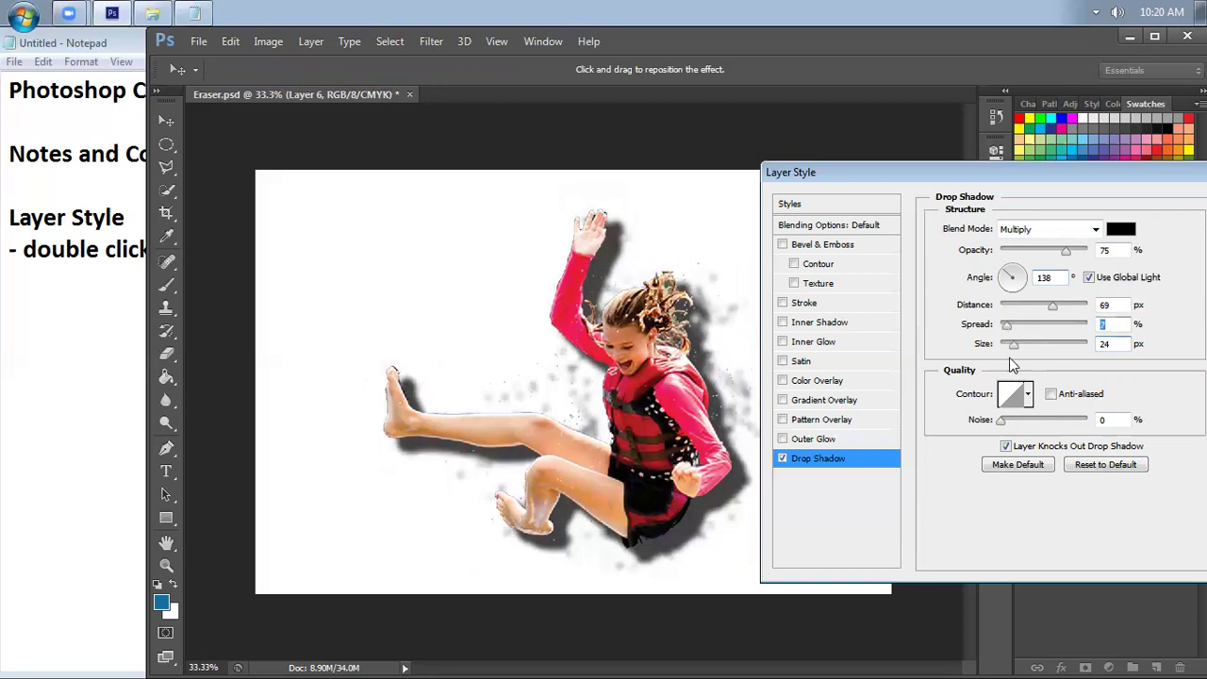
drag(1000, 425, 1075, 426)
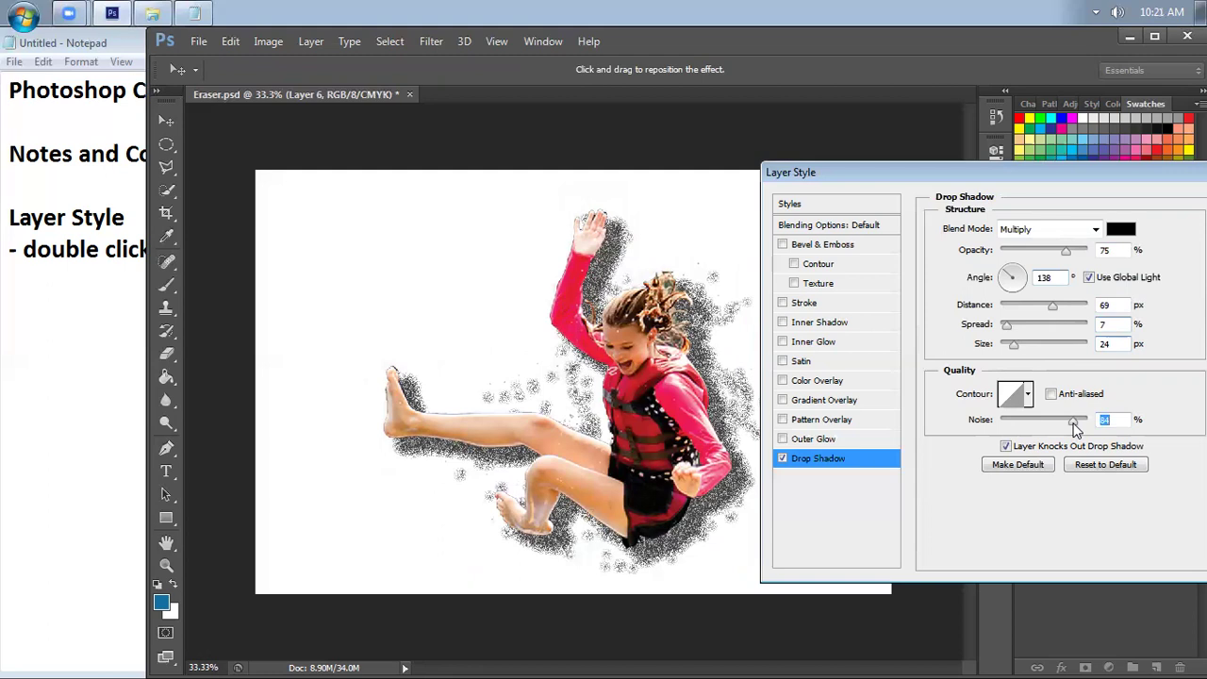
mouse_move(1073, 424)
mouse_down()
mouse_move(1084, 424)
mouse_move(1011, 421)
mouse_up()
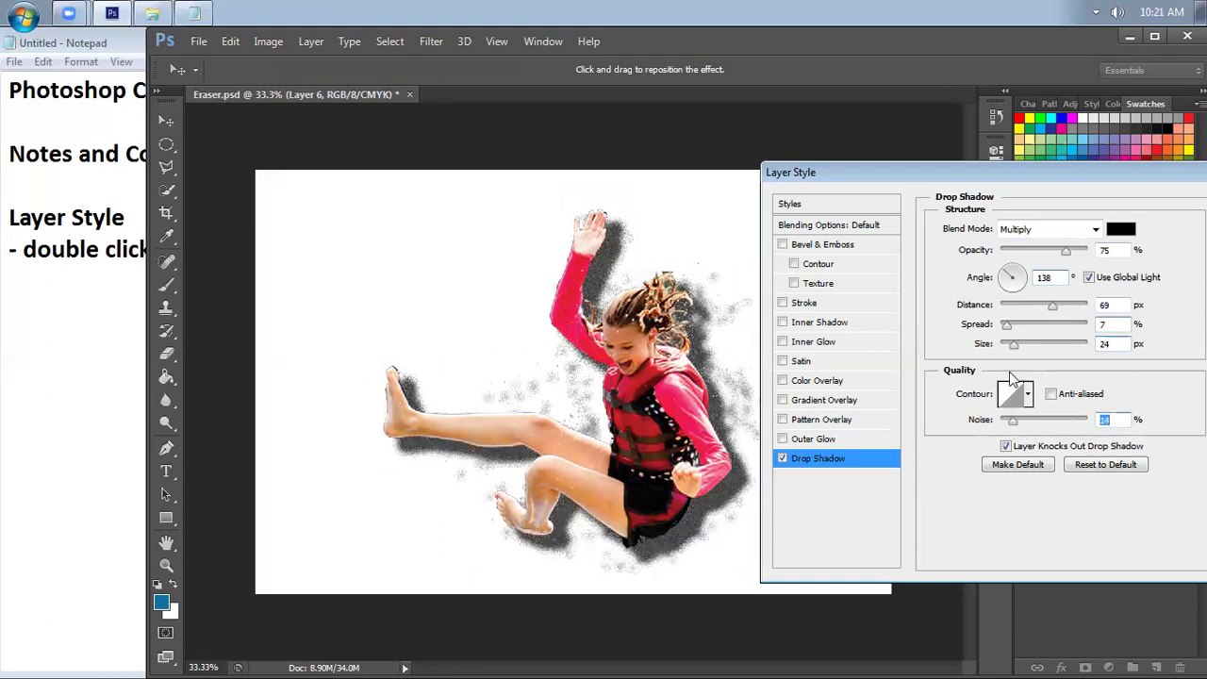
Change the drop shadow colour to bright red at about 50% opacity
click(1122, 235)
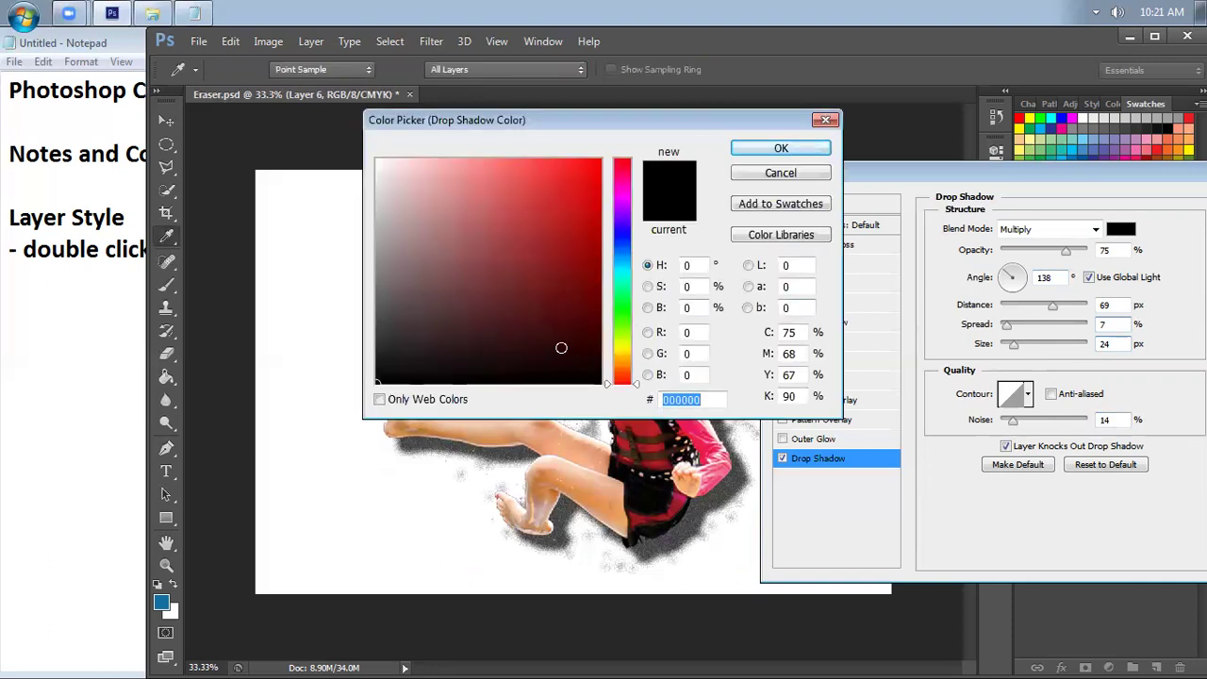
click(579, 310)
click(597, 200)
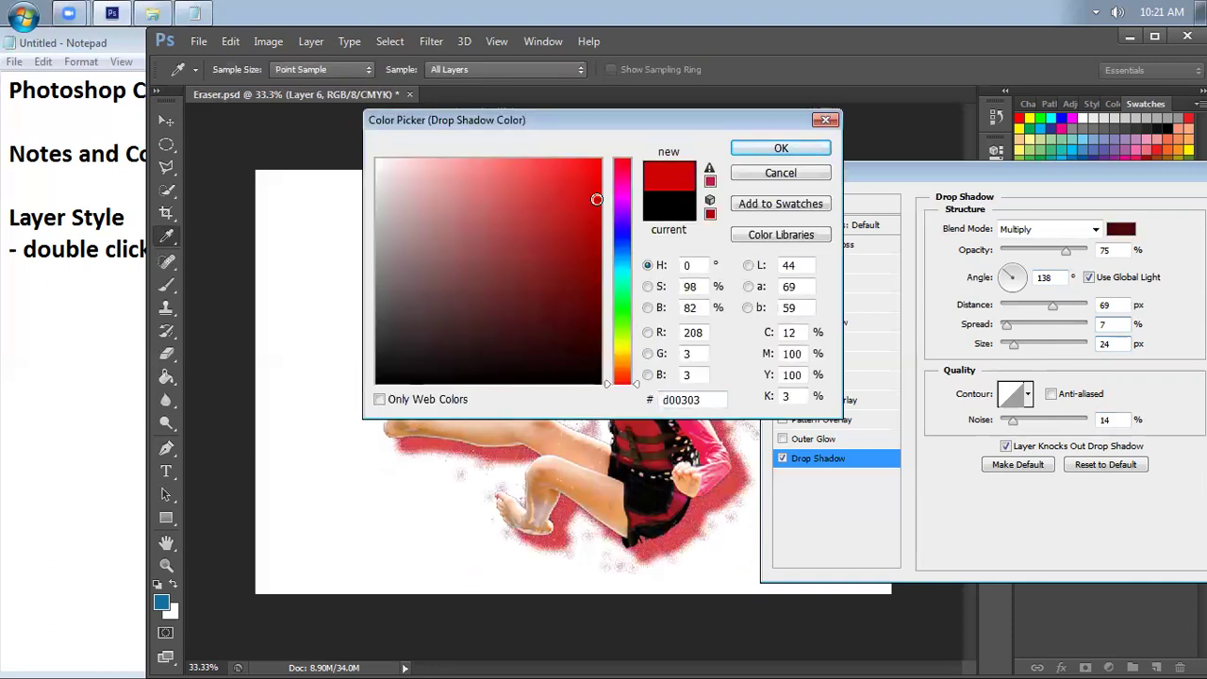
click(742, 149)
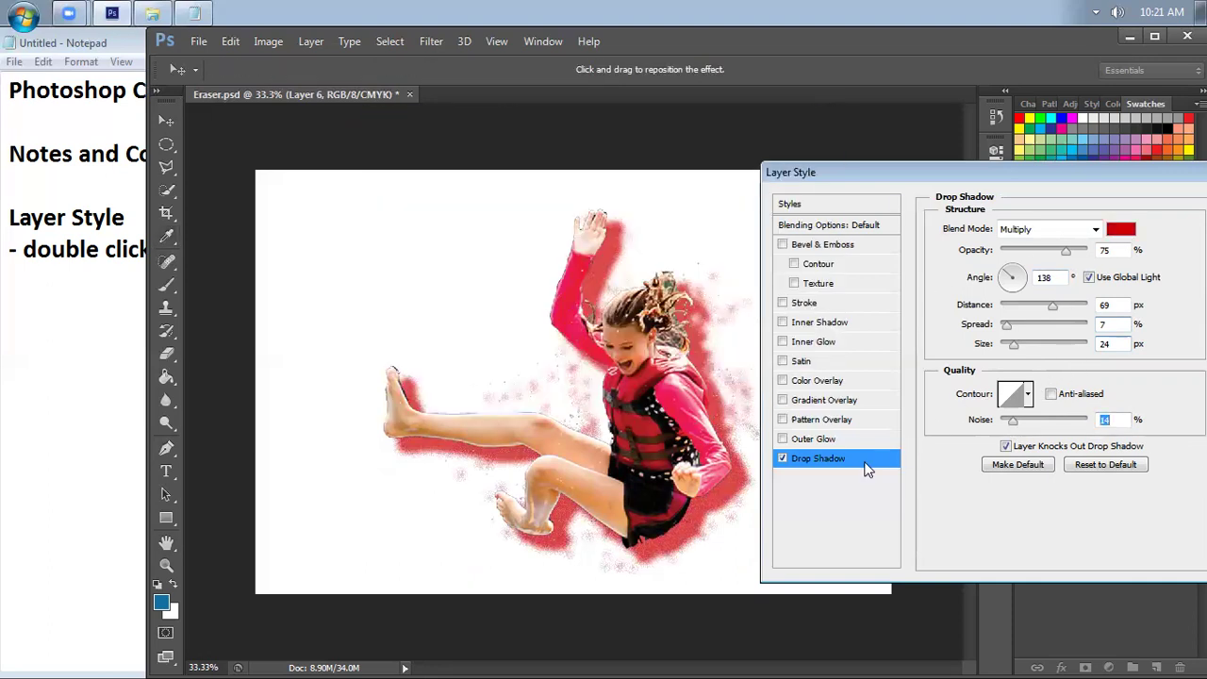
drag(1064, 257, 1058, 257)
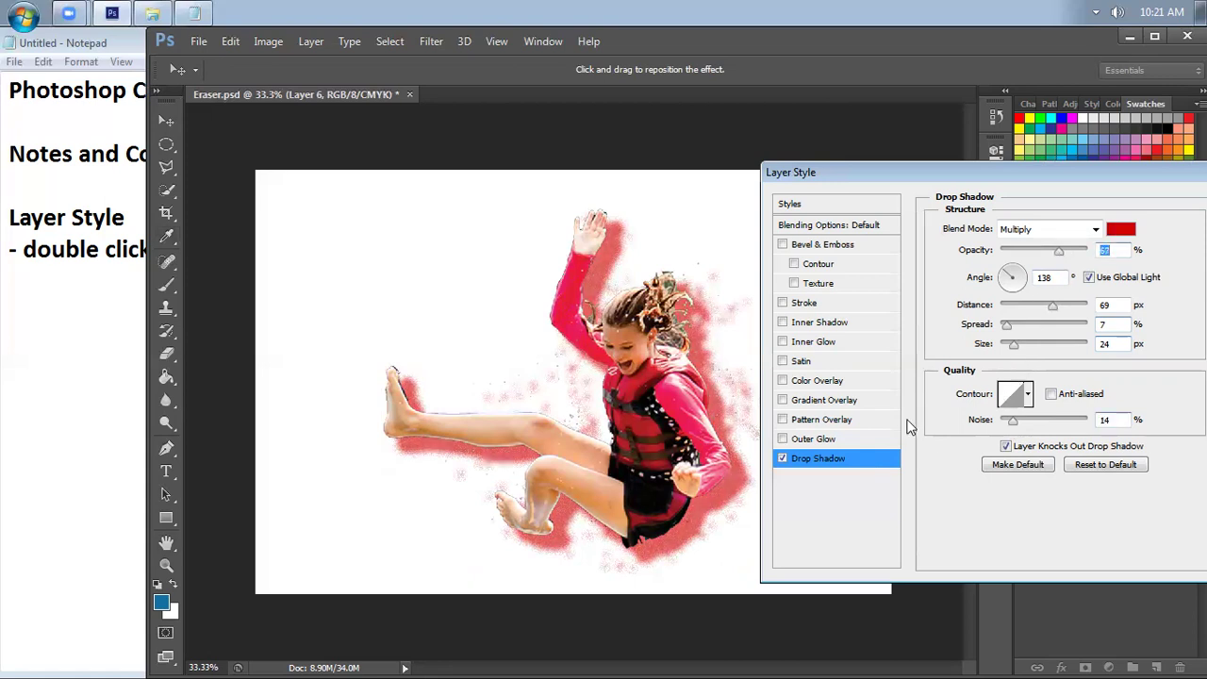
Swap the drop shadow for a gradient outer glow: size 95, jitter 35, opacity 50, noise 53
click(812, 440)
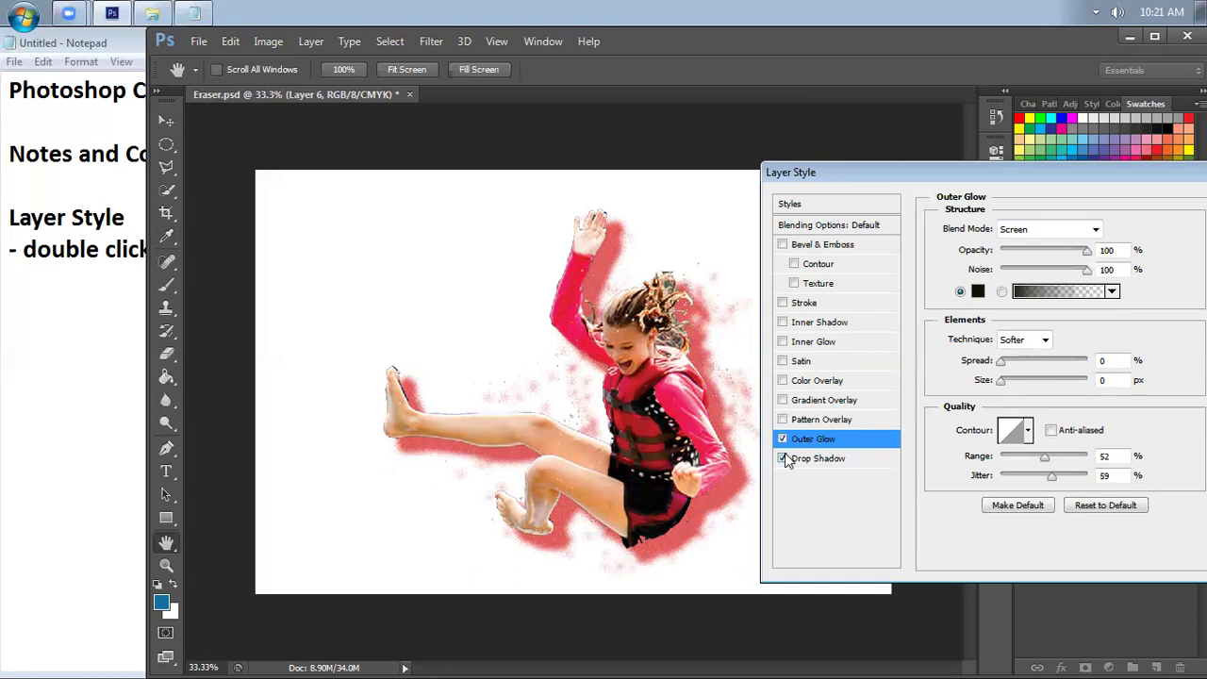
click(784, 459)
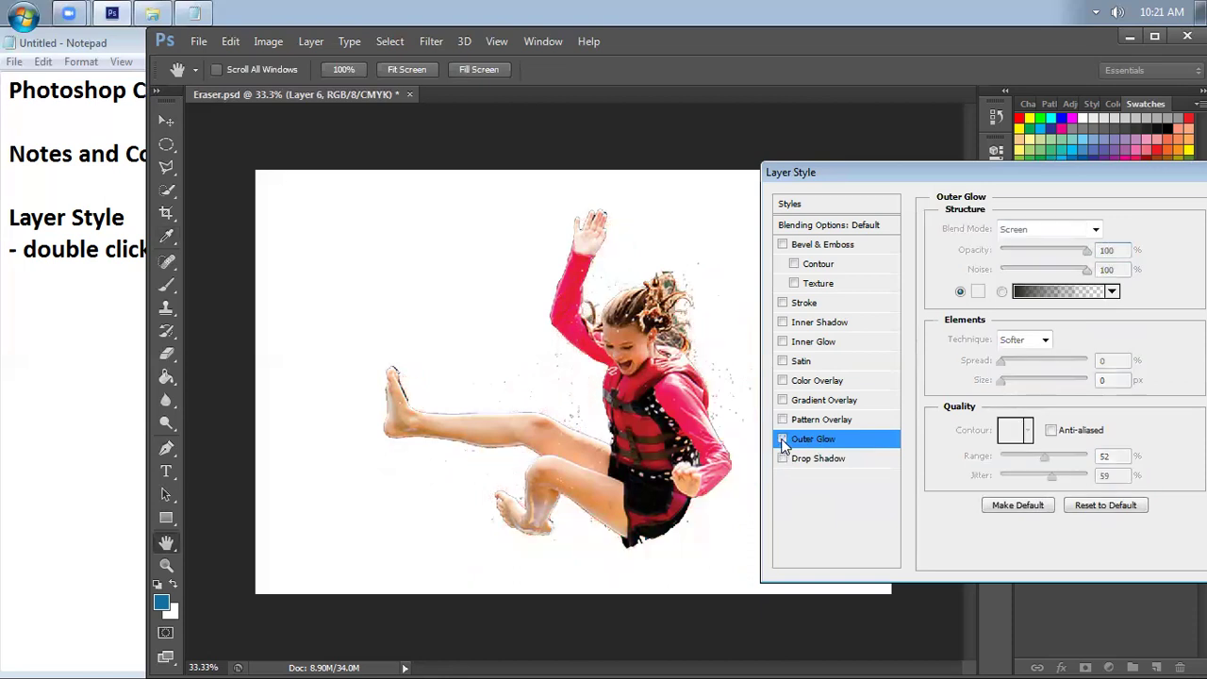
click(1003, 293)
mouse_move(1004, 383)
mouse_down()
mouse_move(1035, 383)
mouse_move(1036, 364)
mouse_up()
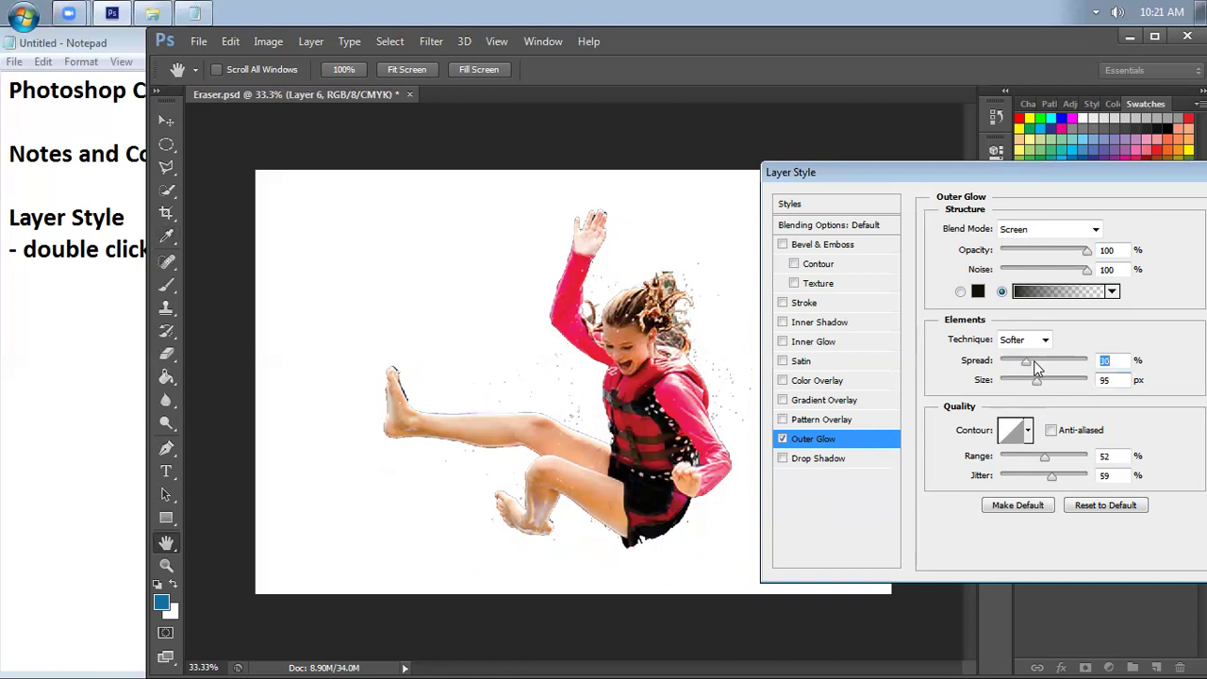
drag(1047, 476, 1031, 476)
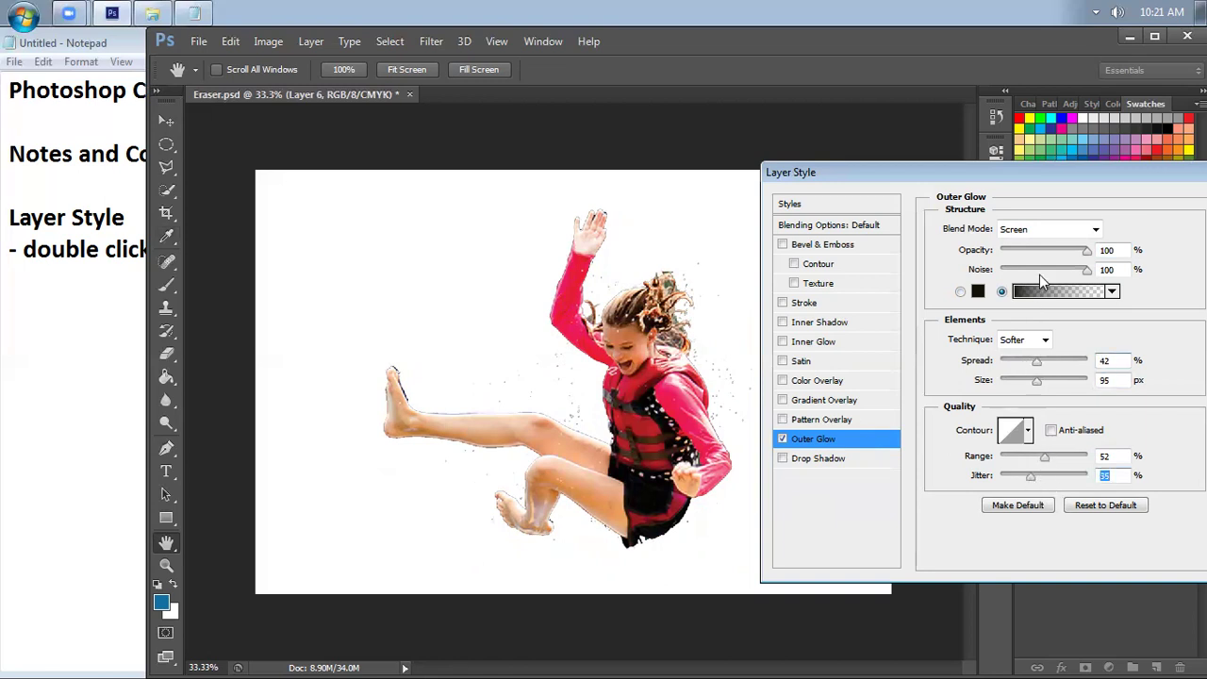
drag(1087, 255, 1044, 255)
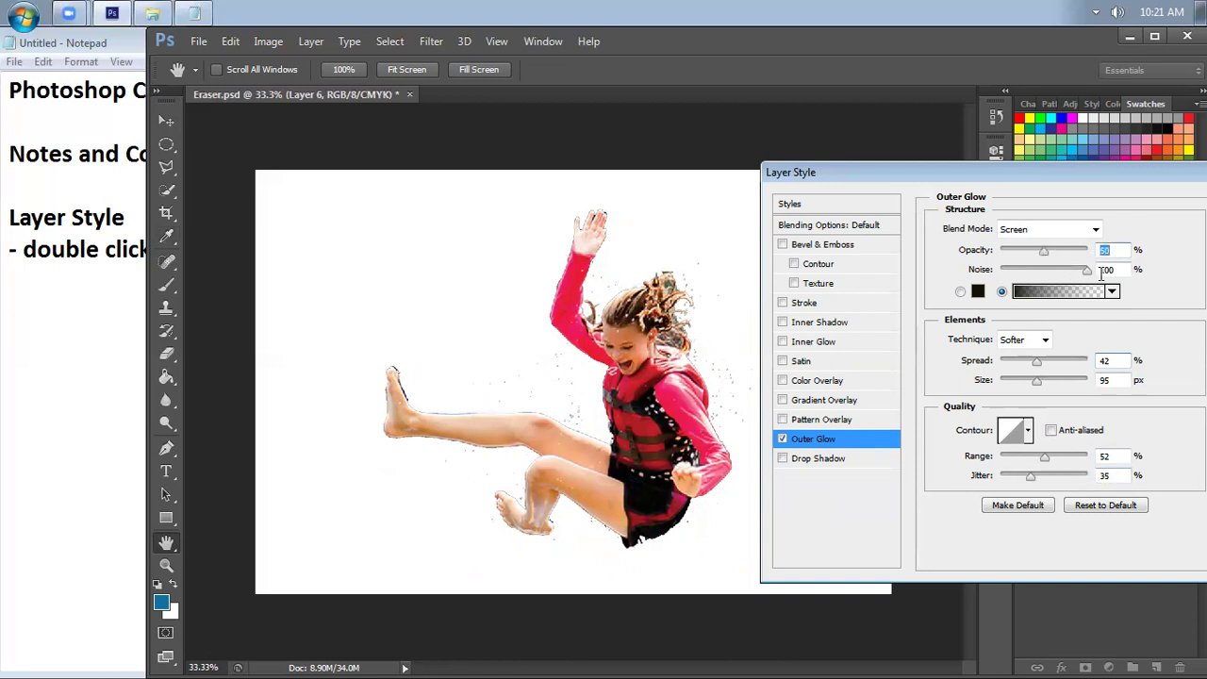
drag(1086, 271, 1047, 270)
Set the outer glow colour to bright cyan (#07f6d7)
click(980, 291)
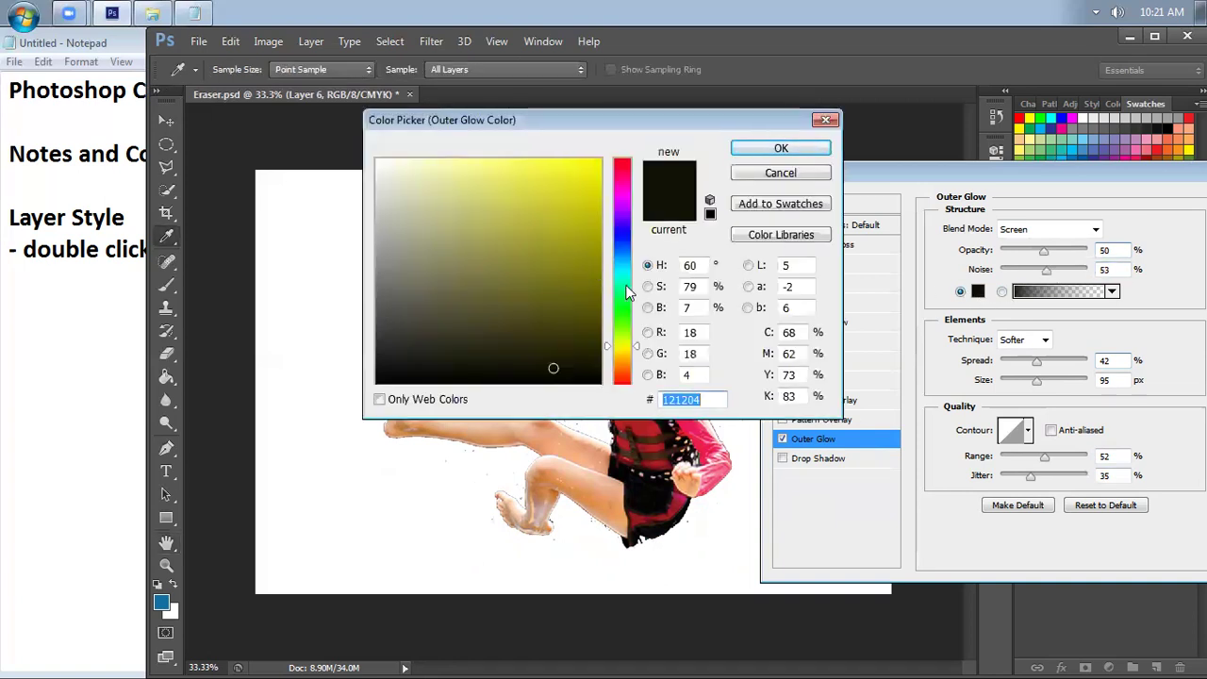
click(622, 277)
click(594, 166)
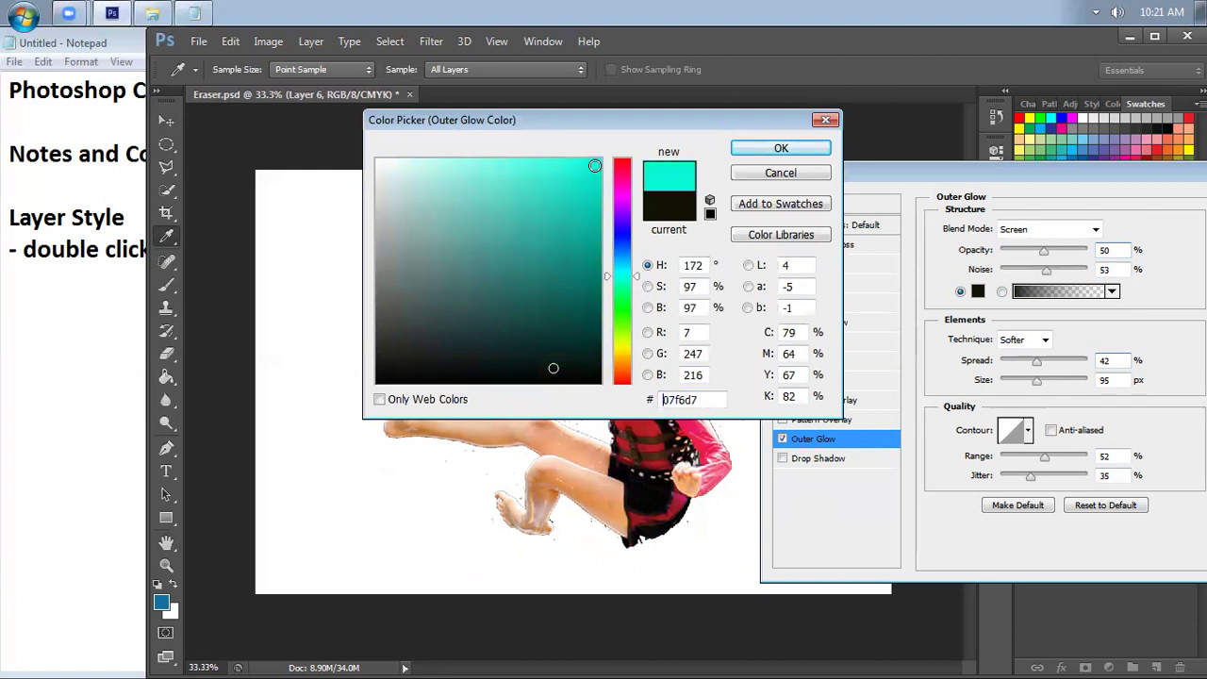
click(780, 148)
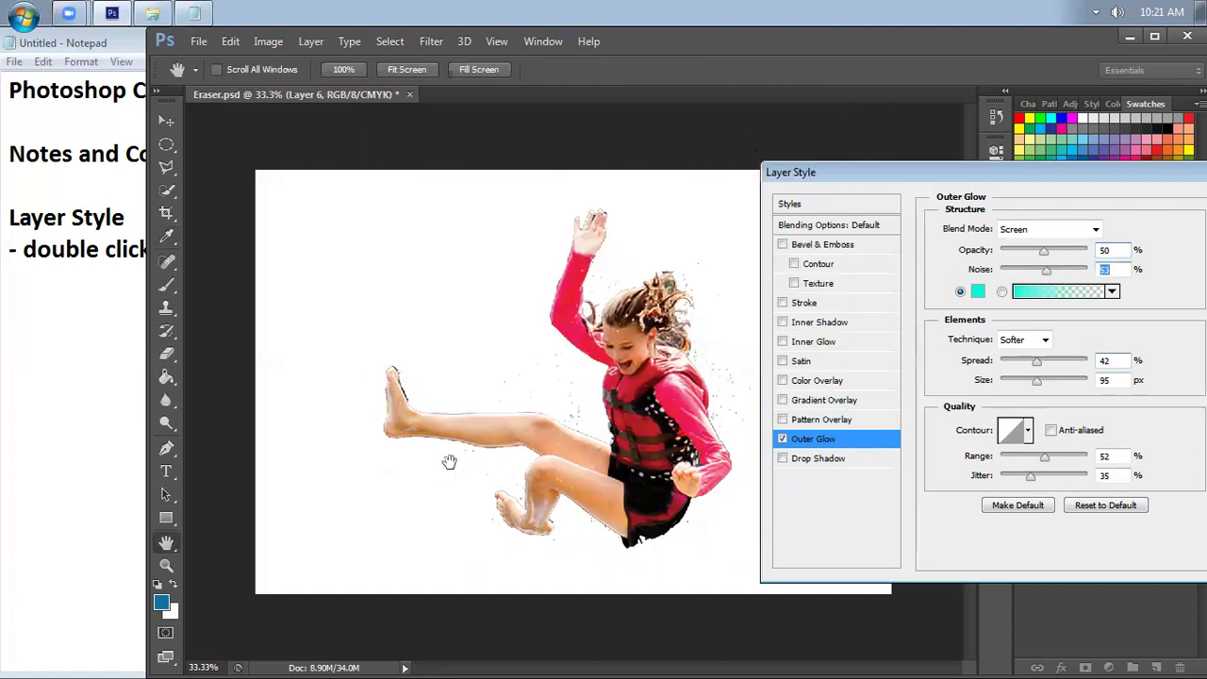
Set glow size 202 px, spread 87%, Precise technique and Soft Light blend mode
drag(1035, 378, 1061, 377)
drag(1064, 368, 1074, 364)
click(1028, 339)
click(1032, 375)
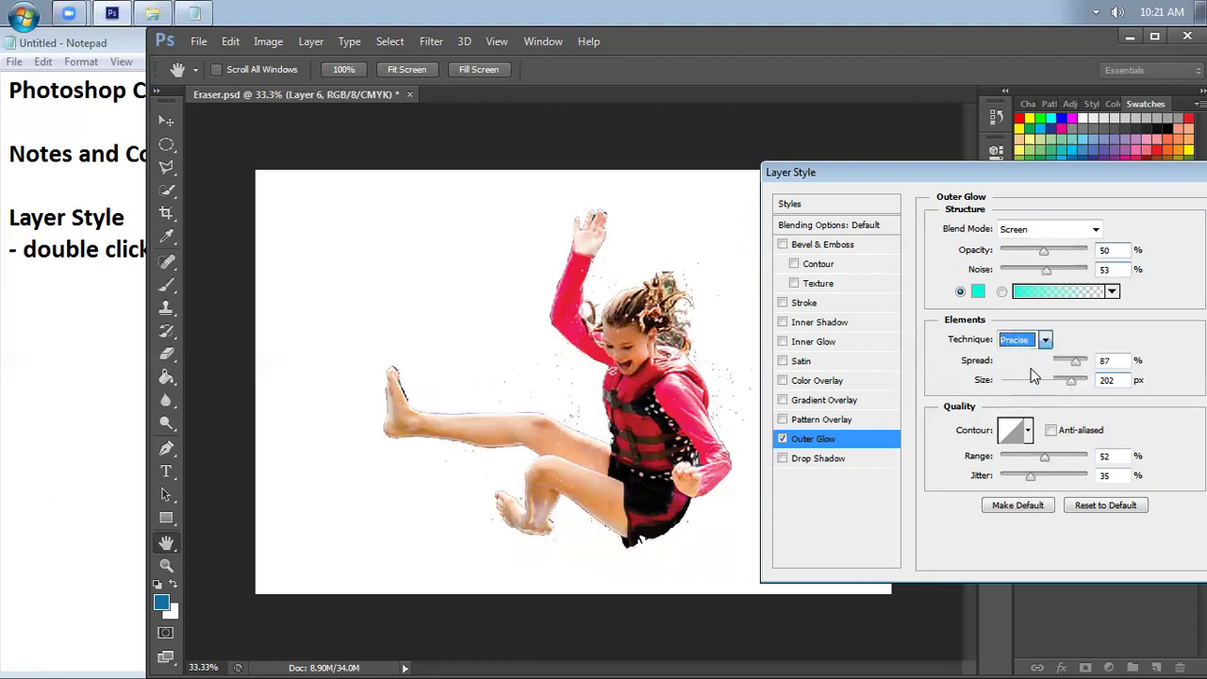
click(1096, 231)
click(1019, 234)
Make the glow Normal blend, 100% opacity, 18% noise, 13 px size and 0% spread
click(1096, 231)
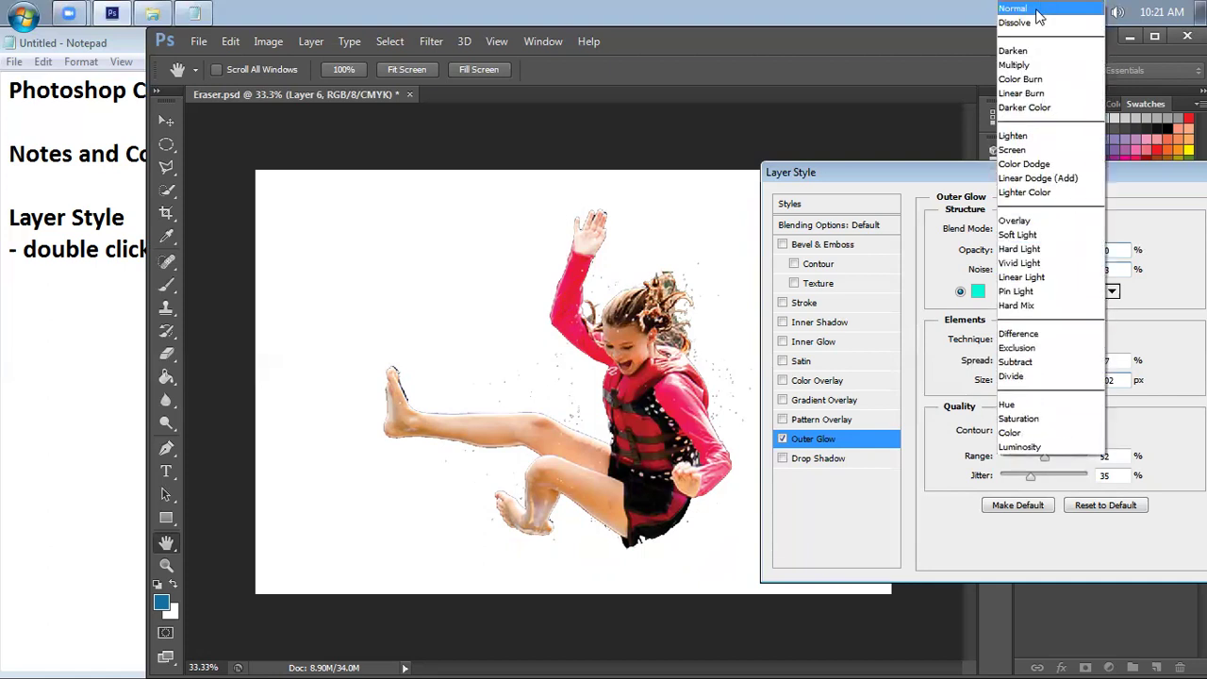
click(1044, 5)
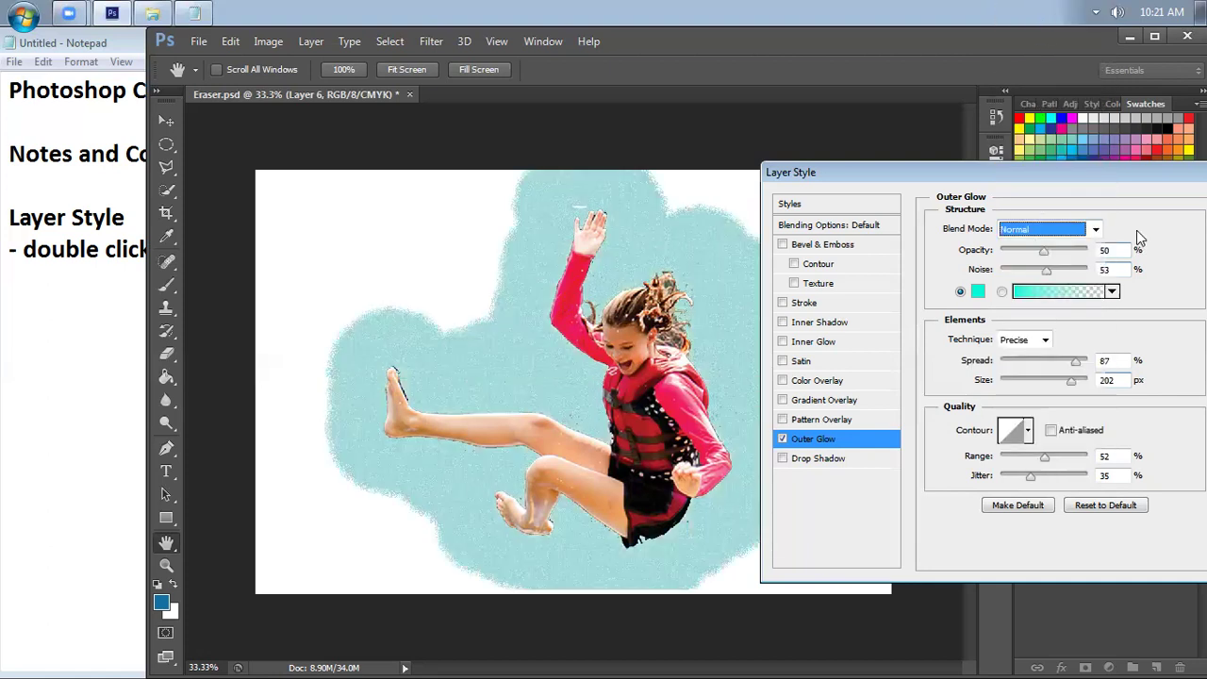
click(1124, 218)
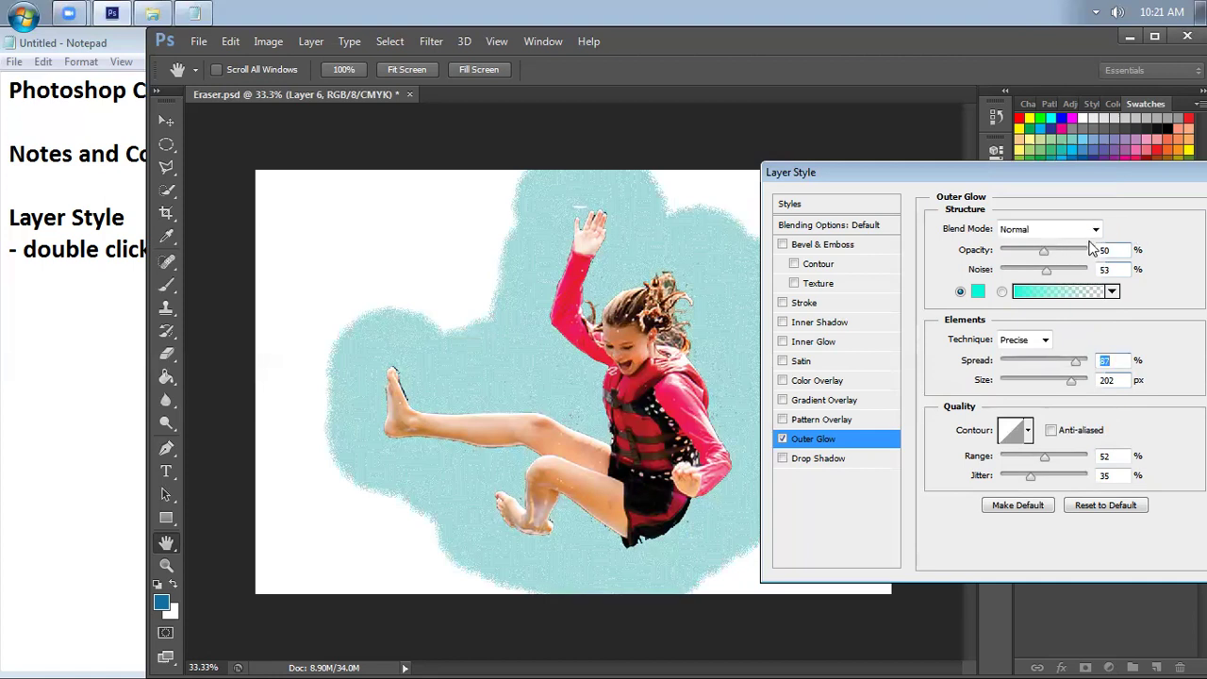
drag(1044, 254, 1131, 253)
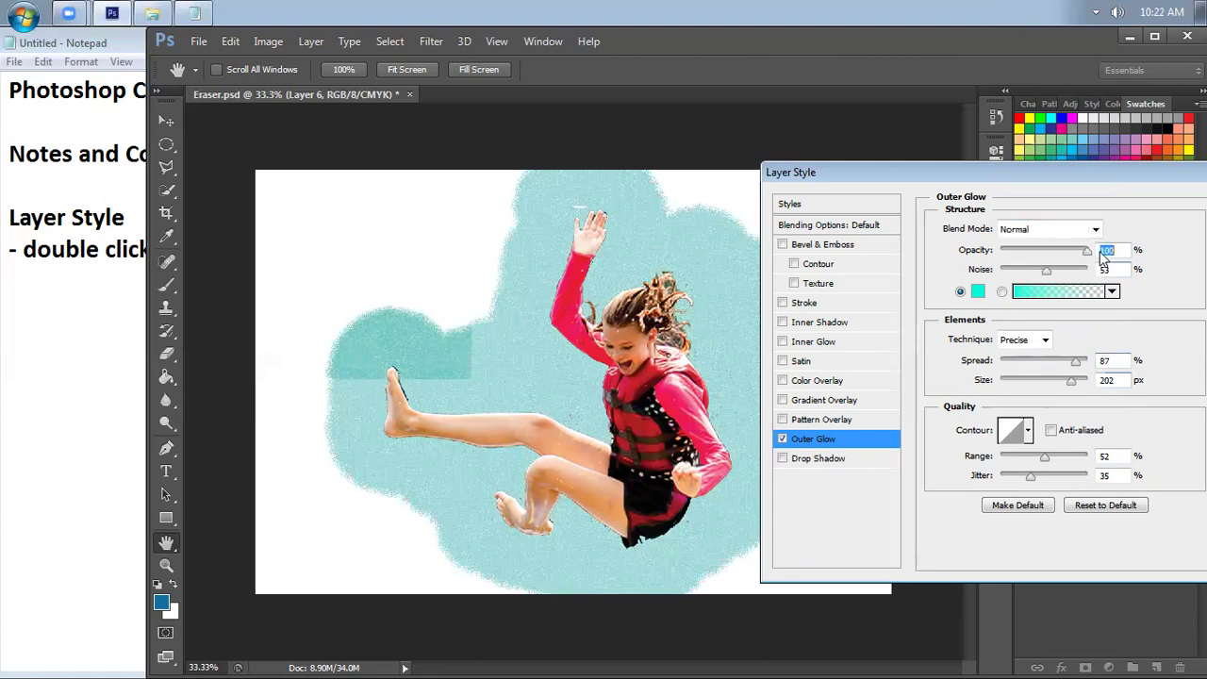
drag(1046, 269, 1017, 271)
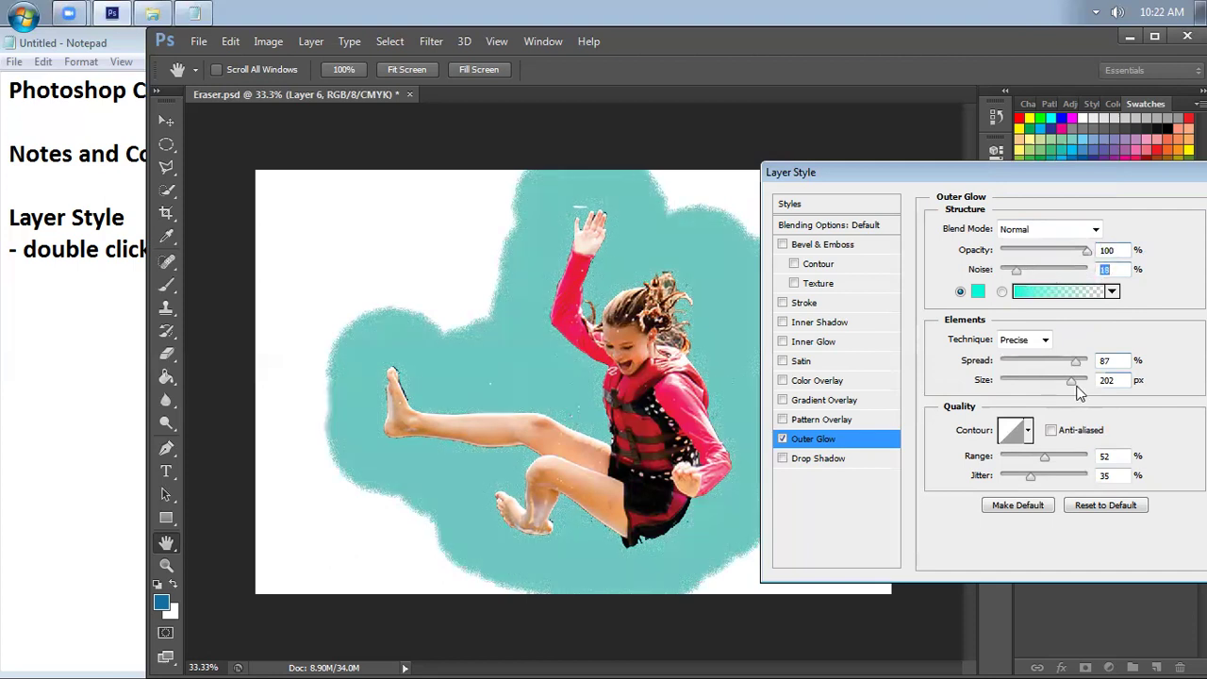
drag(1071, 381, 1010, 384)
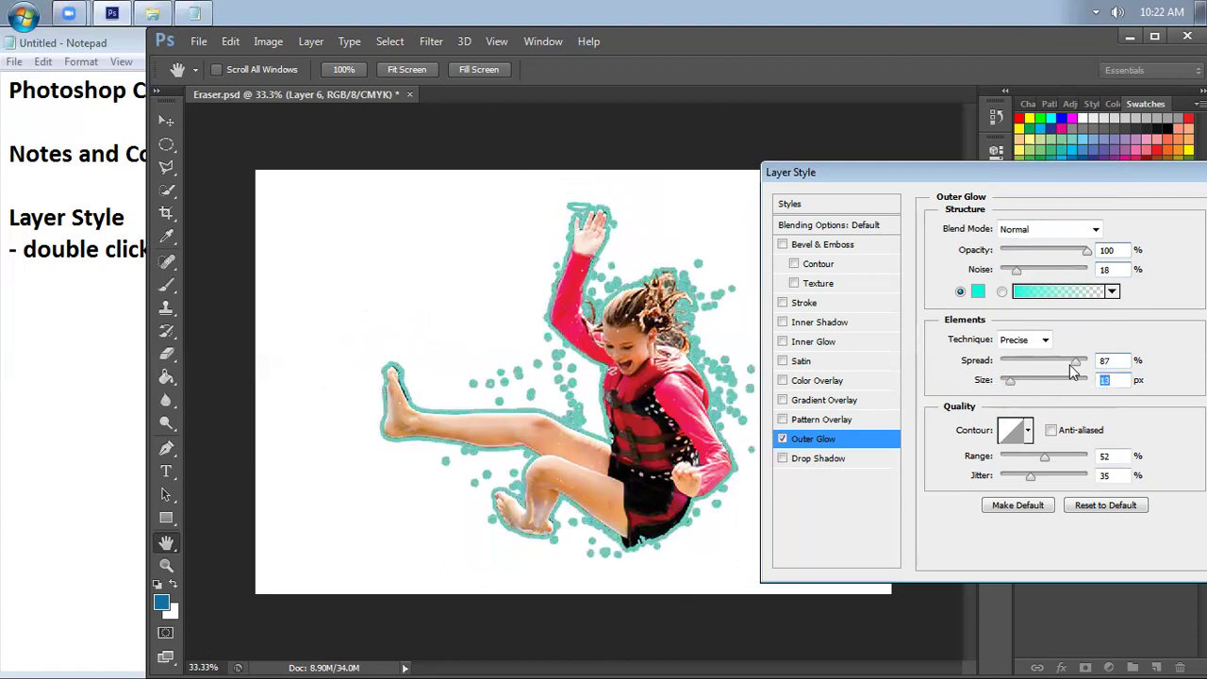
drag(1074, 362, 930, 373)
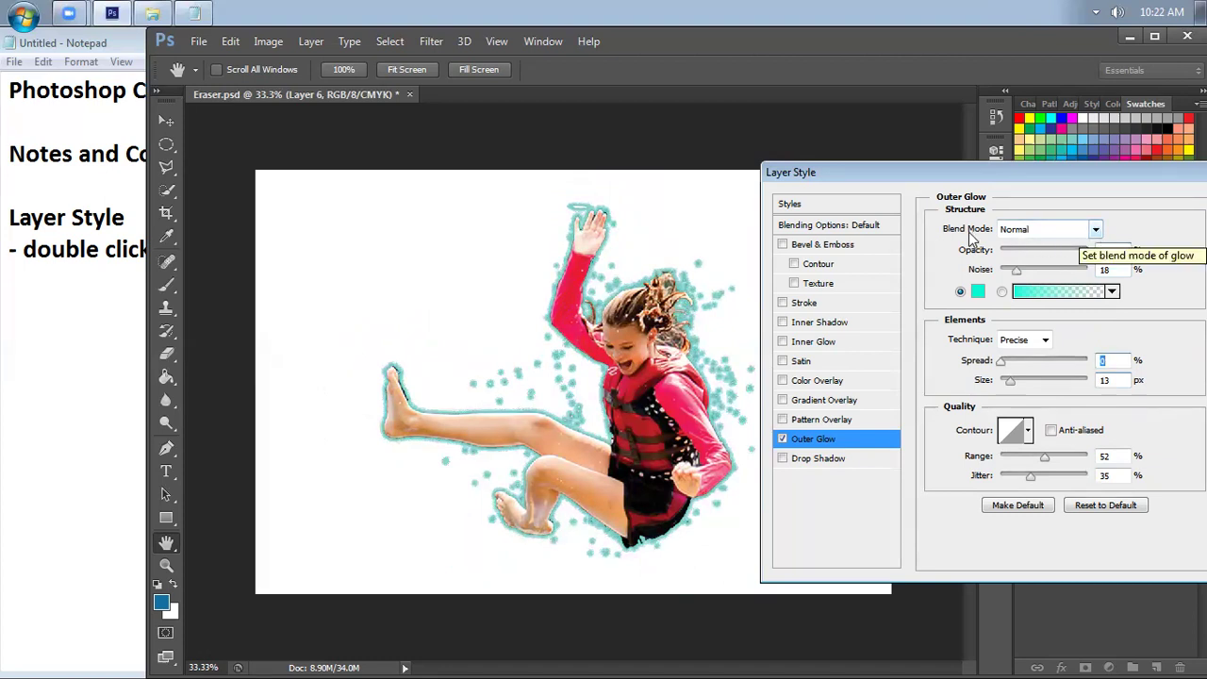
Keep the glow blend mode at Normal and re-enable the red drop shadow
click(1099, 232)
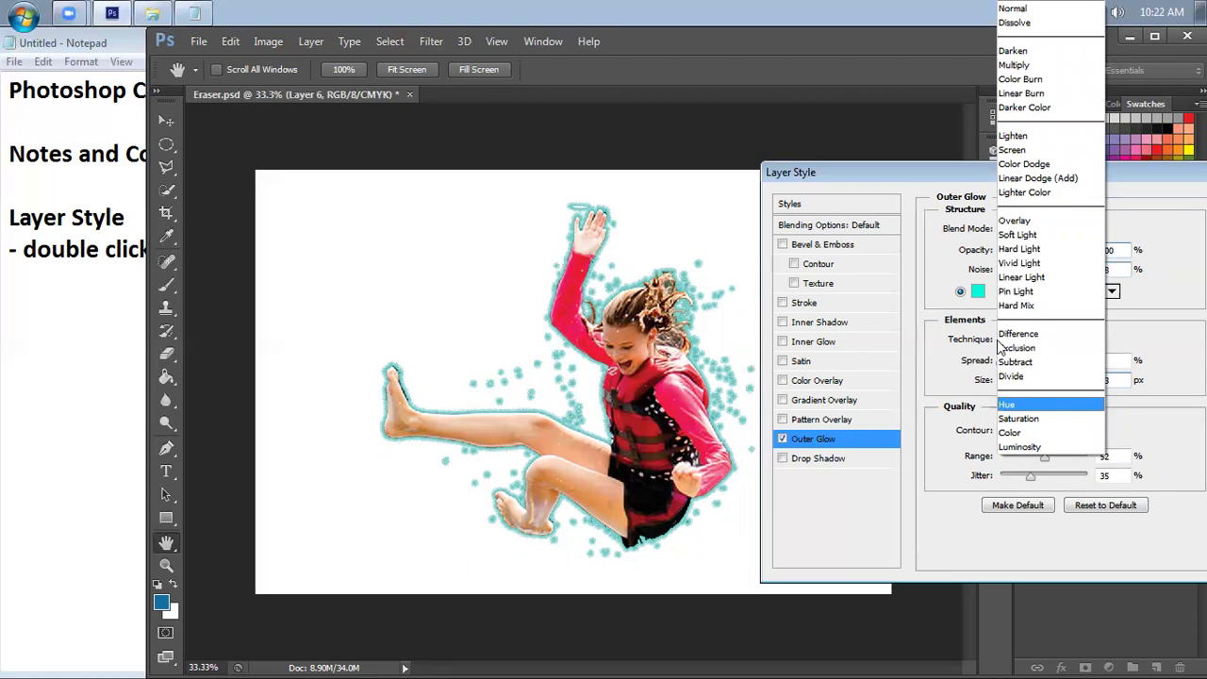
click(913, 408)
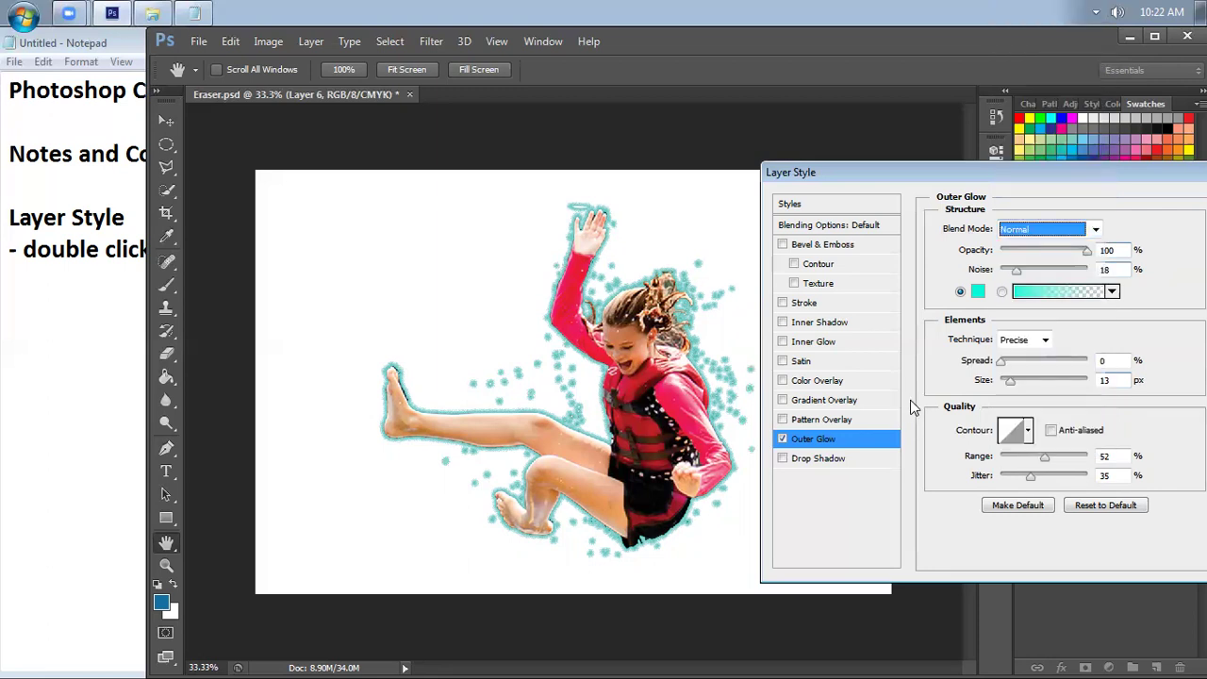
click(847, 459)
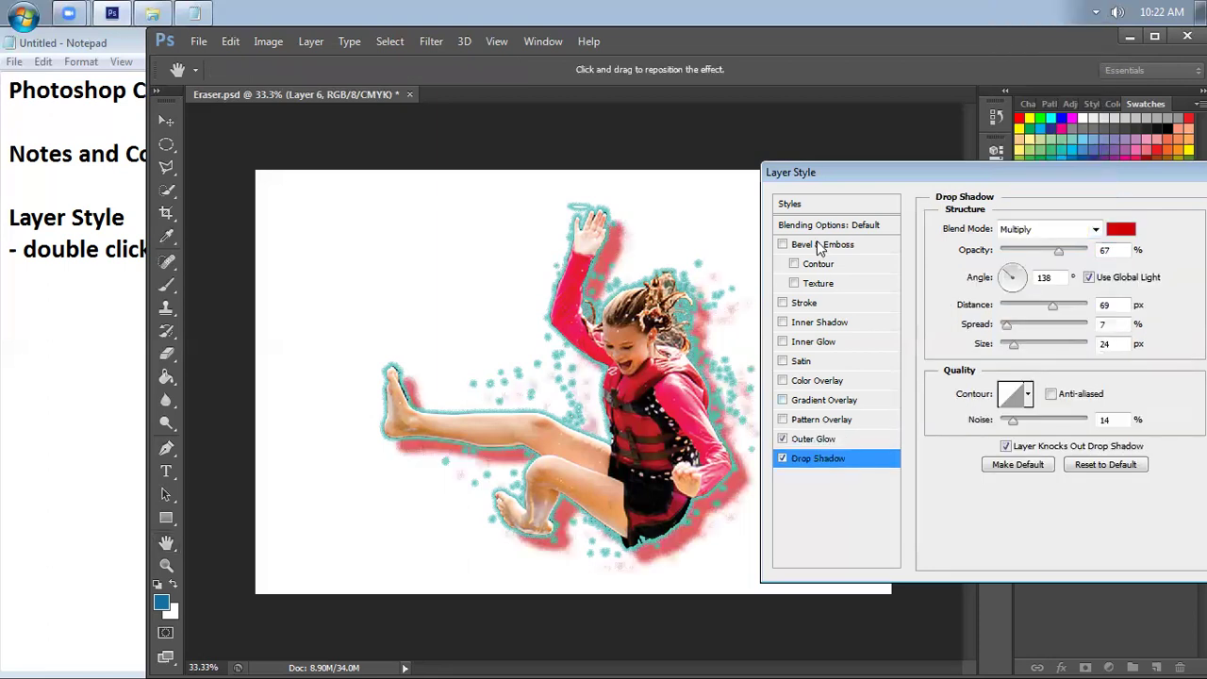
Move the Layer Style dialog aside and apply both effects to Layer 6
click(802, 525)
drag(972, 173, 318, 198)
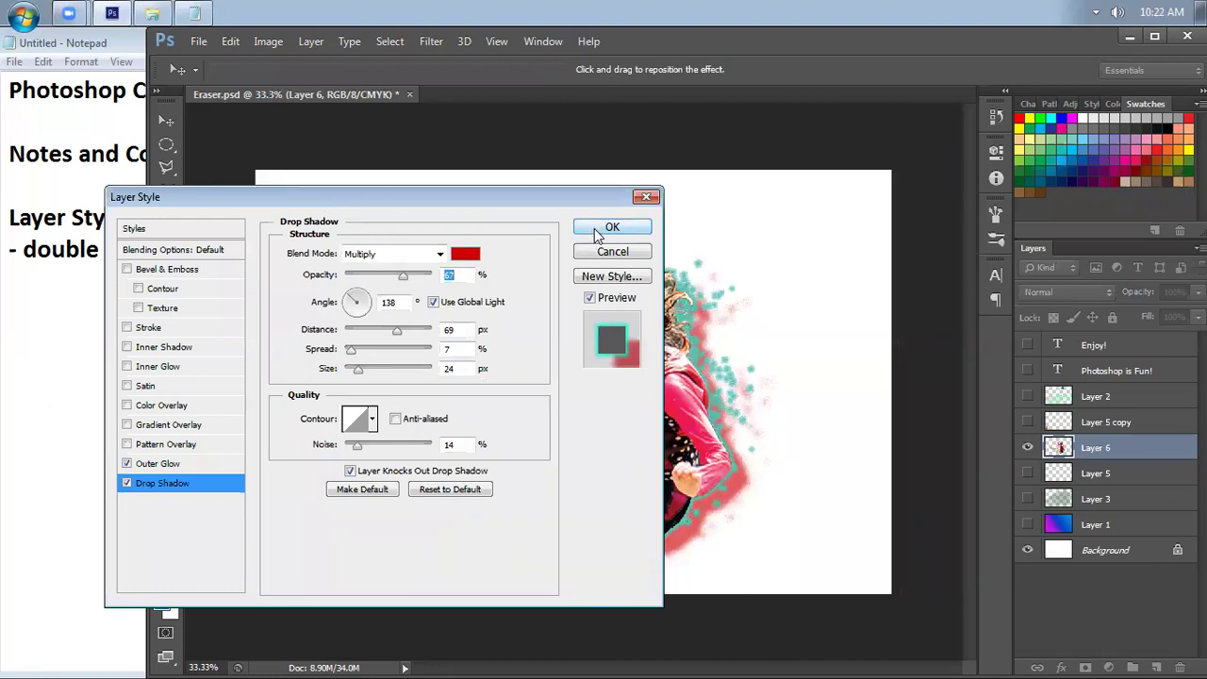
click(594, 228)
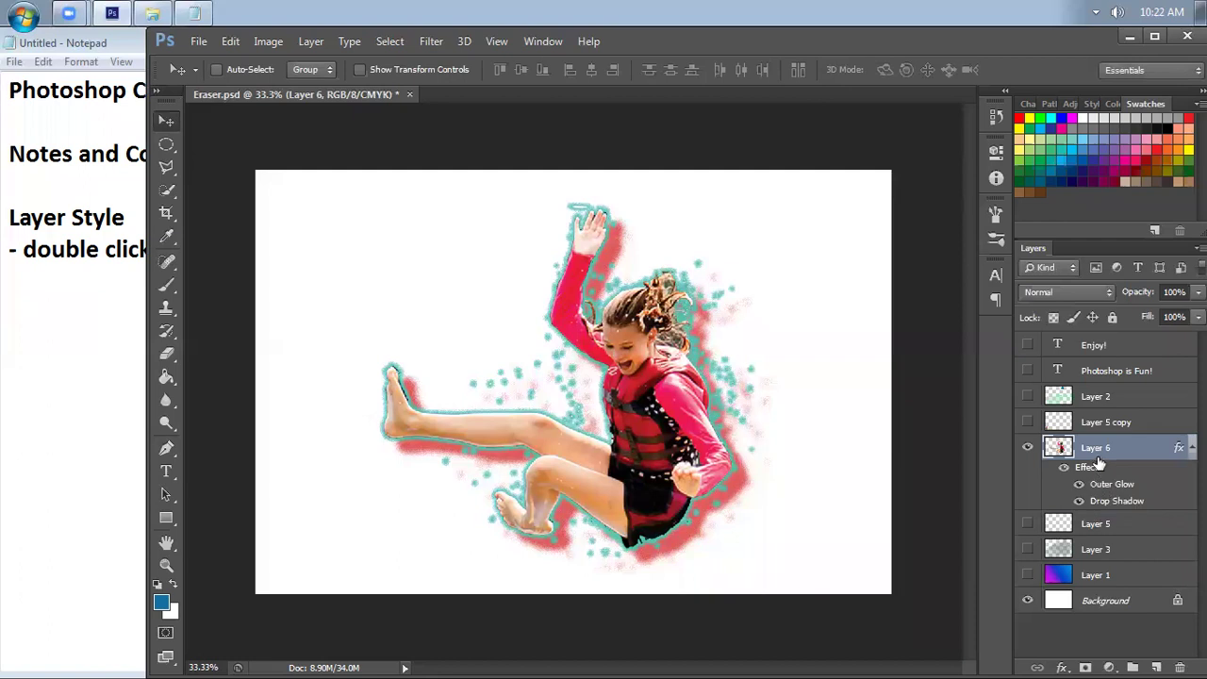
Toggle the Outer Glow and Drop Shadow visibility off and back on, then narrow the Photoshop window
click(1079, 501)
click(1079, 484)
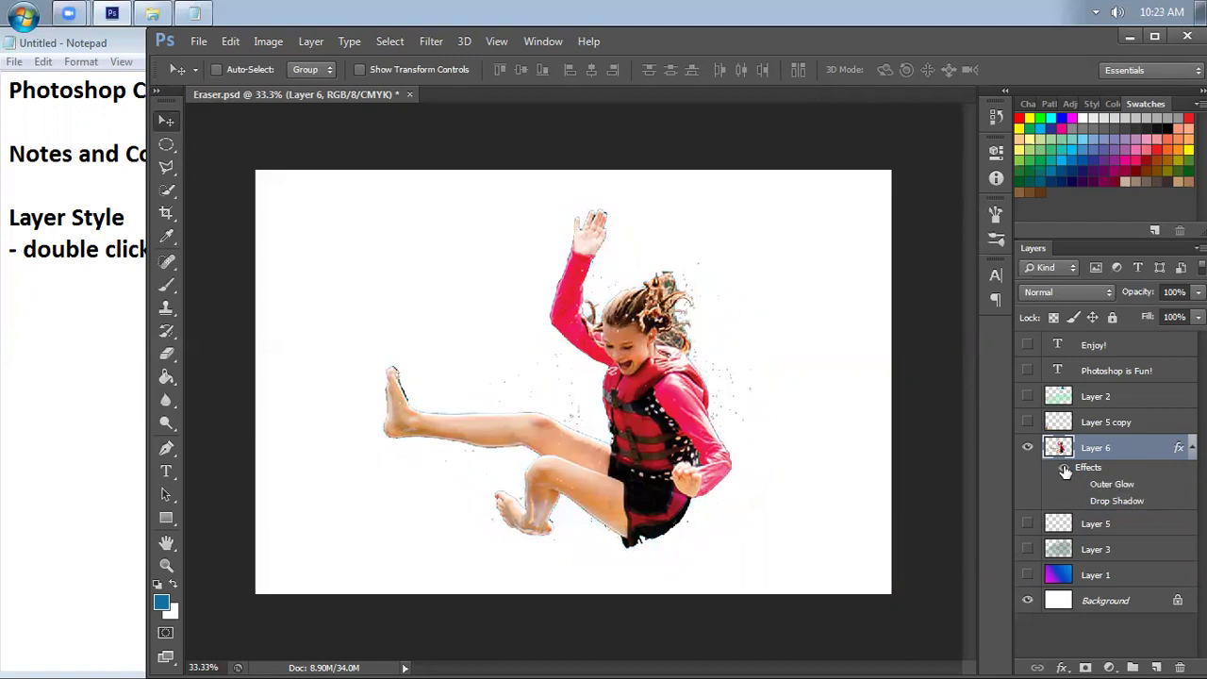
click(1080, 483)
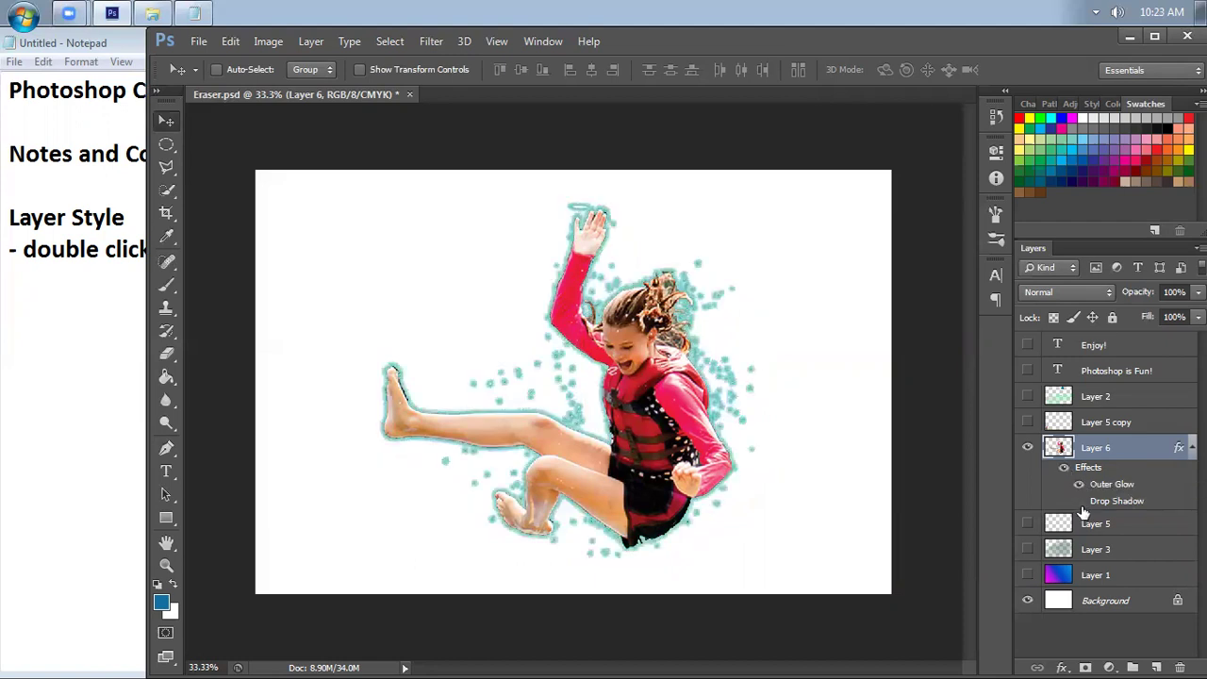
click(1079, 501)
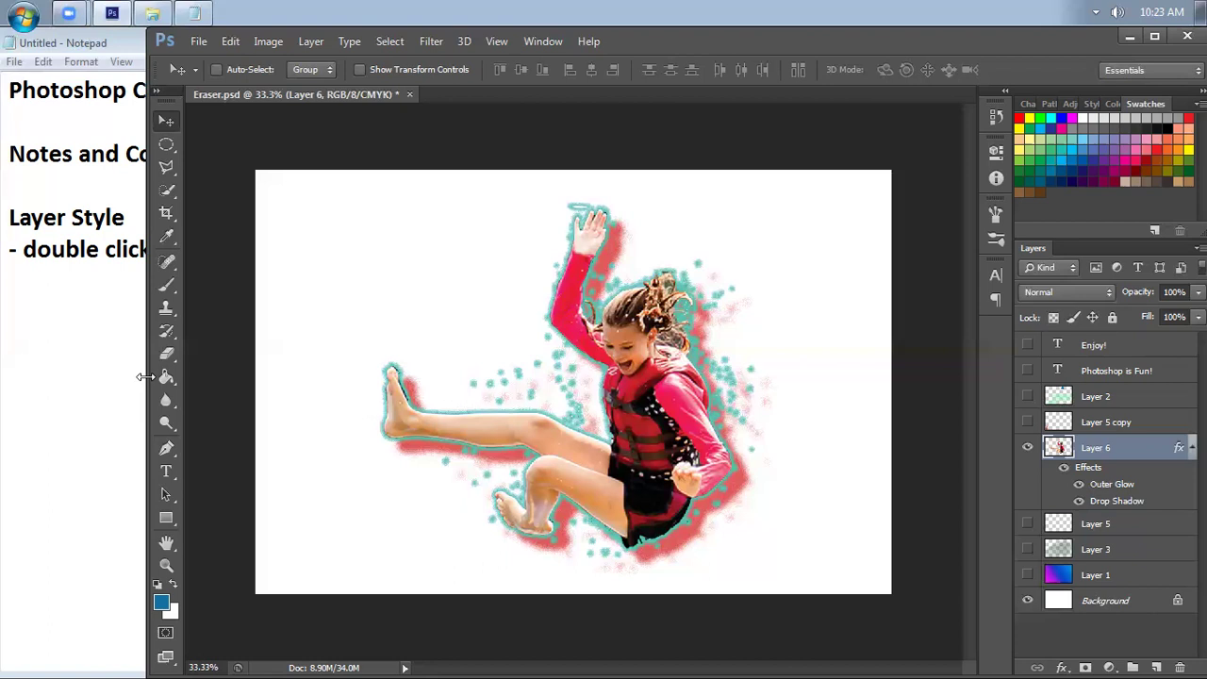
drag(144, 376, 277, 376)
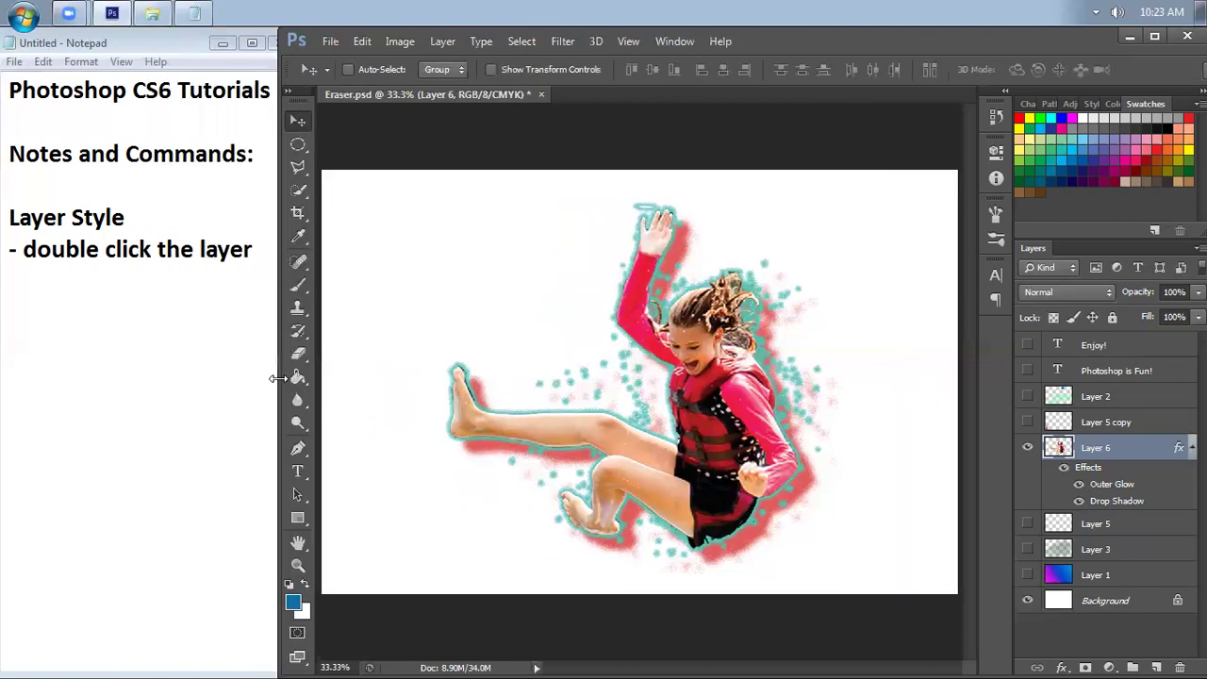
In Layer 6's Layer Style dialog, uncheck Outer Glow and Drop Shadow and confirm
double_click(1129, 452)
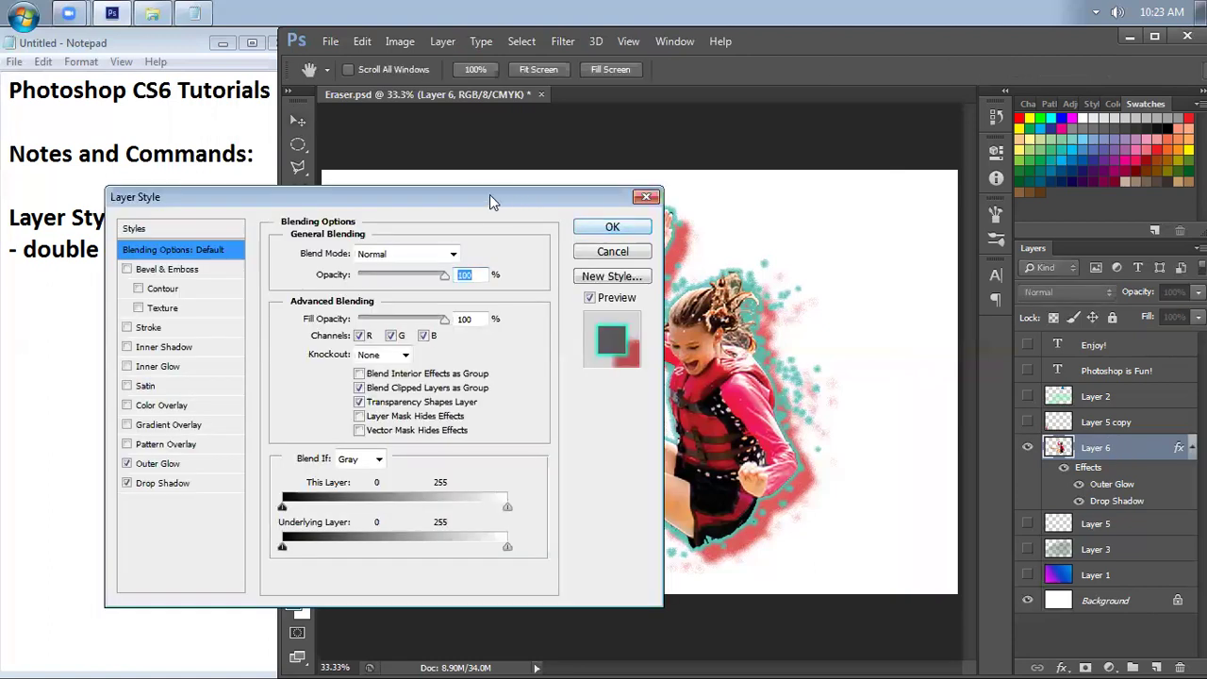
drag(481, 201, 714, 185)
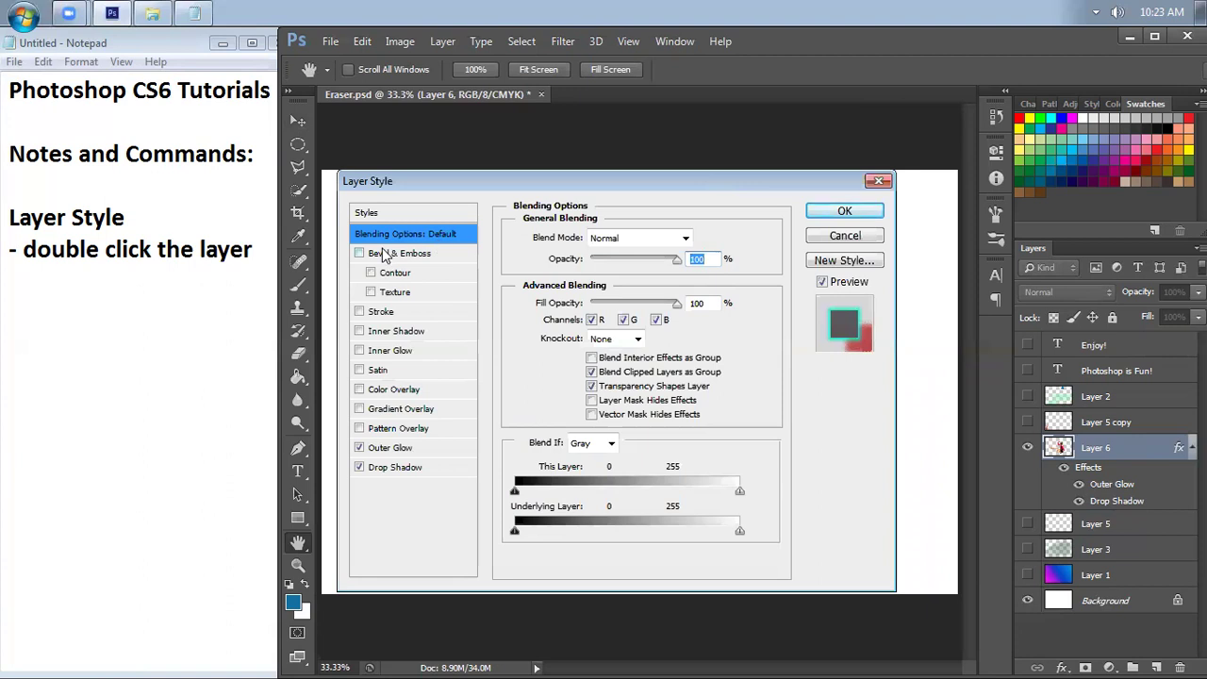
click(359, 448)
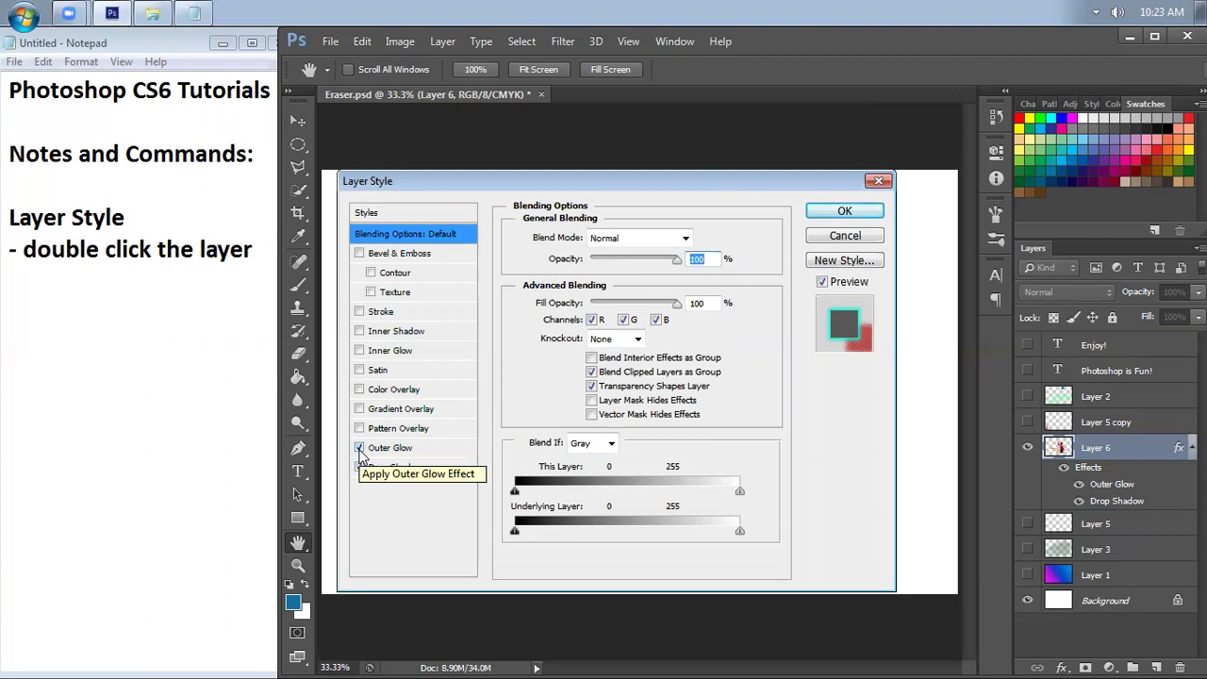
click(359, 449)
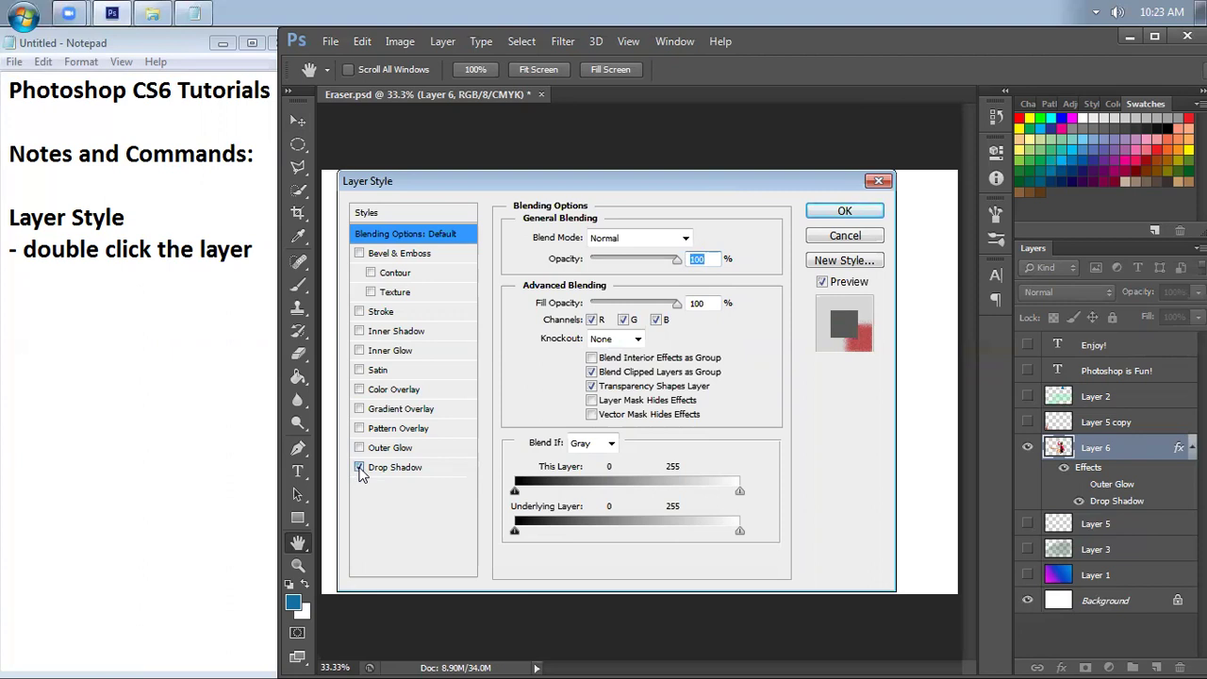
click(359, 467)
click(827, 213)
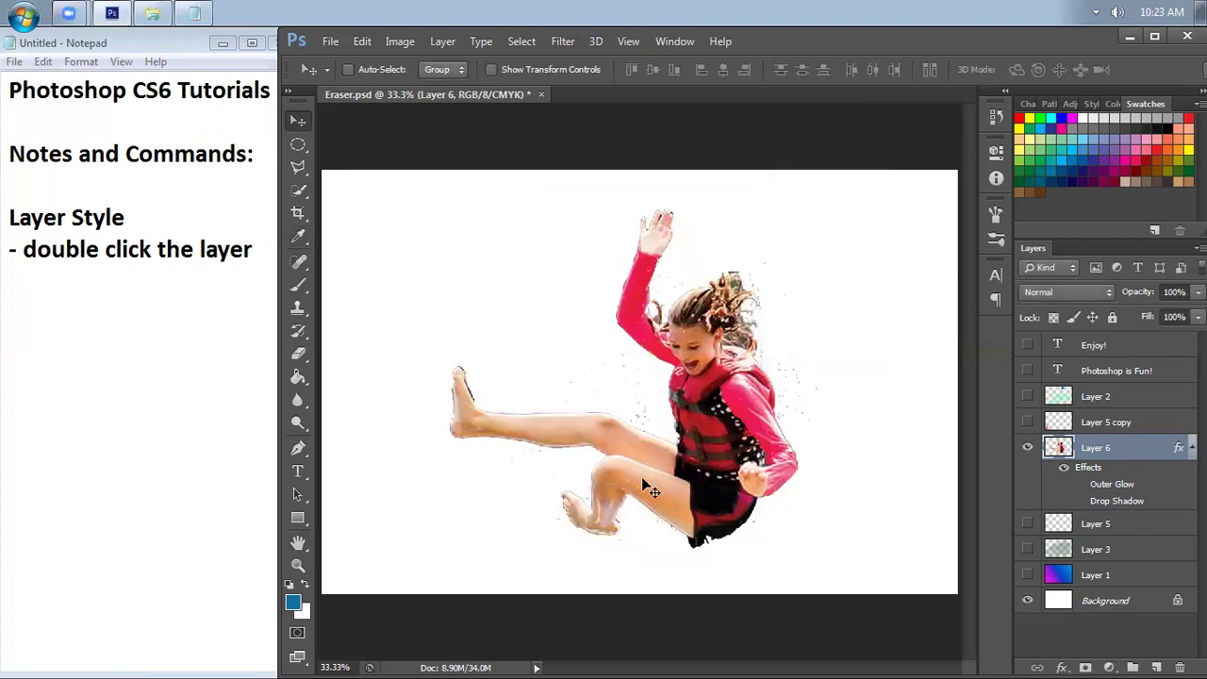